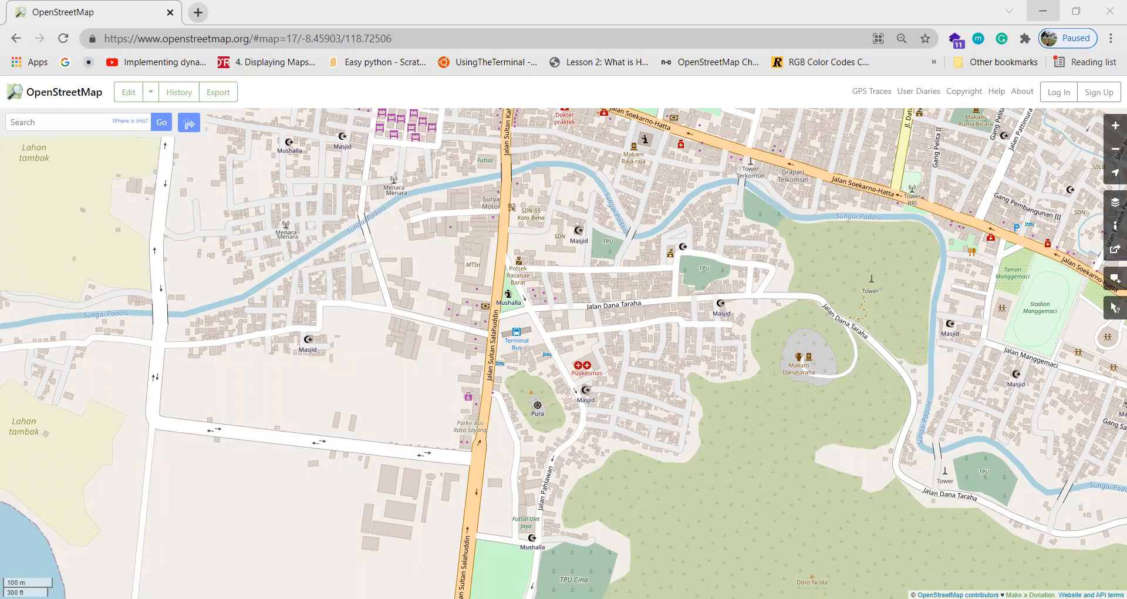
# Reload the OpenStreetMap home page (osm) from the address bar.
pyautogui.click(260, 38)
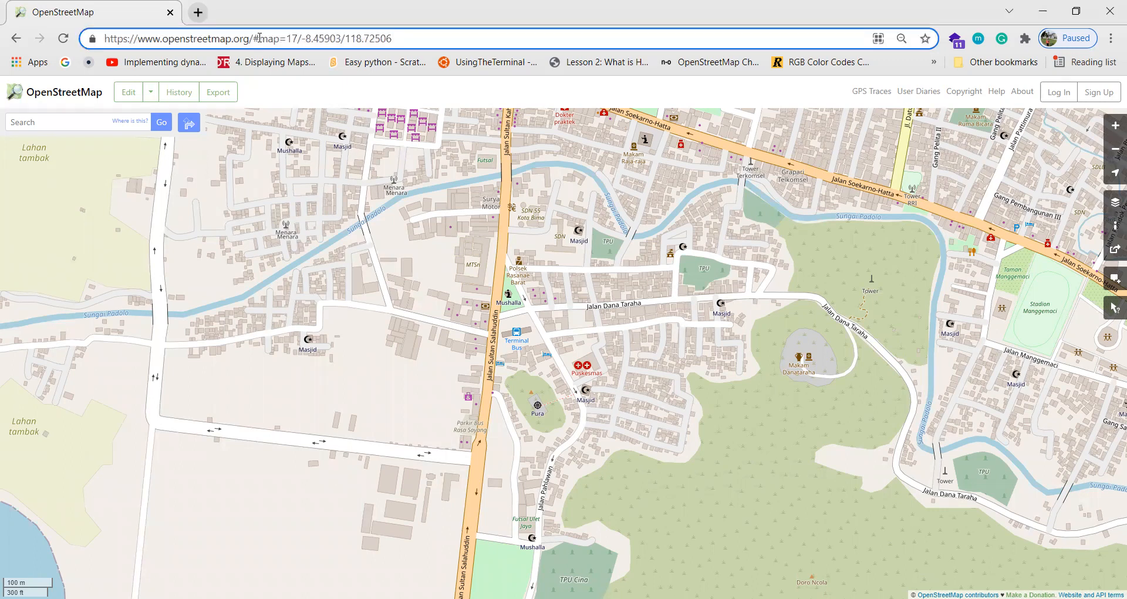
pyautogui.tripleClick(259, 38)
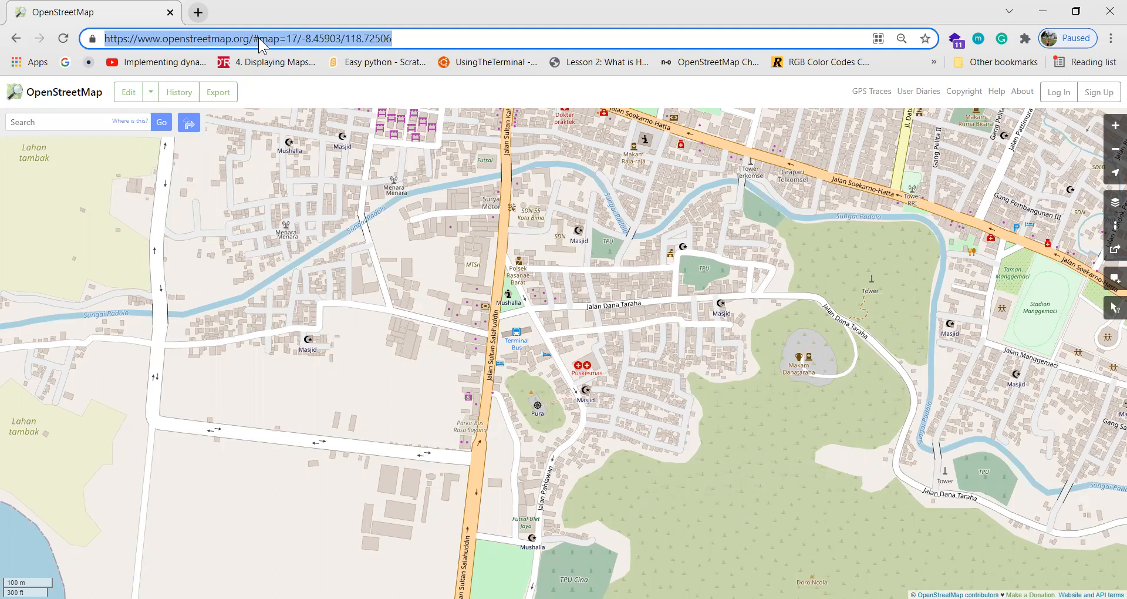
pyautogui.write('op')
pyautogui.press('BackSpace')
pyautogui.press('BackSpace')
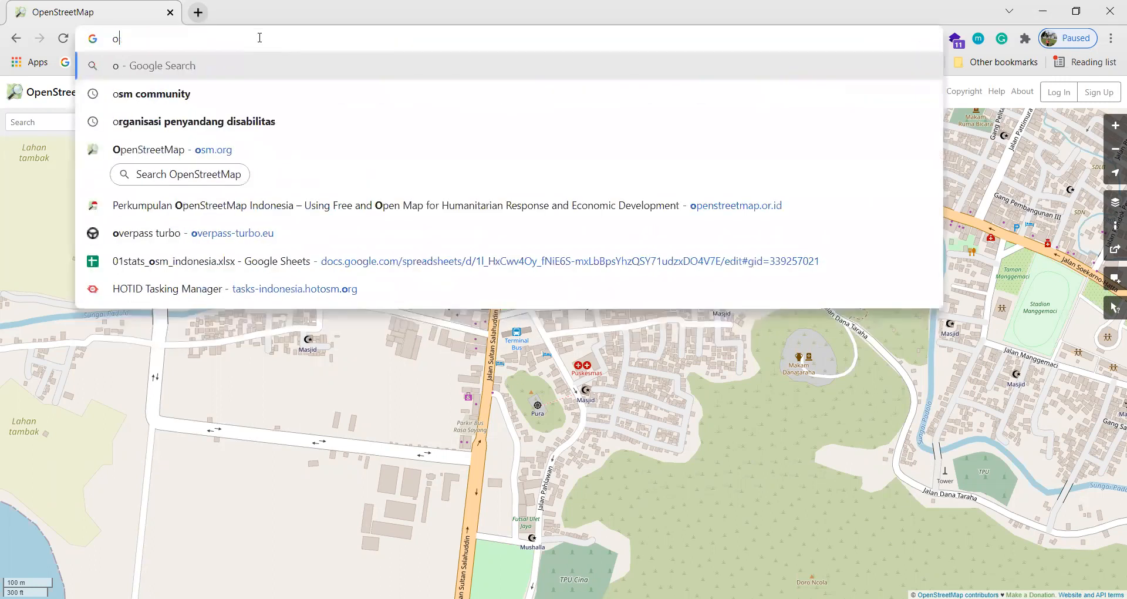
pyautogui.write('sm.org')
pyautogui.press('Return')
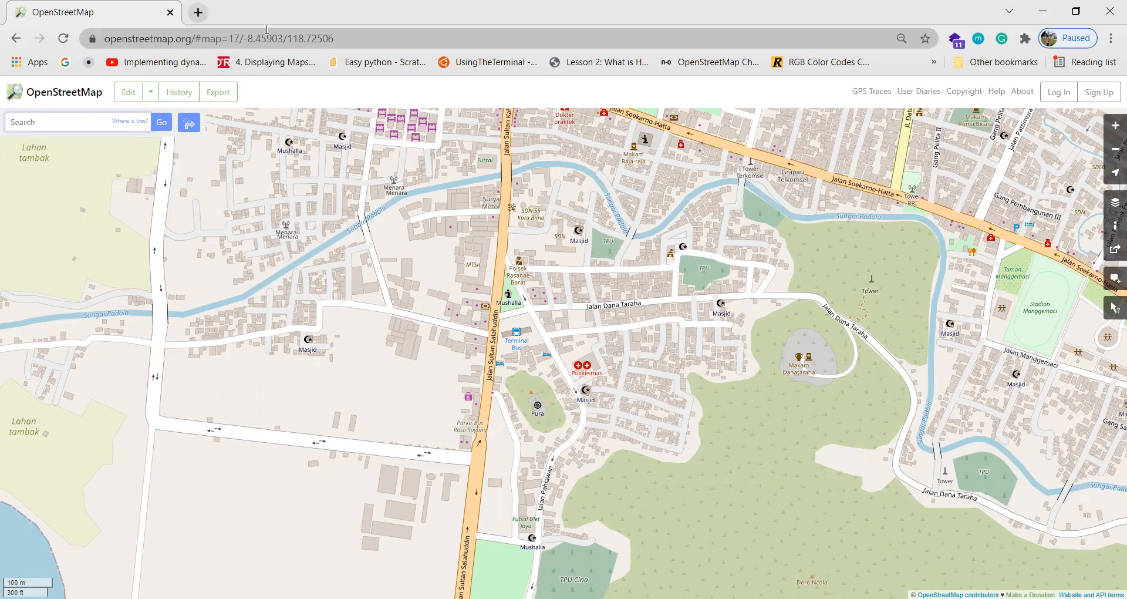
# Zoom out, pan to centre Bima town beside its bay, then zoom back in to level 15.
pyautogui.scroll(-1, 515, 328)
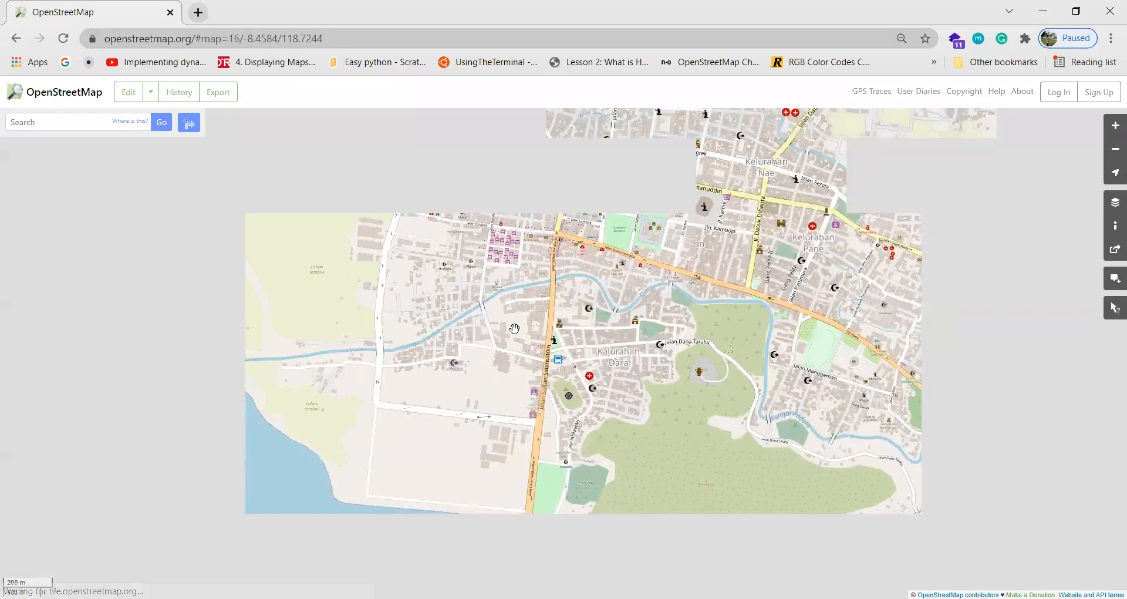
pyautogui.scroll(-2, 514, 328)
pyautogui.scroll(-4, 515, 328)
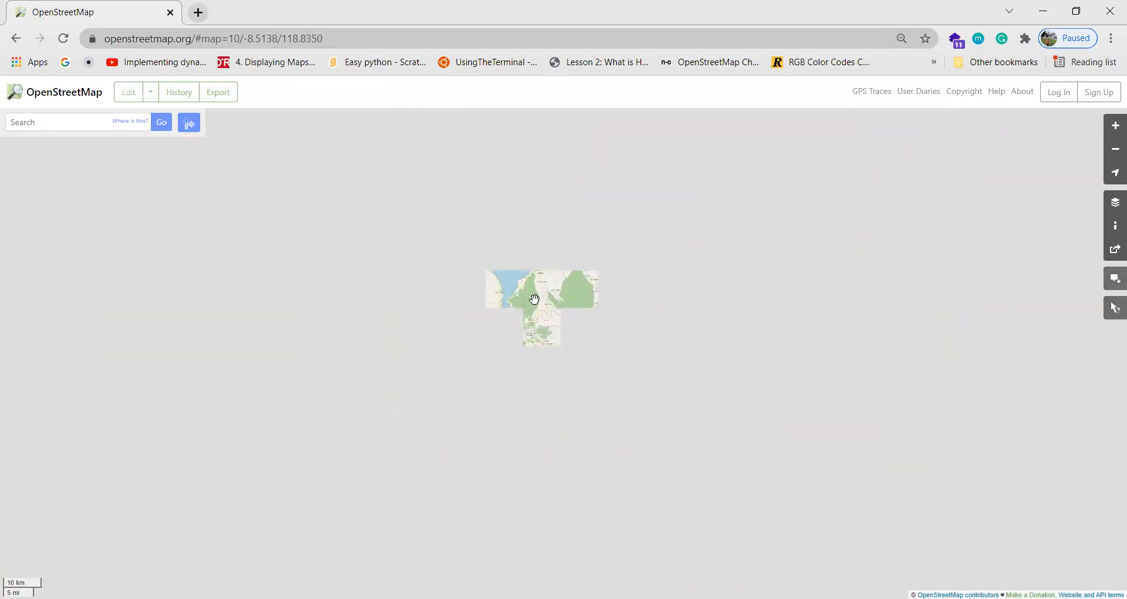
pyautogui.moveTo(571, 383); pyautogui.dragTo(631, 348)
pyautogui.scroll(1, 631, 340)
pyautogui.moveTo(631, 279); pyautogui.dragTo(617, 327)
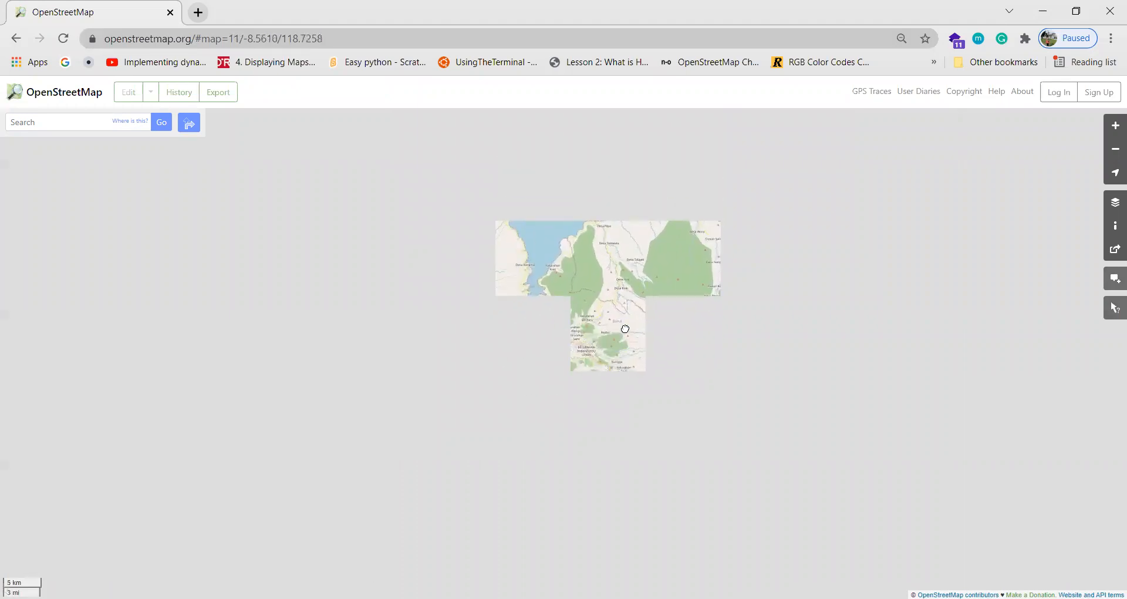
pyautogui.scroll(1, 591, 336)
pyautogui.moveTo(491, 334); pyautogui.dragTo(662, 332)
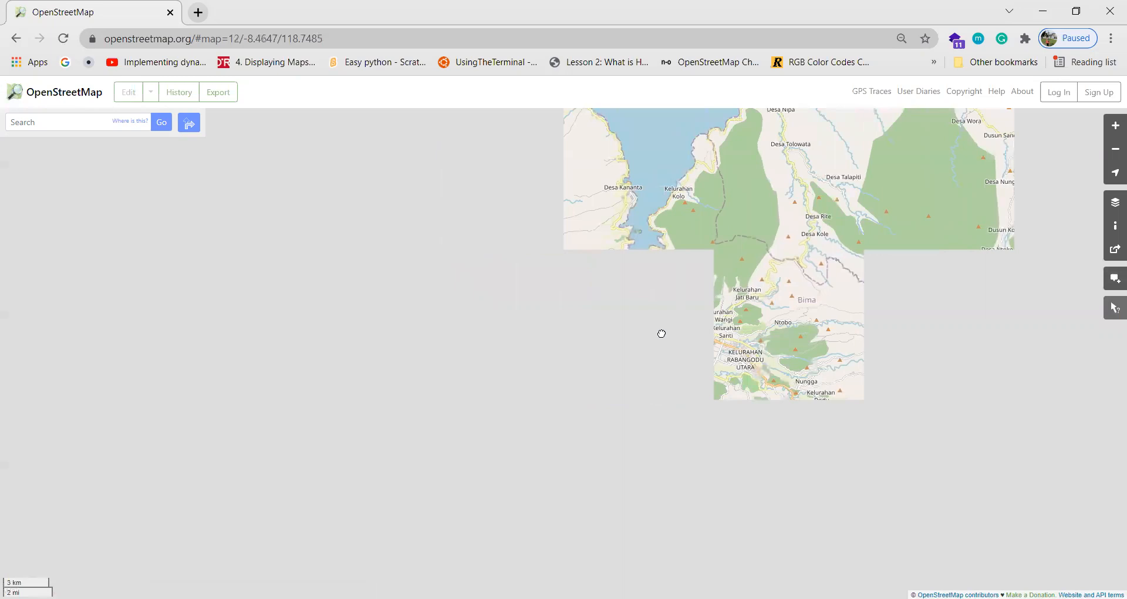
pyautogui.moveTo(775, 312); pyautogui.dragTo(596, 314)
pyautogui.scroll(1, 563, 359)
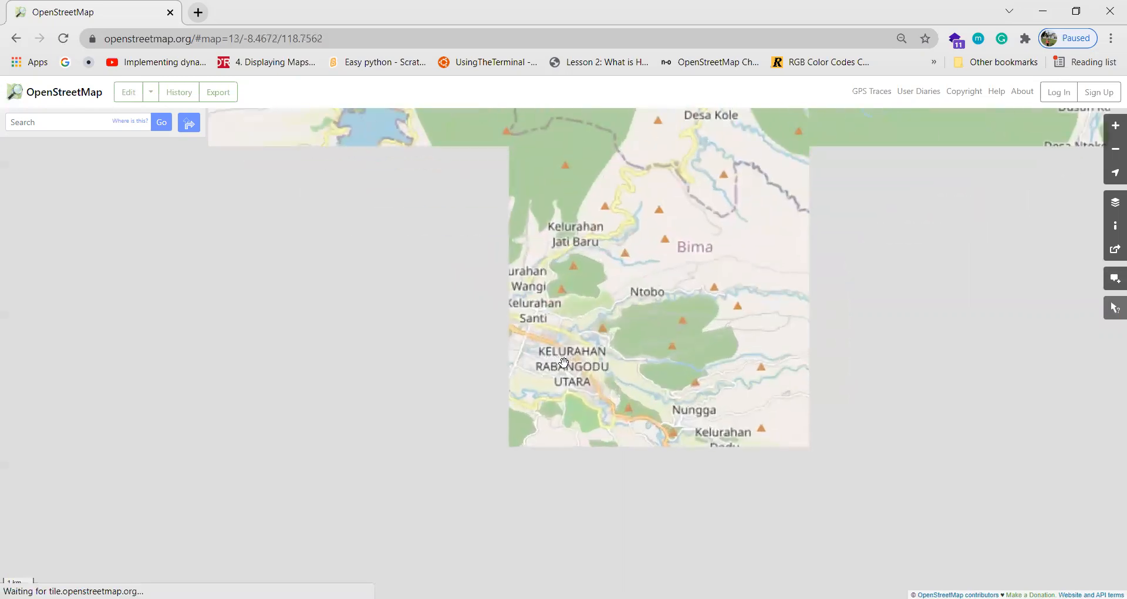
pyautogui.moveTo(457, 346); pyautogui.dragTo(477, 373)
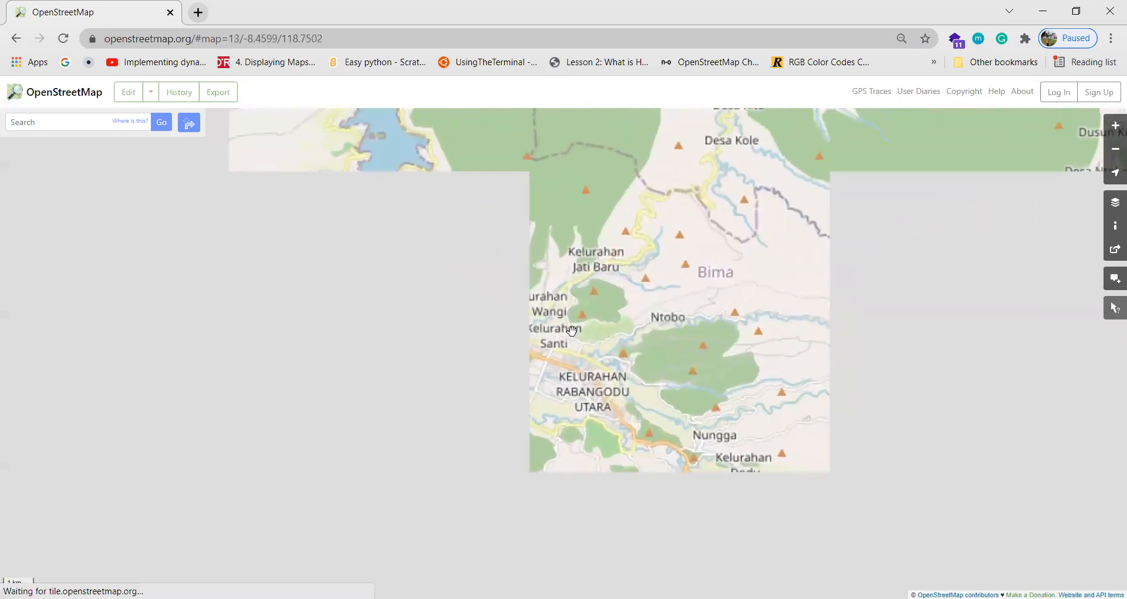
pyautogui.moveTo(569, 376); pyautogui.dragTo(429, 329)
pyautogui.moveTo(730, 327); pyautogui.dragTo(589, 407)
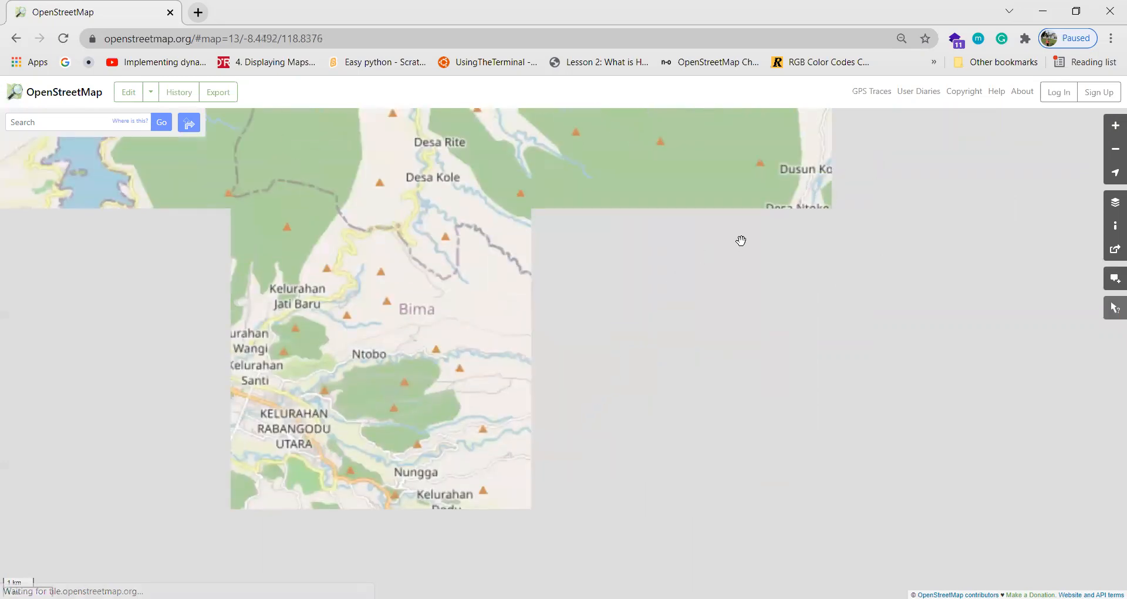
pyautogui.moveTo(742, 239); pyautogui.dragTo(614, 276)
pyautogui.moveTo(551, 350); pyautogui.dragTo(577, 311)
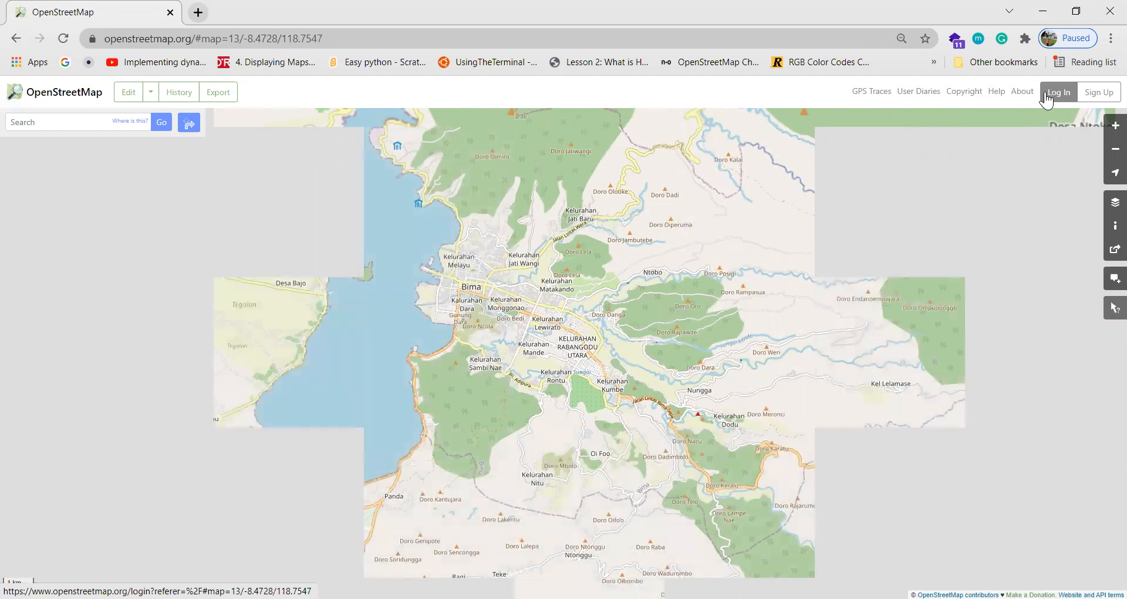
pyautogui.scroll(2, 467, 289)
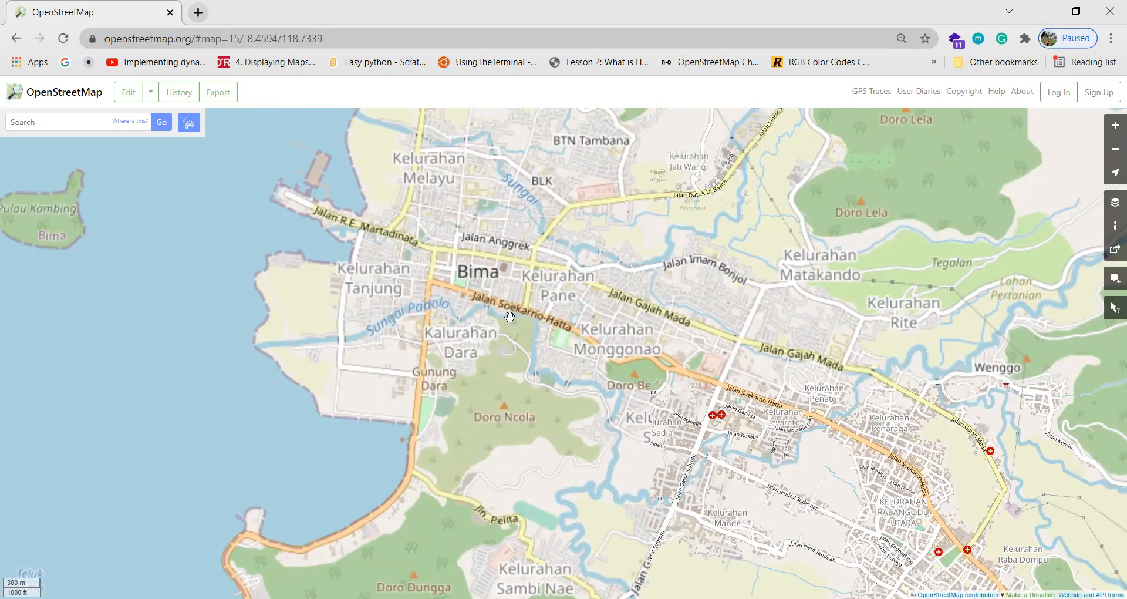
# Log in to OpenStreetMap with the account's username and password.
pyautogui.click(1071, 101)
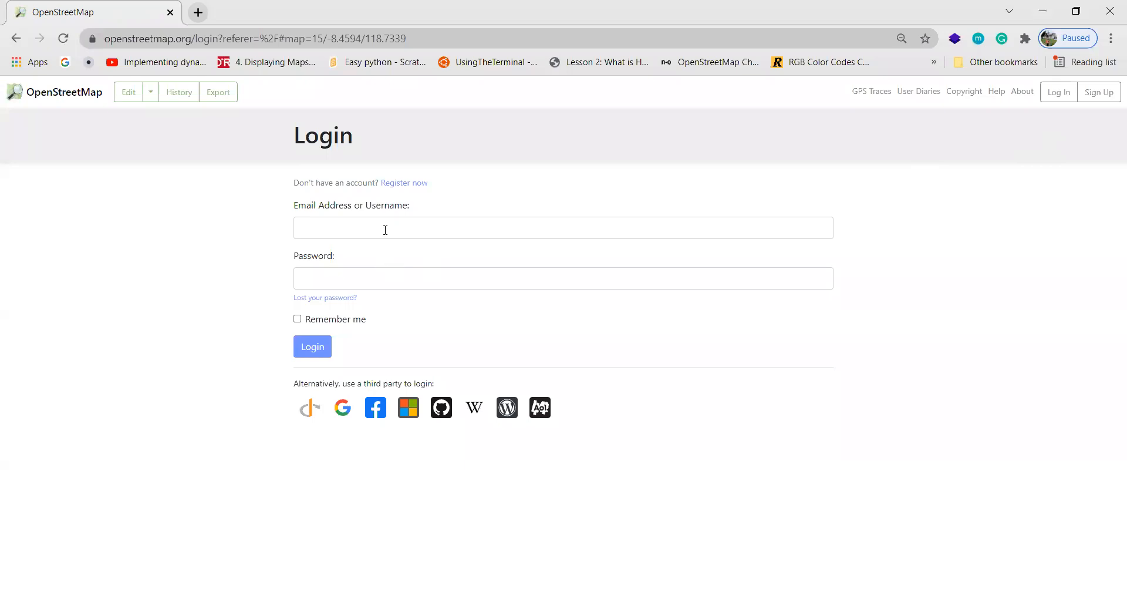
pyautogui.click(385, 229)
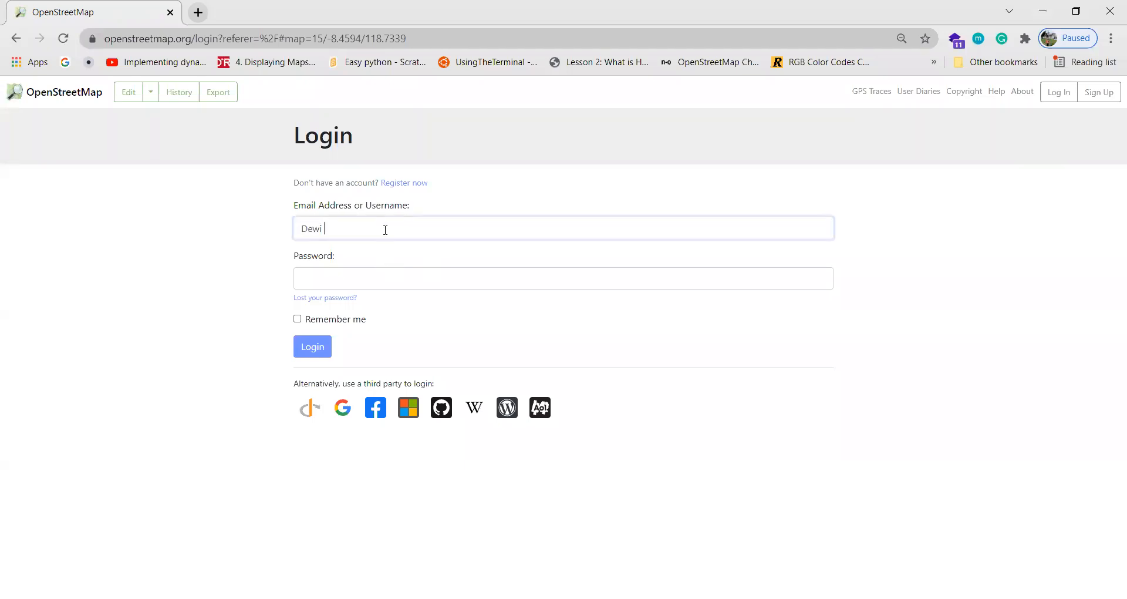
pyautogui.press('Tab')
pyautogui.write('*******')
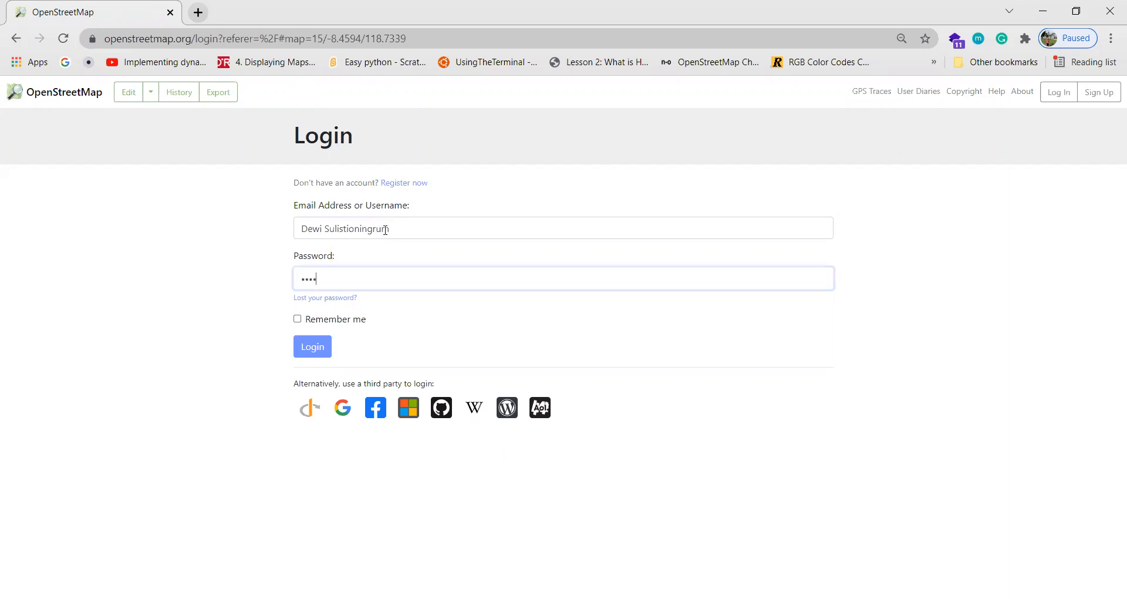
pyautogui.write('*****')
pyautogui.press('Return')
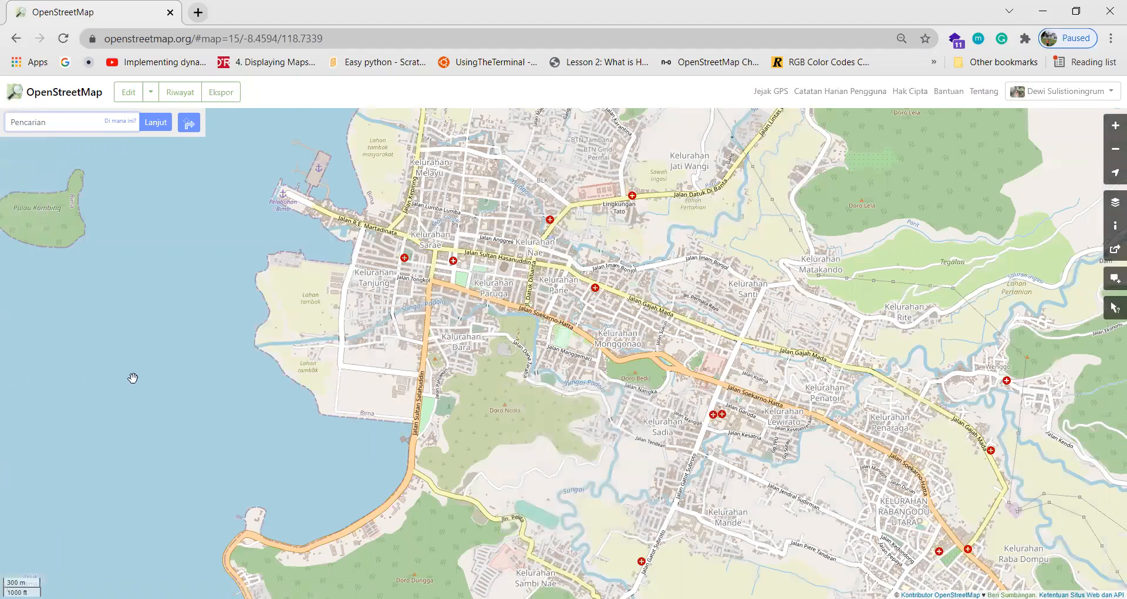
# Search for 'bima' and open the Bima, Mamprugo Moaduri District, Ghana result.
pyautogui.moveTo(164, 352); pyautogui.dragTo(321, 327)
pyautogui.moveTo(578, 348); pyautogui.dragTo(524, 386)
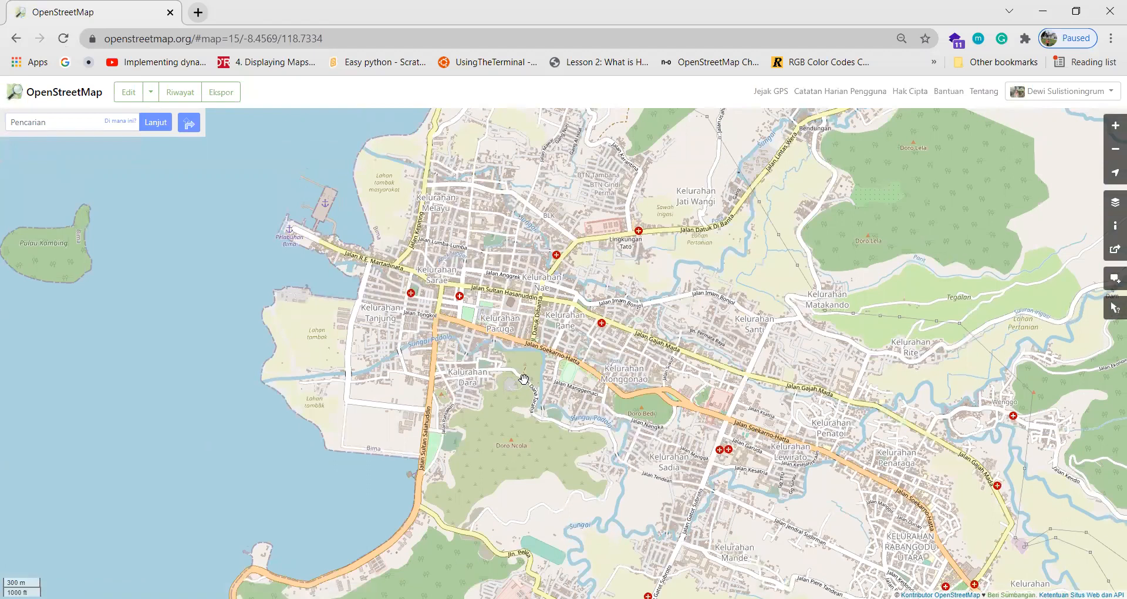
pyautogui.moveTo(431, 340); pyautogui.dragTo(478, 339)
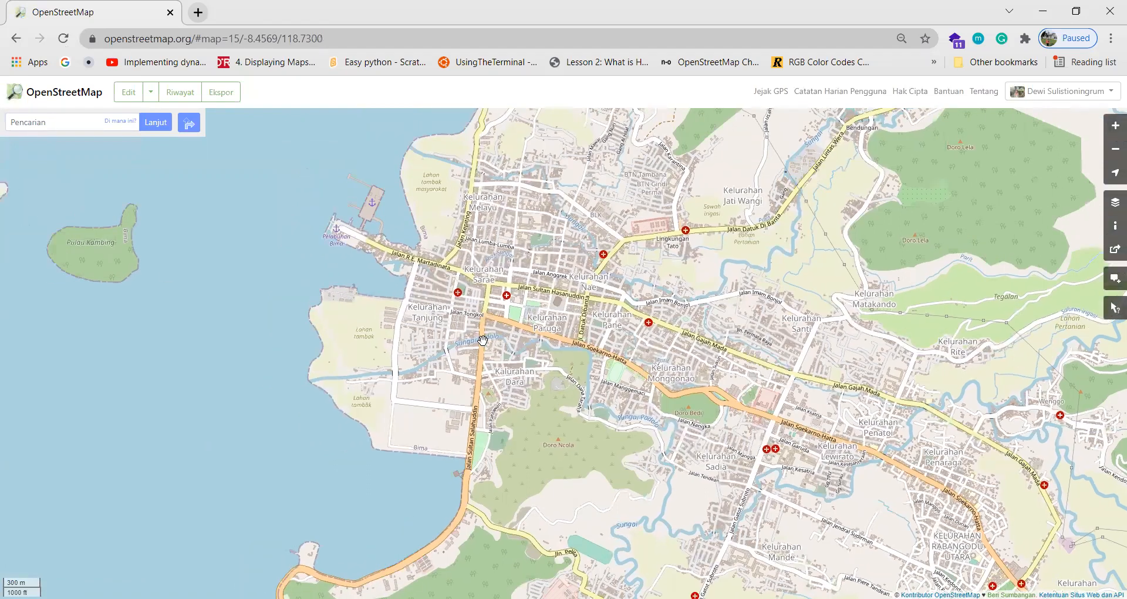
pyautogui.click(75, 127)
pyautogui.write('bima')
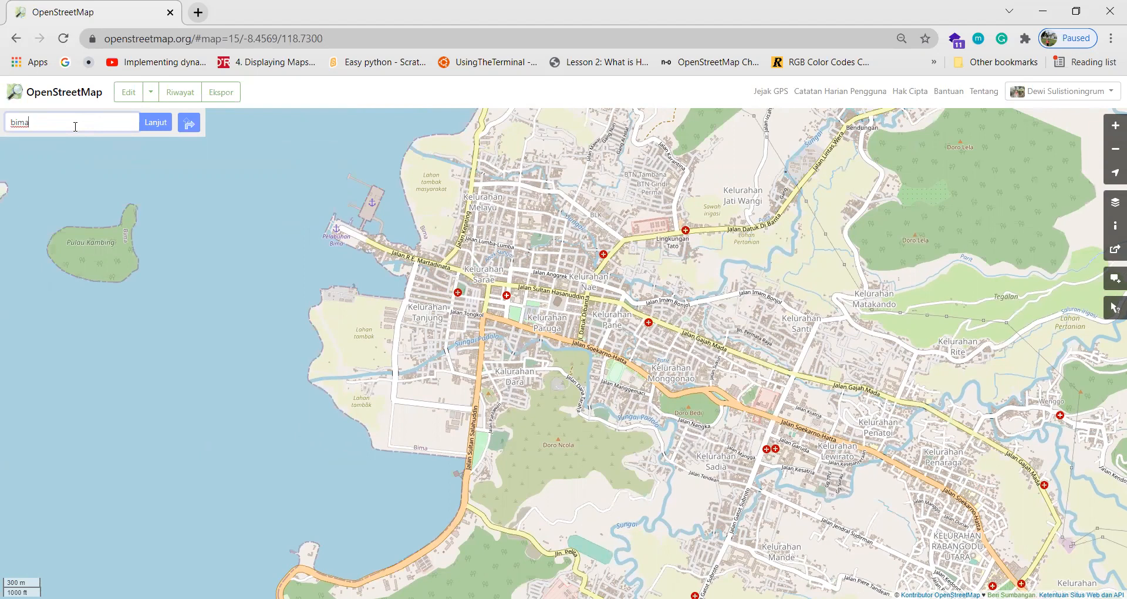
pyautogui.press('Return')
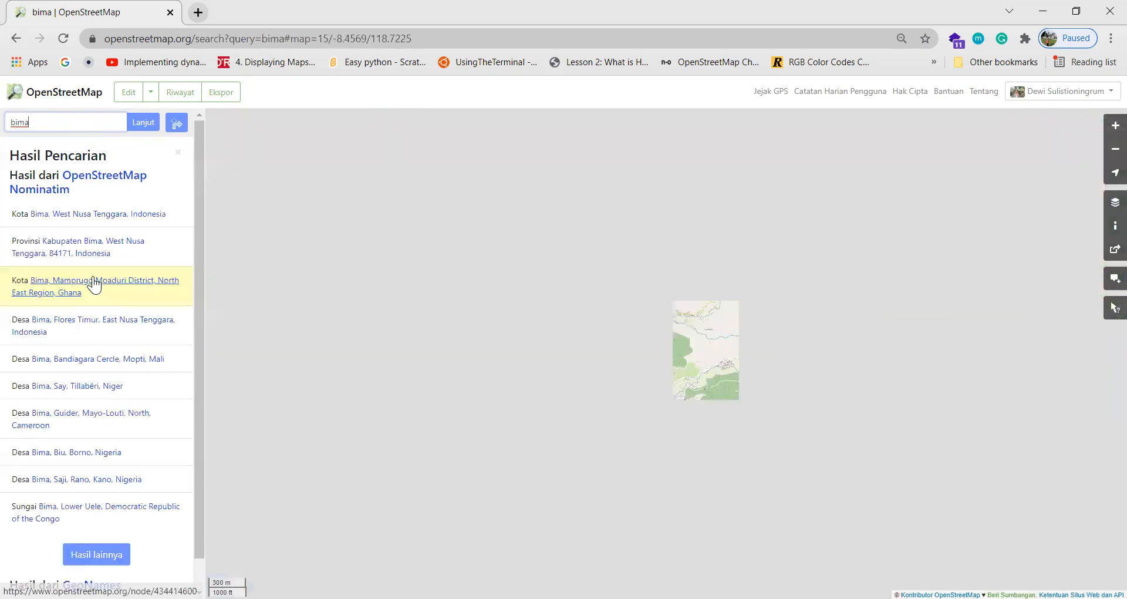
pyautogui.click(76, 294)
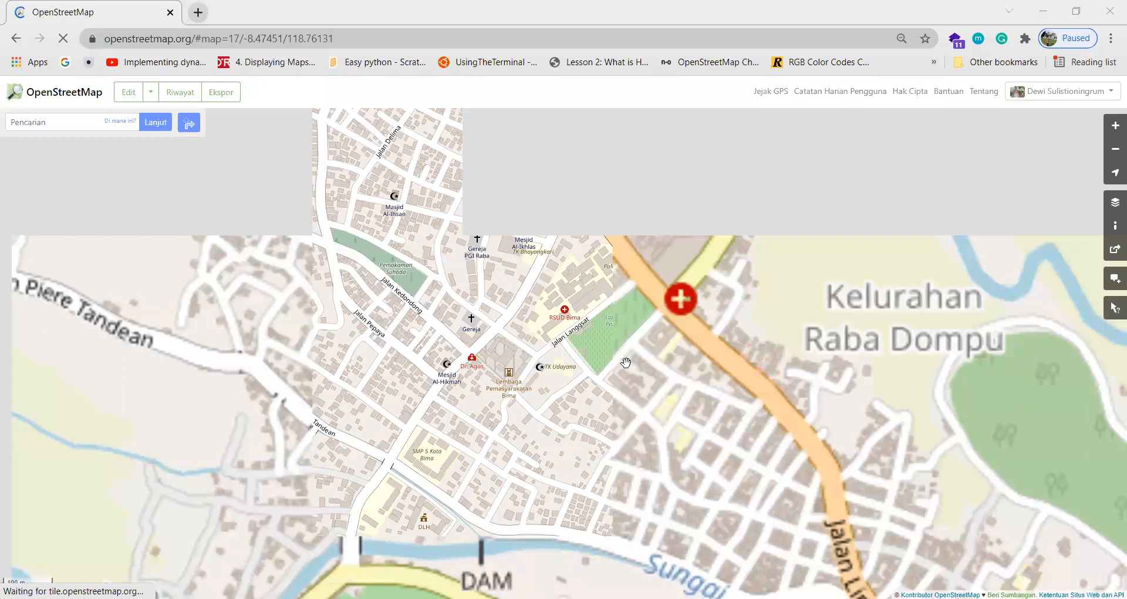
# Pan around central Bima and zoom to level 18 over RSUD Bima and Mesjid Al-Hikmah.
pyautogui.moveTo(498, 424); pyautogui.dragTo(536, 351)
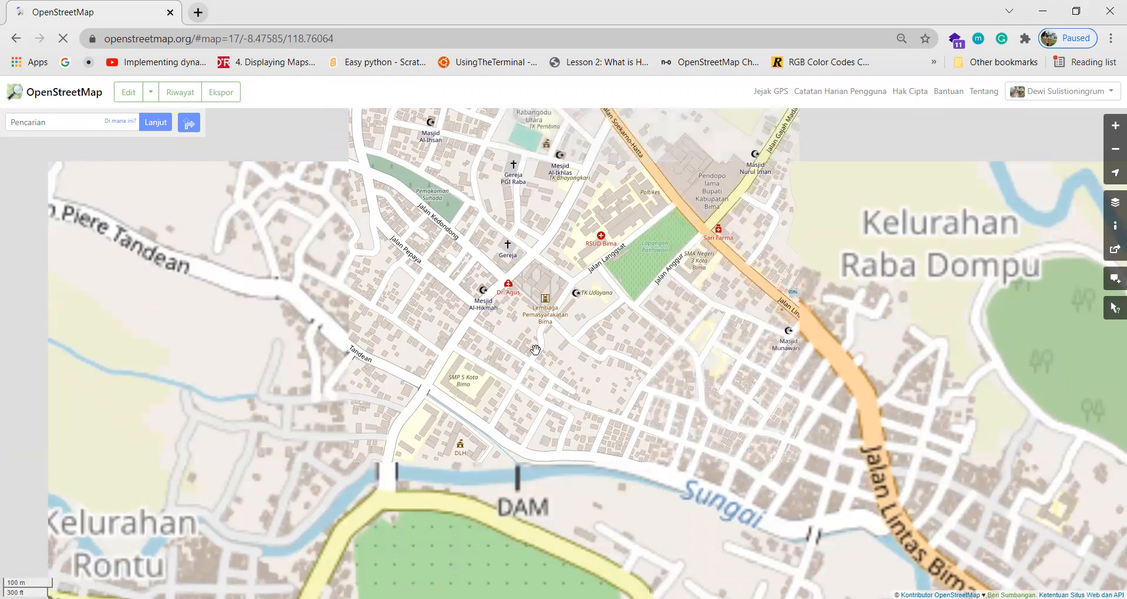
pyautogui.moveTo(575, 332); pyautogui.dragTo(567, 379)
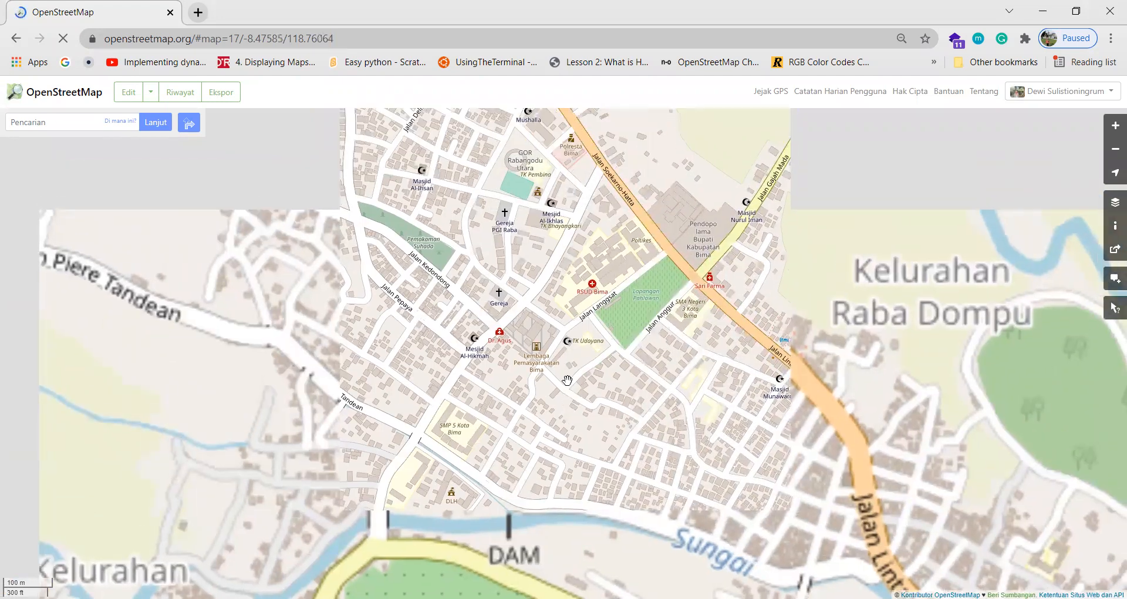
pyautogui.moveTo(628, 439); pyautogui.dragTo(550, 354)
pyautogui.scroll(-1, 550, 355)
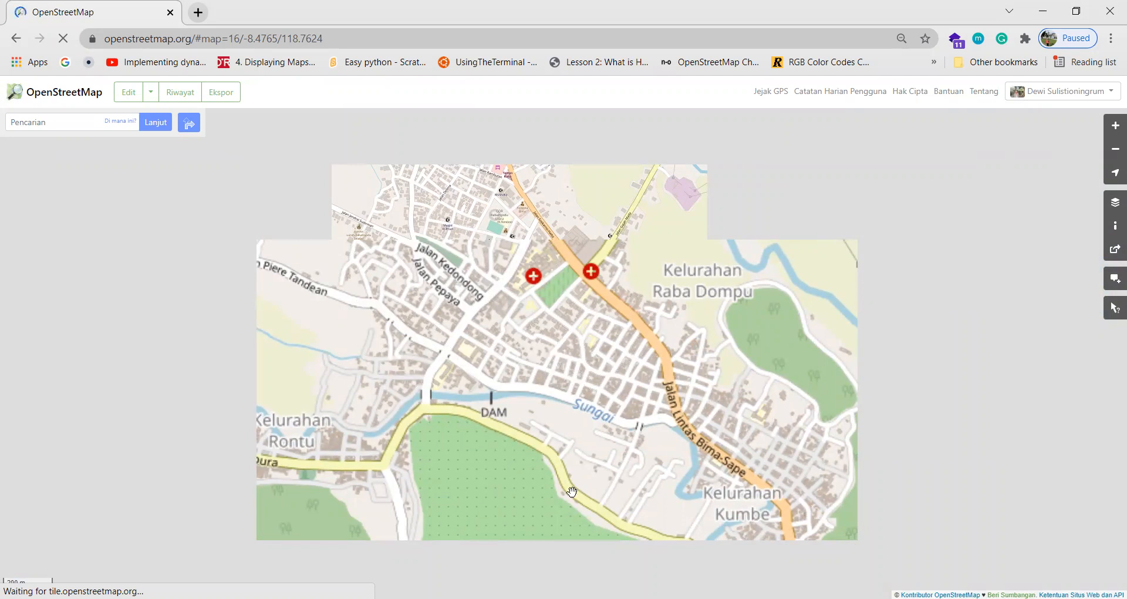
pyautogui.scroll(1, 542, 342)
pyautogui.moveTo(516, 336); pyautogui.dragTo(518, 444)
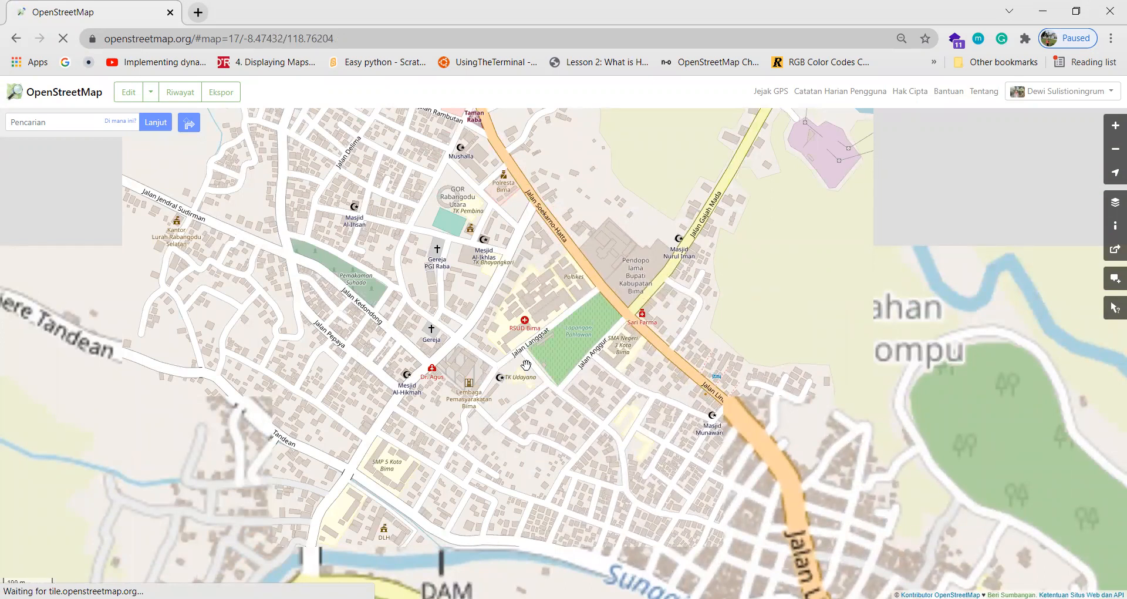
pyautogui.moveTo(525, 312); pyautogui.dragTo(559, 379)
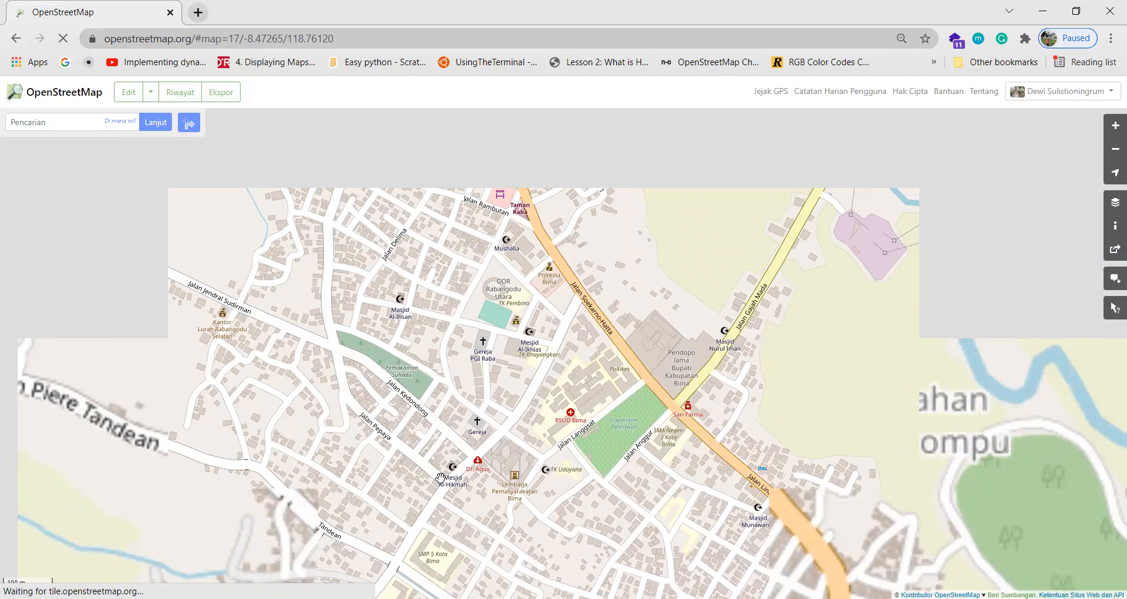
pyautogui.scroll(1, 502, 507)
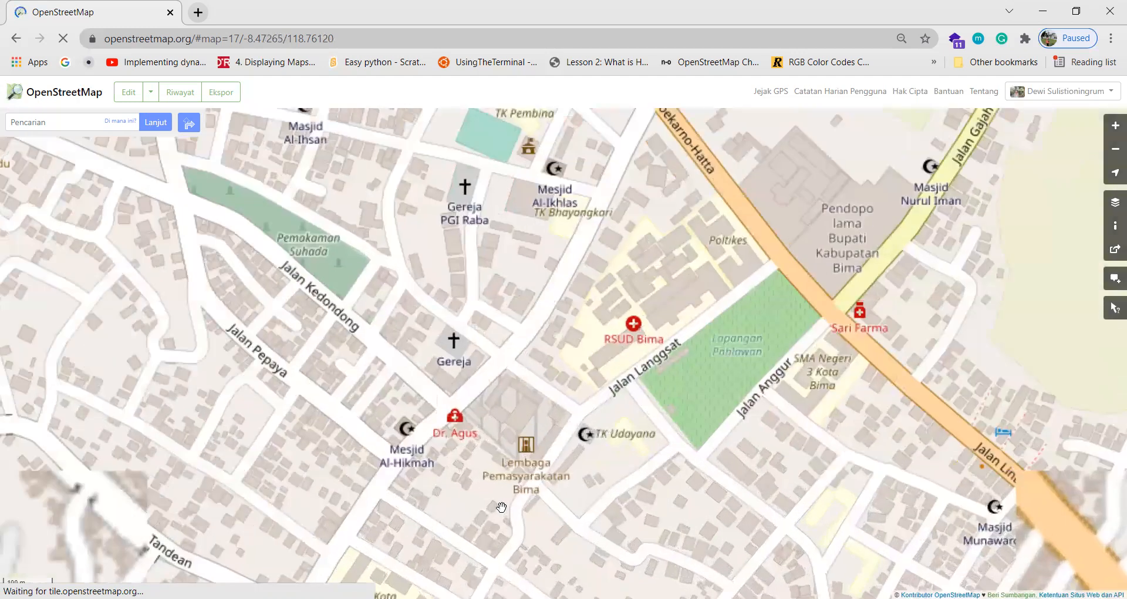
pyautogui.scroll(-1, 502, 507)
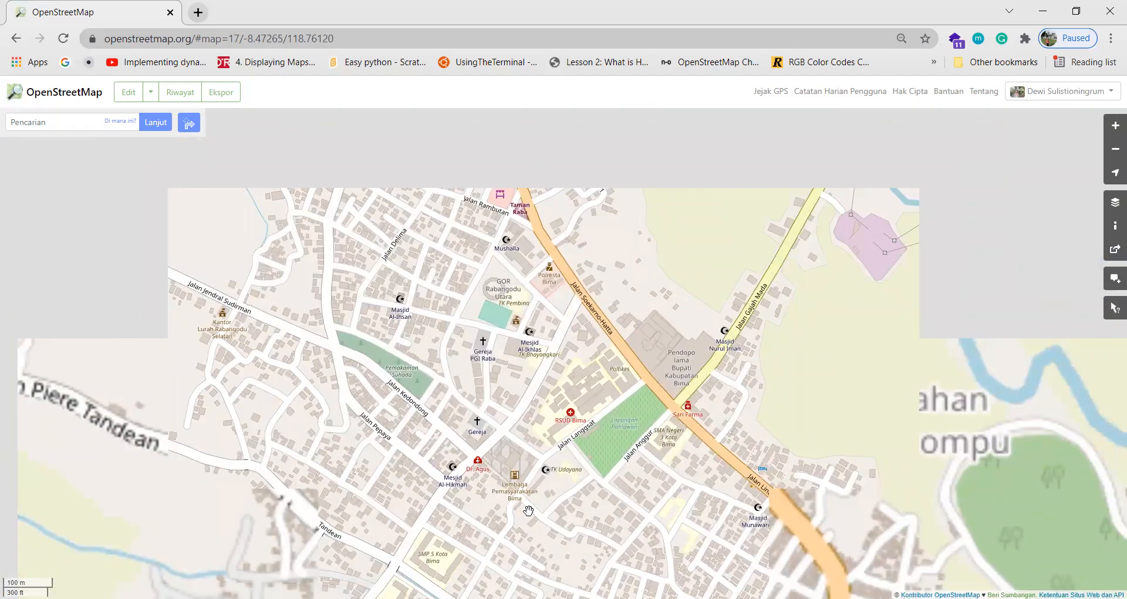
pyautogui.moveTo(525, 461); pyautogui.dragTo(558, 478)
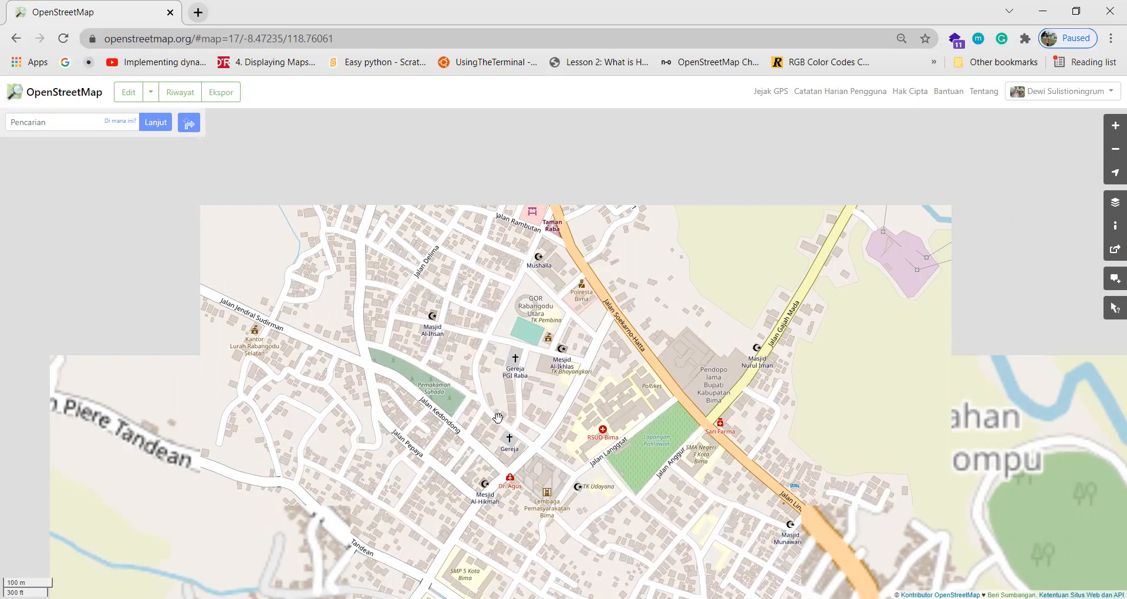
pyautogui.moveTo(503, 454); pyautogui.dragTo(509, 395)
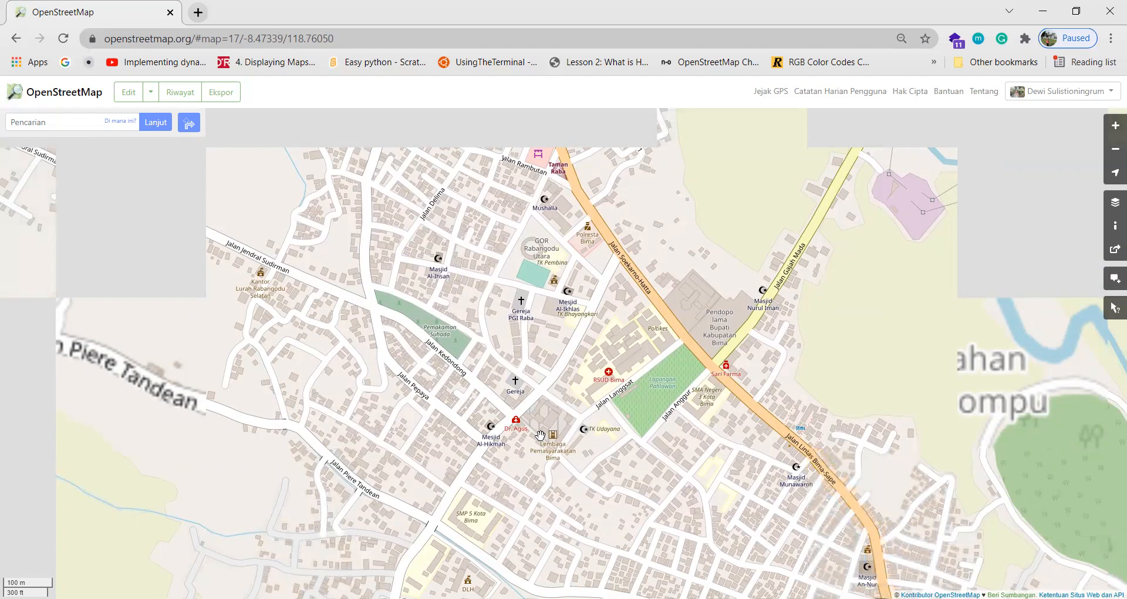
pyautogui.scroll(1, 540, 435)
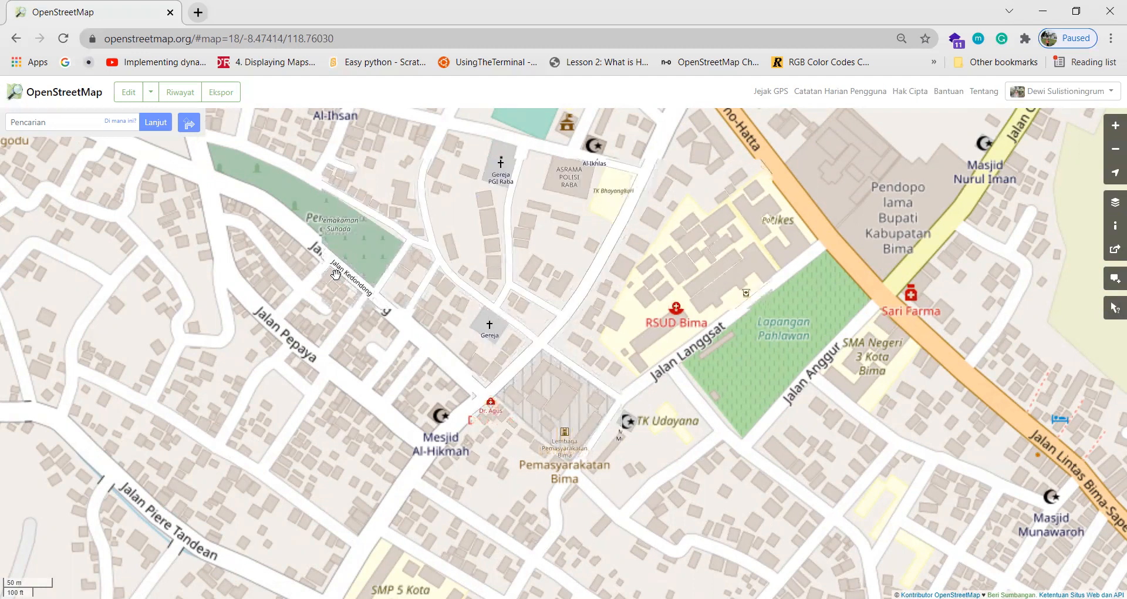
# Pan around the neighbourhood between the prison compound, RSUD Bima and GOR Rabangodu.
pyautogui.press('Left')
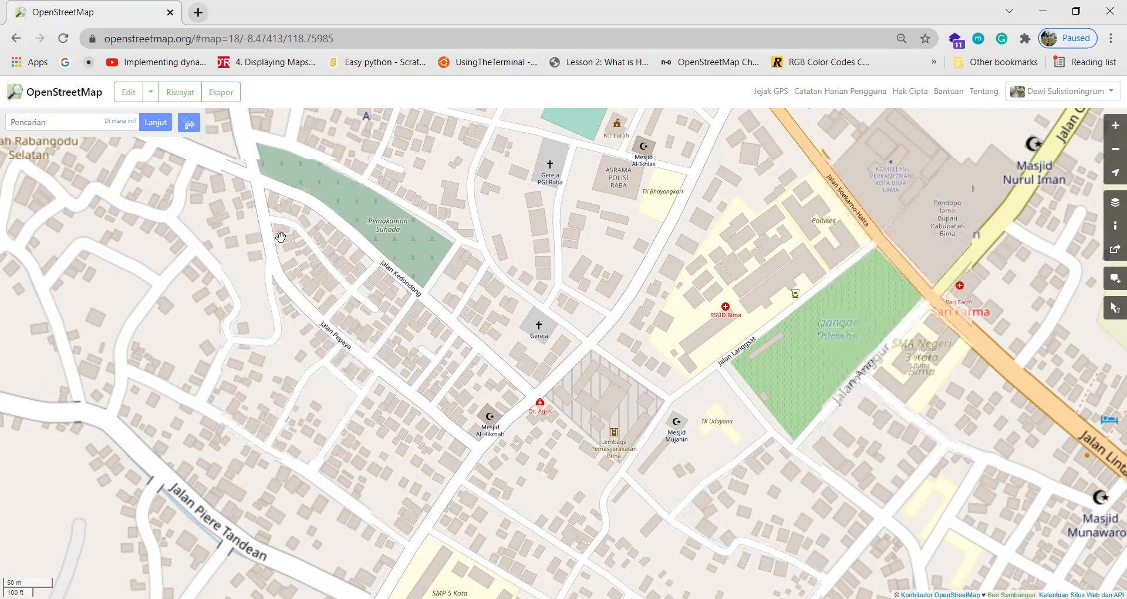
pyautogui.moveTo(612, 405); pyautogui.dragTo(574, 382)
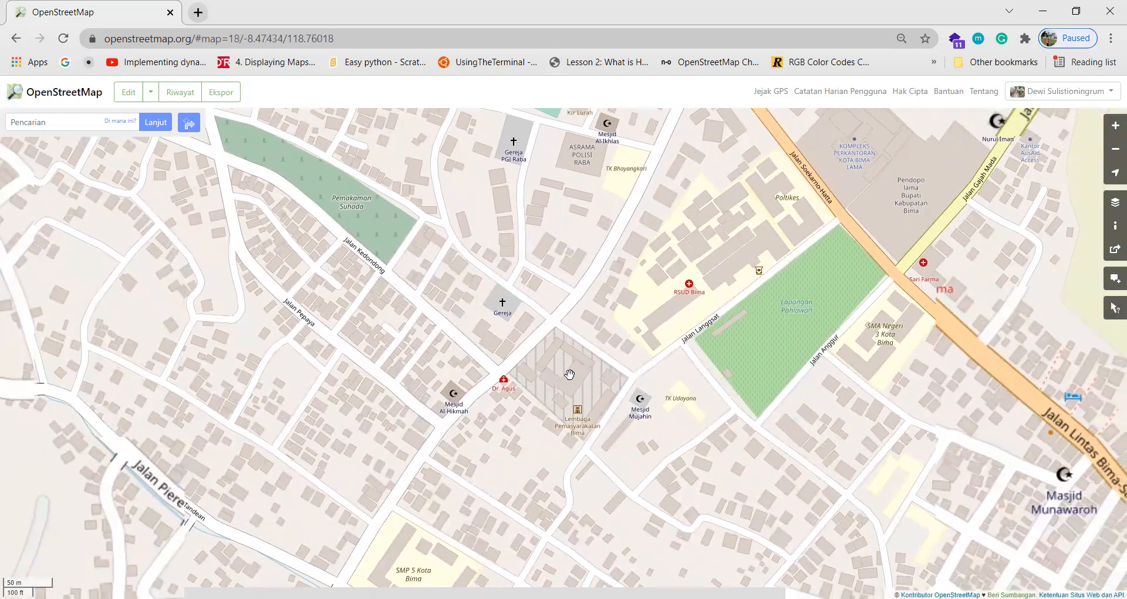
pyautogui.moveTo(846, 148); pyautogui.dragTo(745, 195)
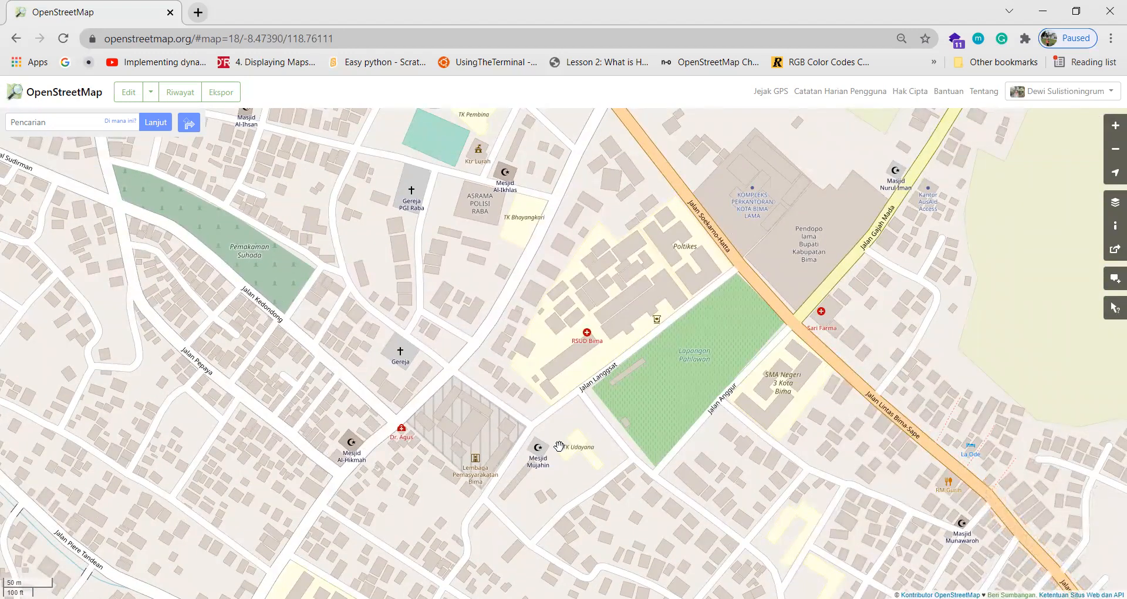
pyautogui.moveTo(559, 447); pyautogui.dragTo(564, 388)
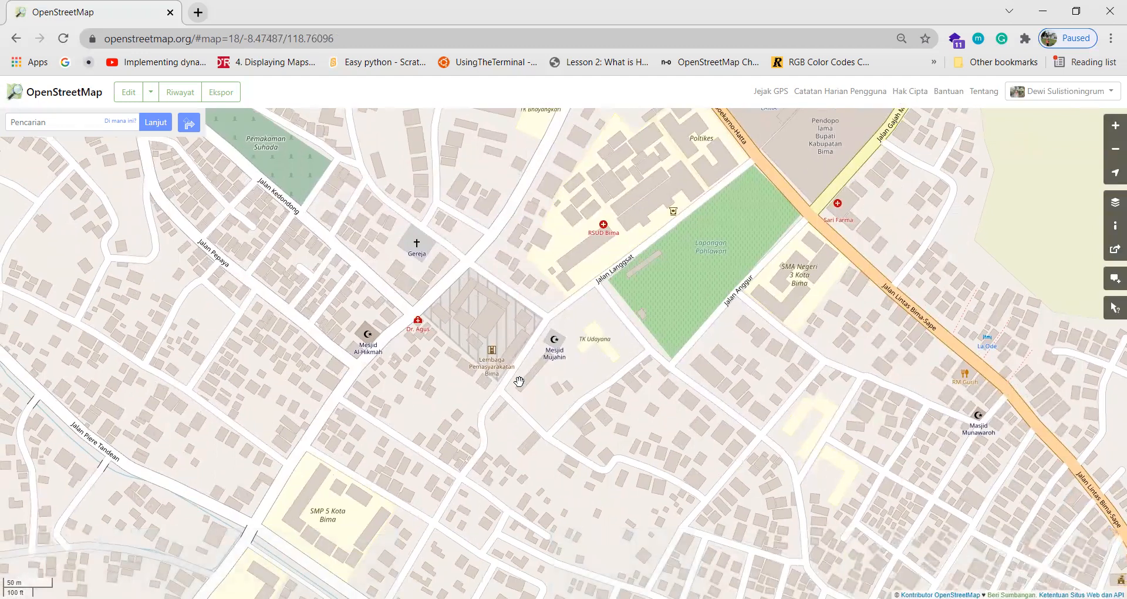
pyautogui.scroll(1, 519, 381)
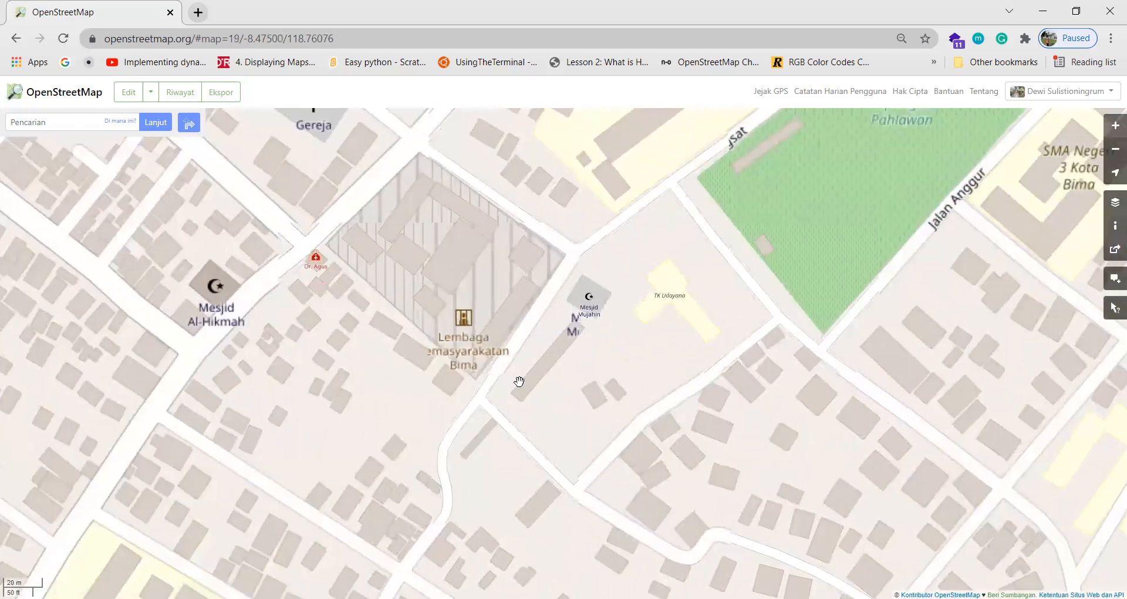
pyautogui.moveTo(433, 427); pyautogui.dragTo(570, 384)
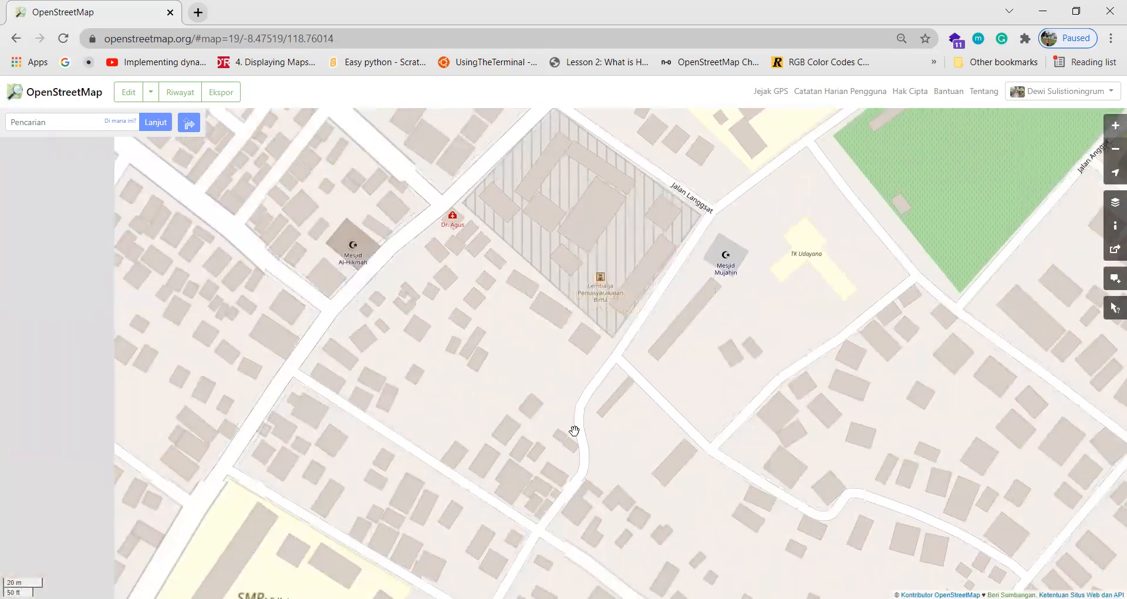
pyautogui.moveTo(406, 299); pyautogui.dragTo(408, 395)
pyautogui.scroll(-1, 549, 334)
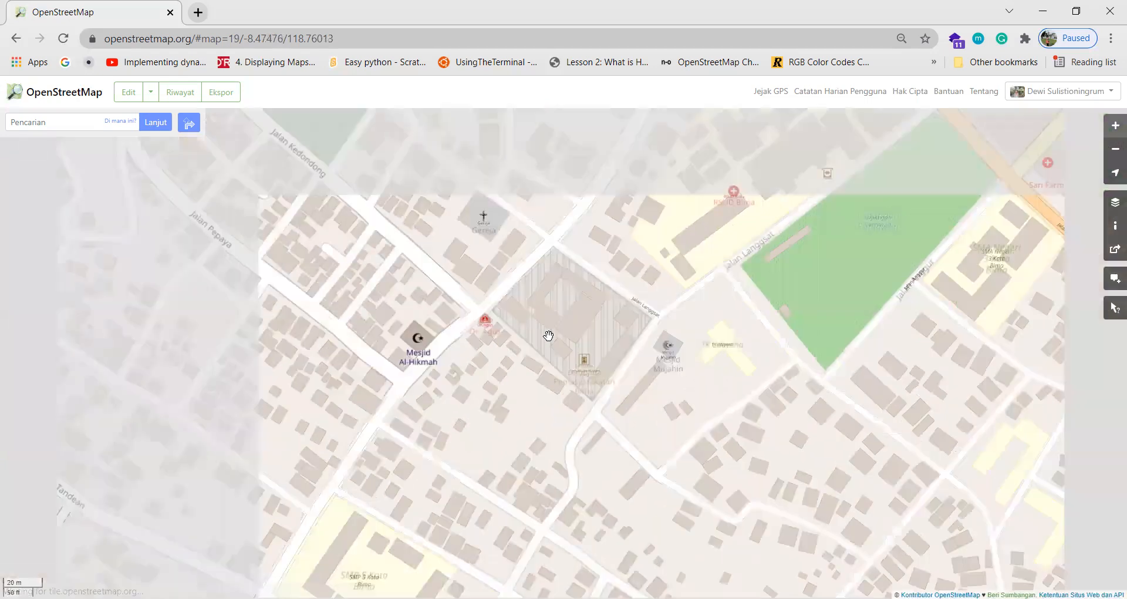
pyautogui.moveTo(514, 338); pyautogui.dragTo(494, 385)
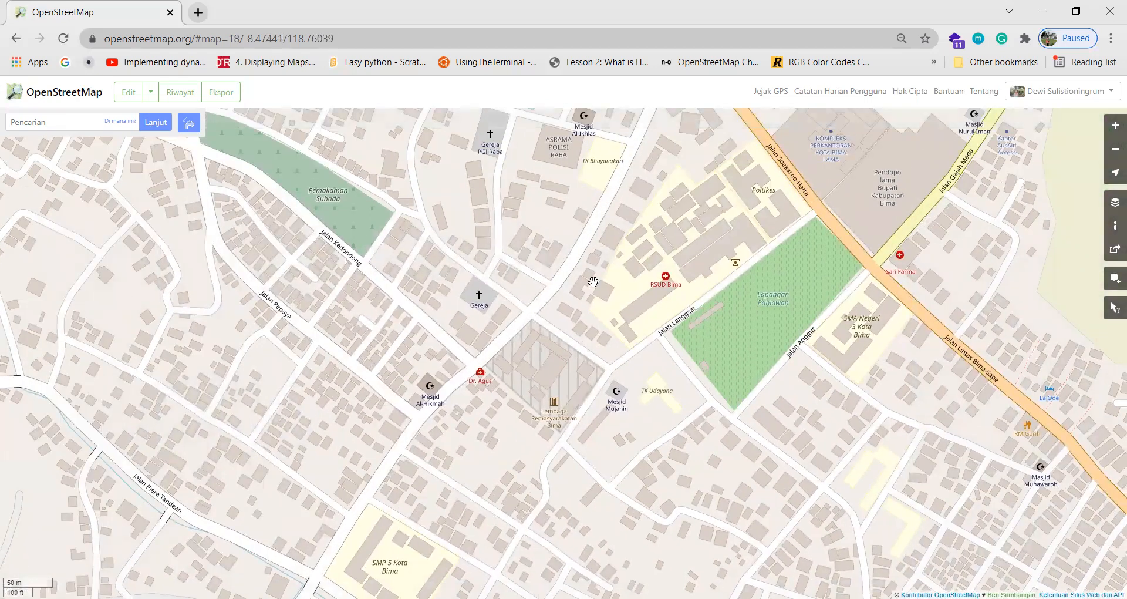
pyautogui.moveTo(538, 306); pyautogui.dragTo(534, 326)
pyautogui.moveTo(529, 263); pyautogui.dragTo(519, 345)
pyautogui.moveTo(537, 277); pyautogui.dragTo(532, 354)
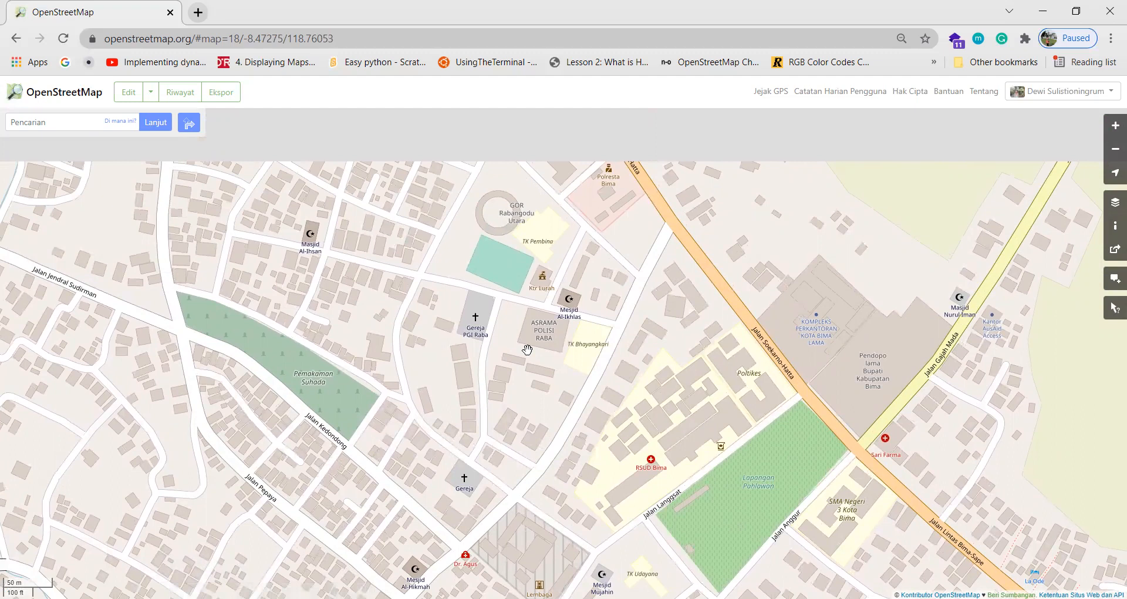
# Zoom to level 19 centred on Gereja, Mesjid Al-Hikmah and the prison compound.
pyautogui.moveTo(464, 380); pyautogui.dragTo(507, 333)
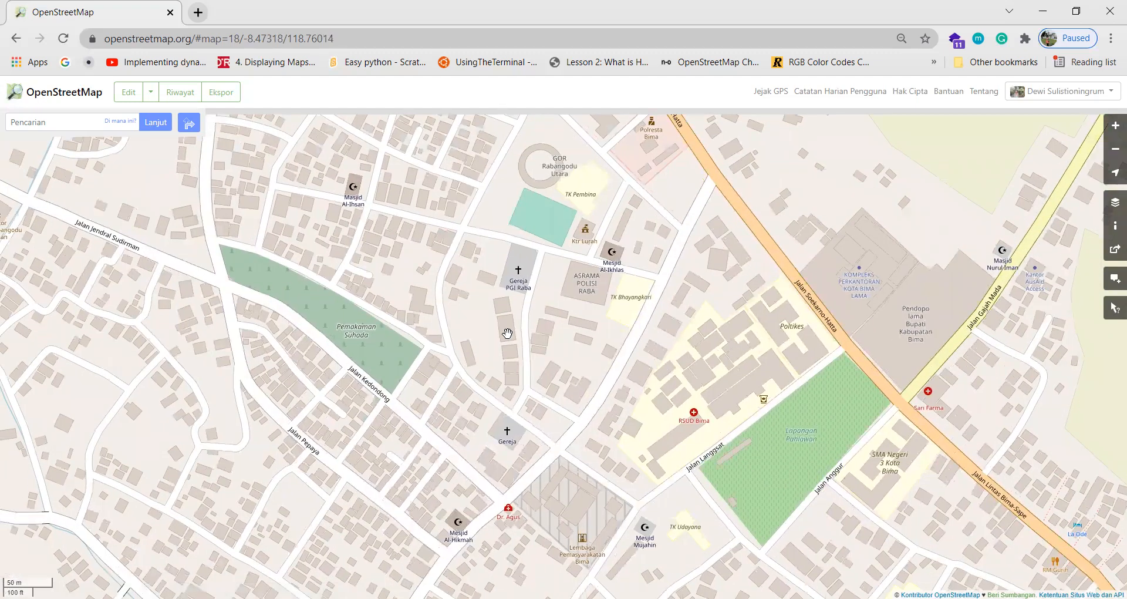
pyautogui.moveTo(482, 381); pyautogui.dragTo(497, 329)
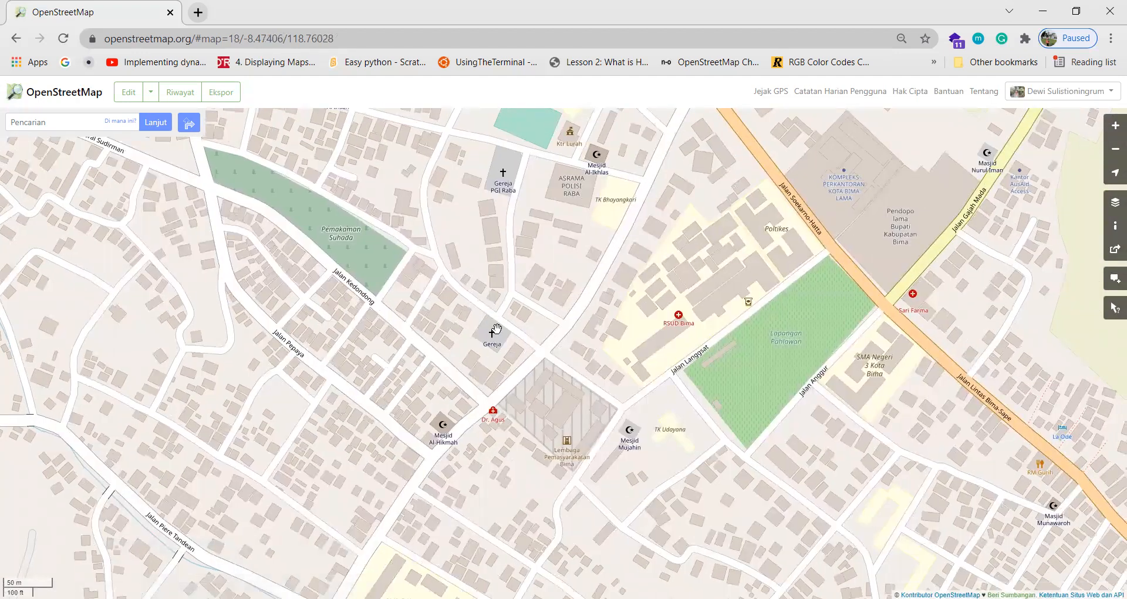
pyautogui.scroll(1, 496, 329)
pyautogui.scroll(-2, 493, 332)
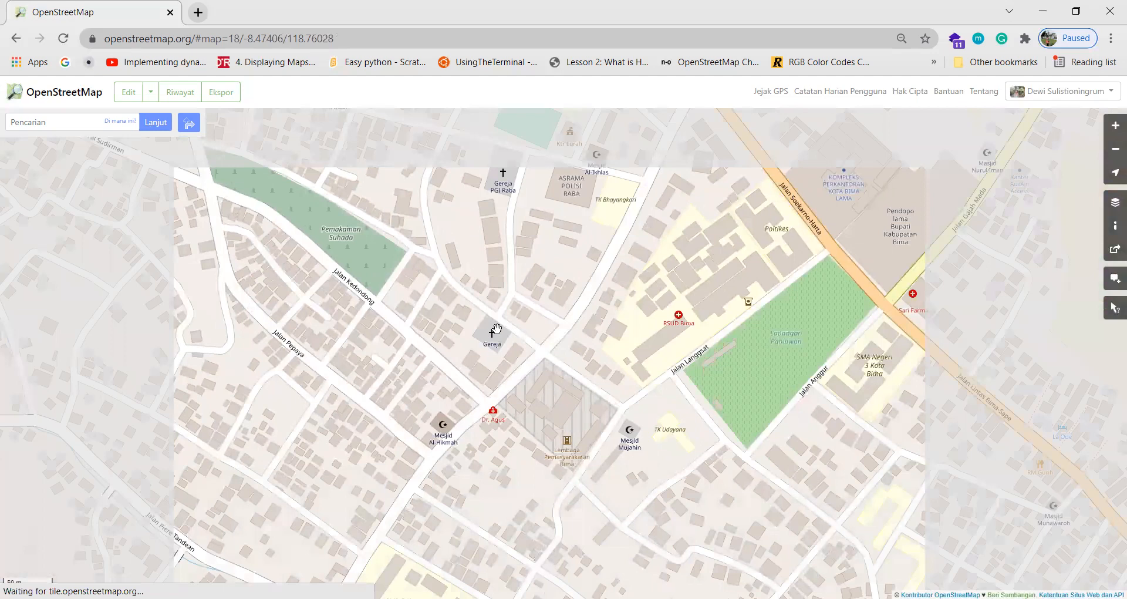
pyautogui.scroll(1, 493, 331)
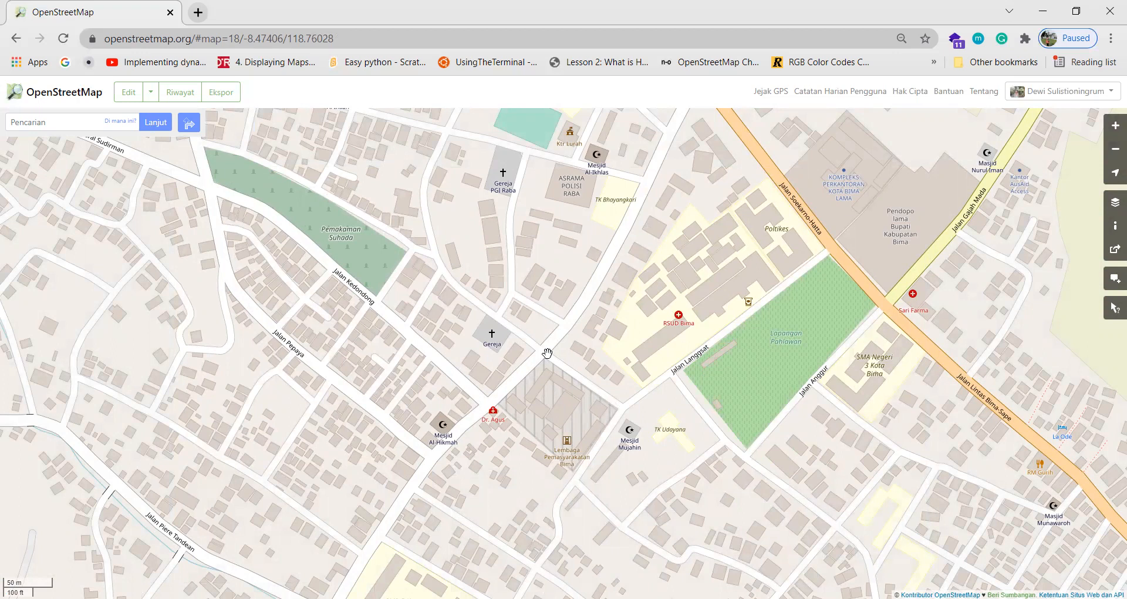
pyautogui.scroll(1, 441, 447)
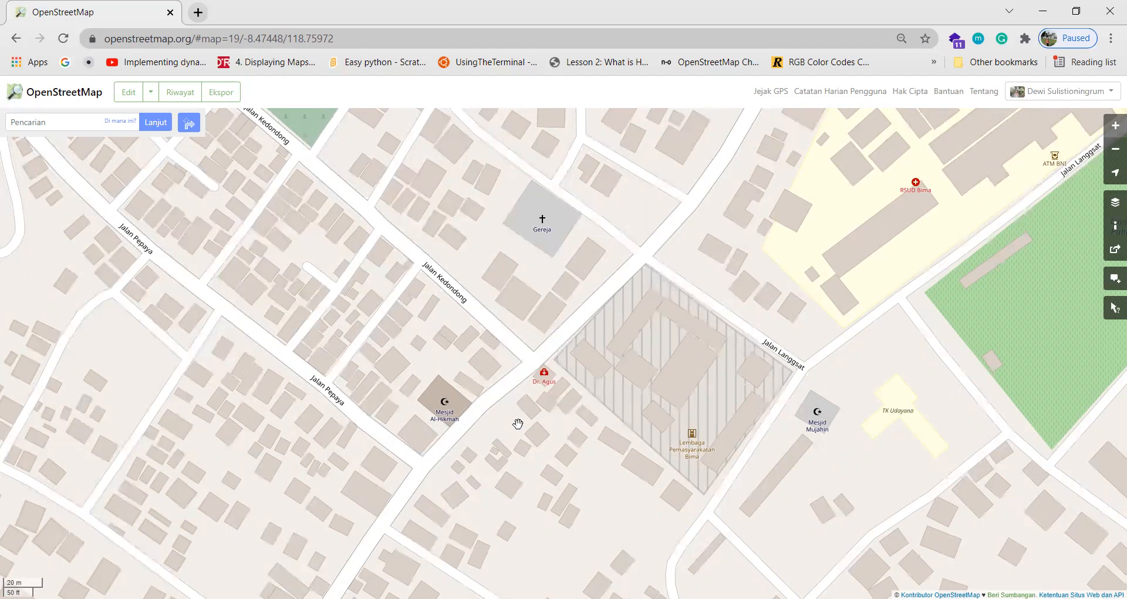
pyautogui.moveTo(518, 423); pyautogui.dragTo(537, 384)
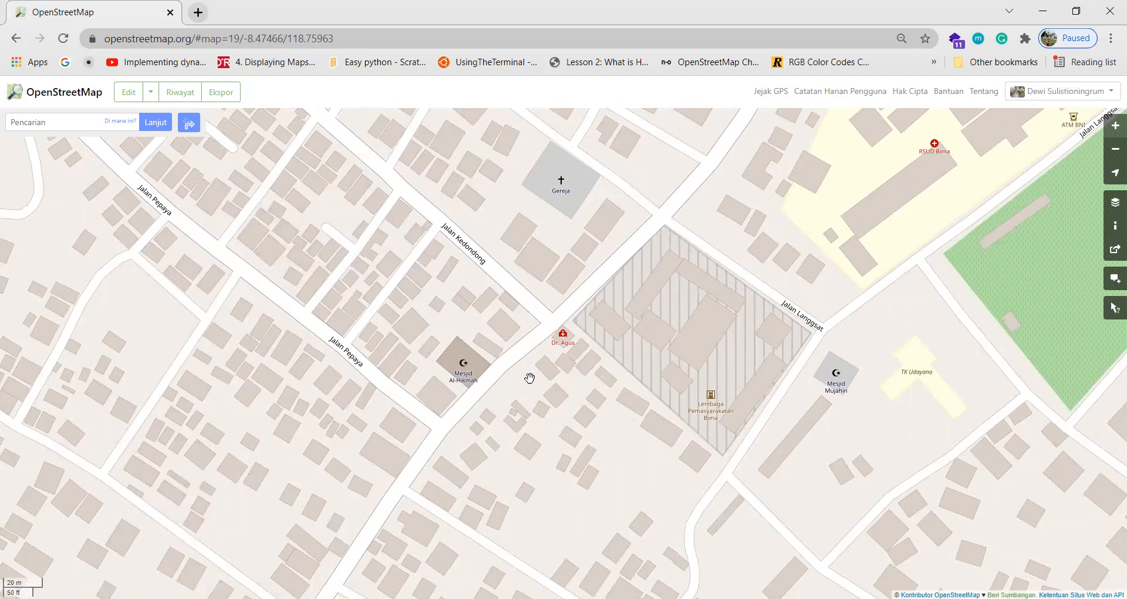
pyautogui.moveTo(530, 378); pyautogui.dragTo(528, 420)
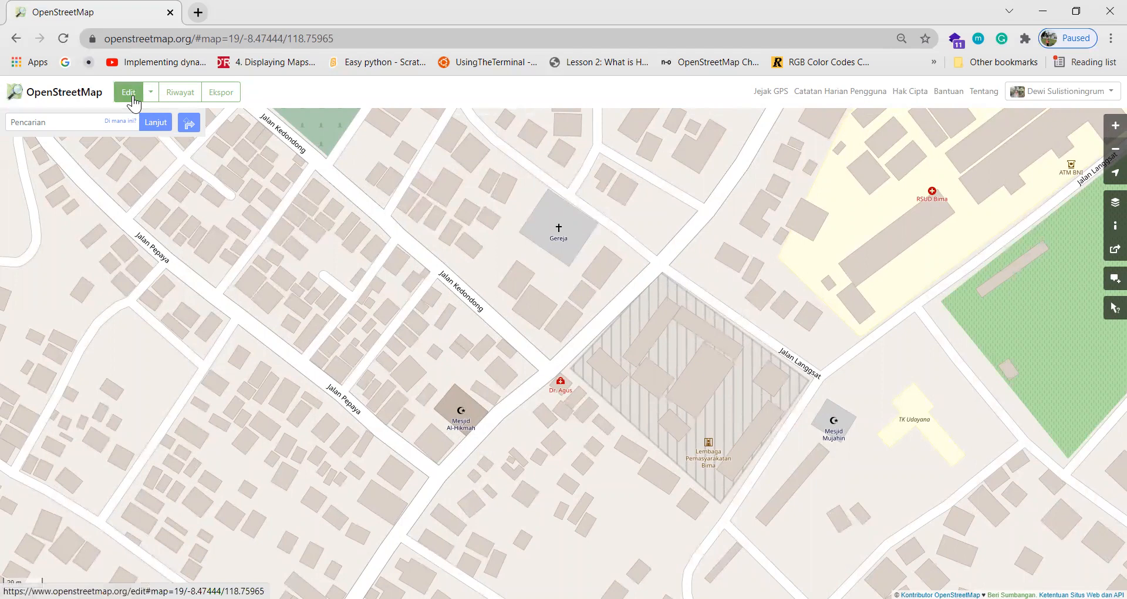
# Query the Gereja building and open its place-of-worship details, religion christian.
pyautogui.click(1115, 322)
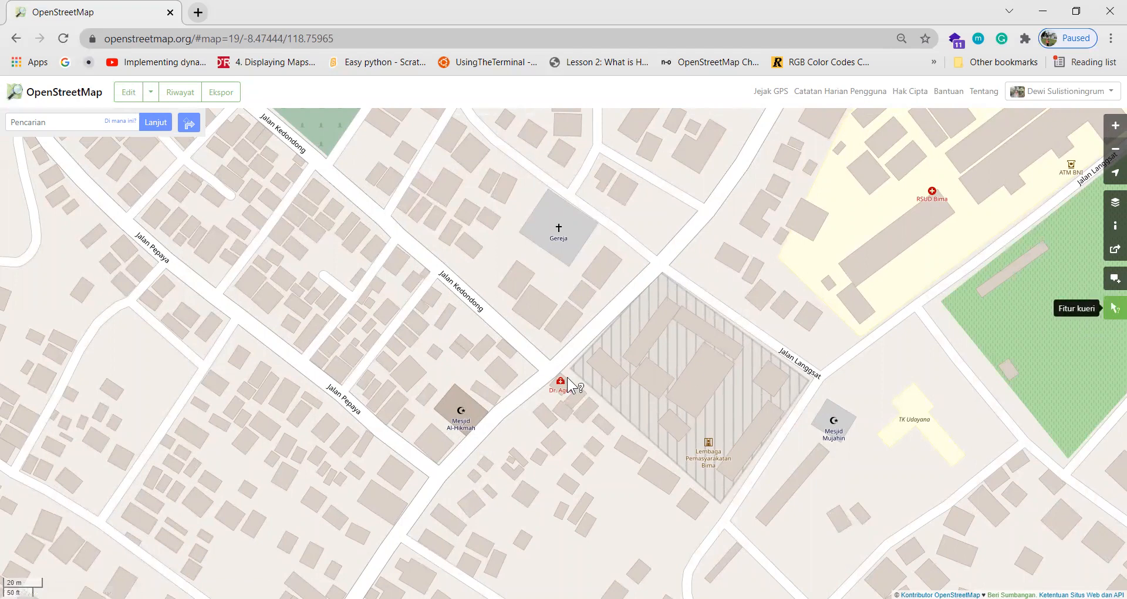
pyautogui.click(556, 230)
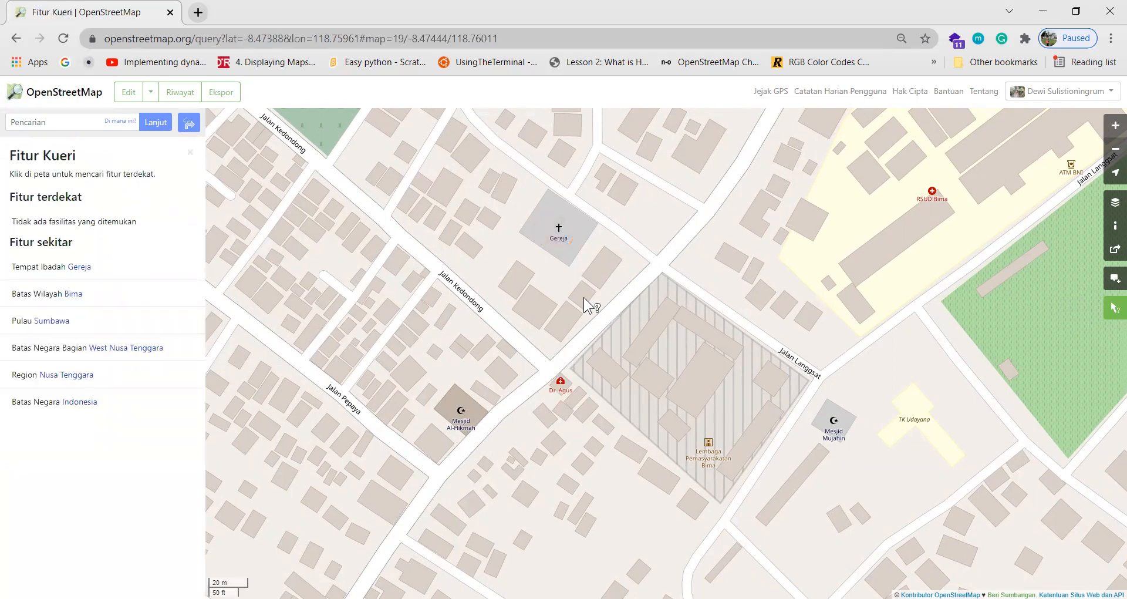
pyautogui.click(79, 267)
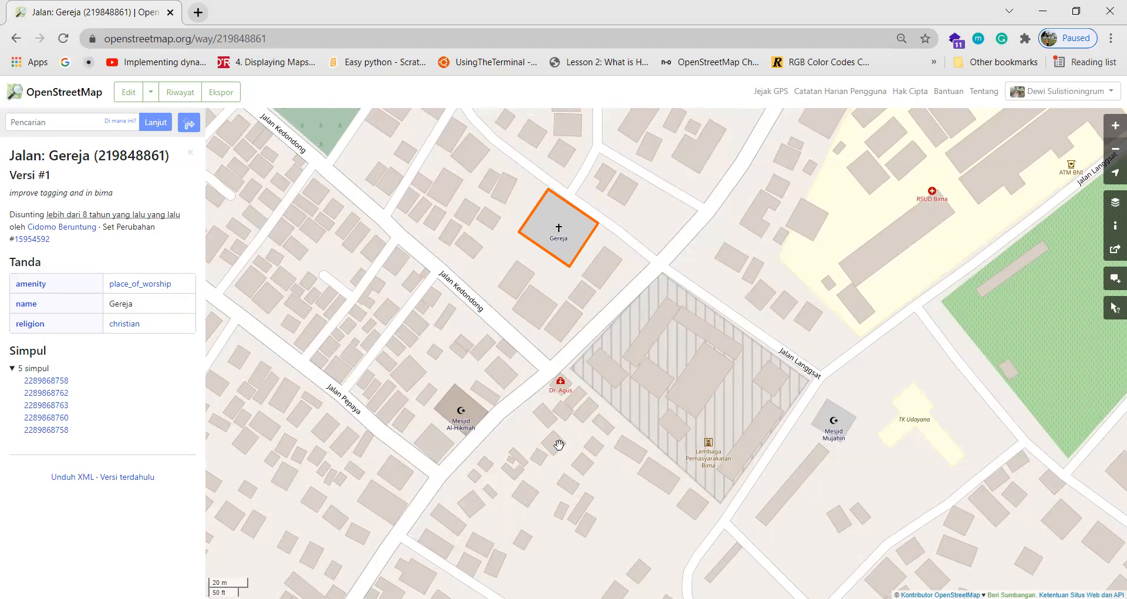
pyautogui.moveTo(707, 428)
pyautogui.mouseDown()
pyautogui.moveTo(710, 400)
pyautogui.moveTo(711, 413)
pyautogui.mouseUp()
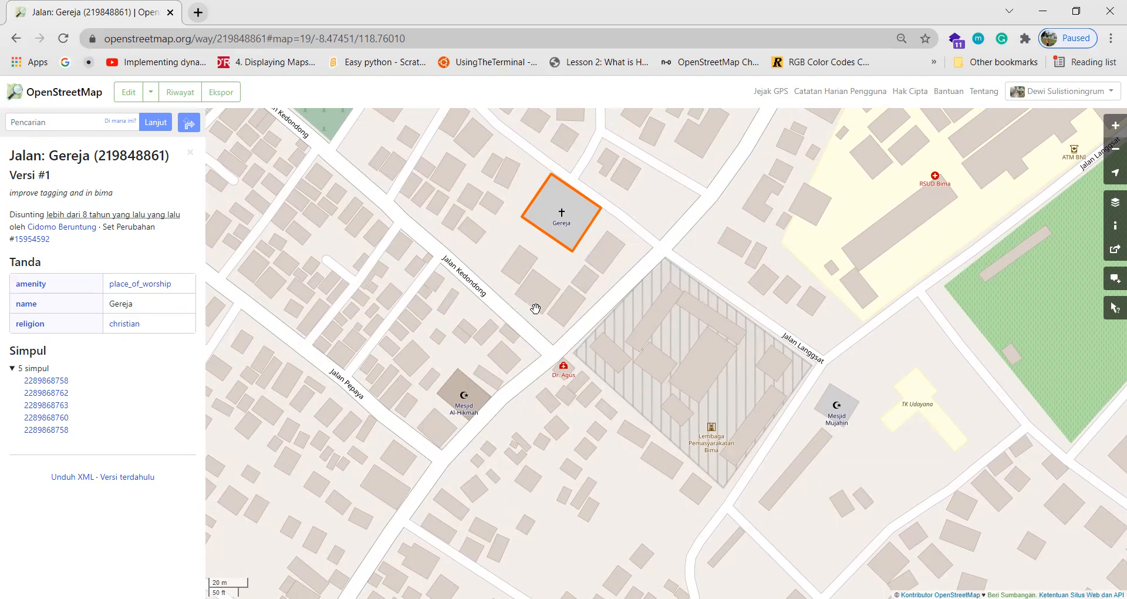
pyautogui.moveTo(535, 309); pyautogui.dragTo(550, 341)
pyautogui.moveTo(327, 276); pyautogui.dragTo(390, 247)
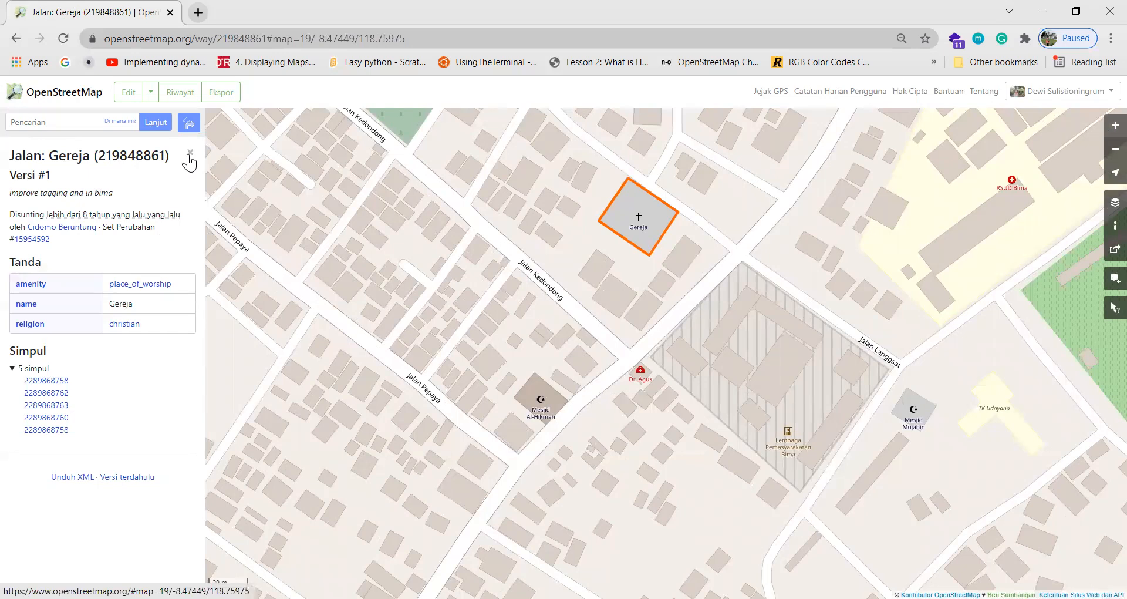
# Open the map in the iD editor, centred on the Lembaga Pemasyarakatan Bima grounds.
pyautogui.click(190, 154)
pyautogui.click(149, 96)
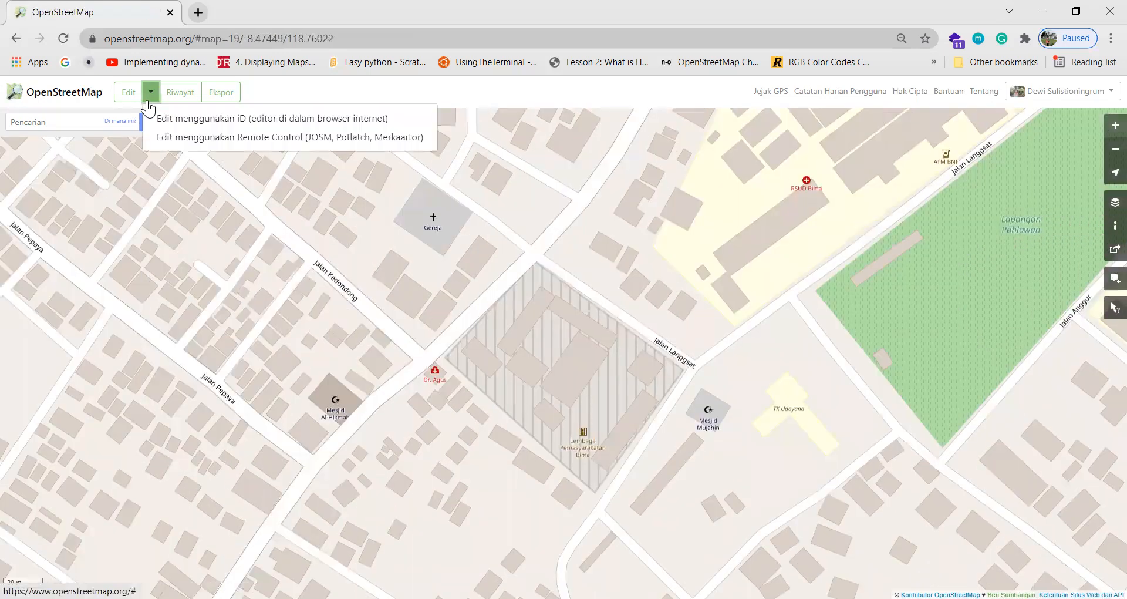
pyautogui.click(232, 124)
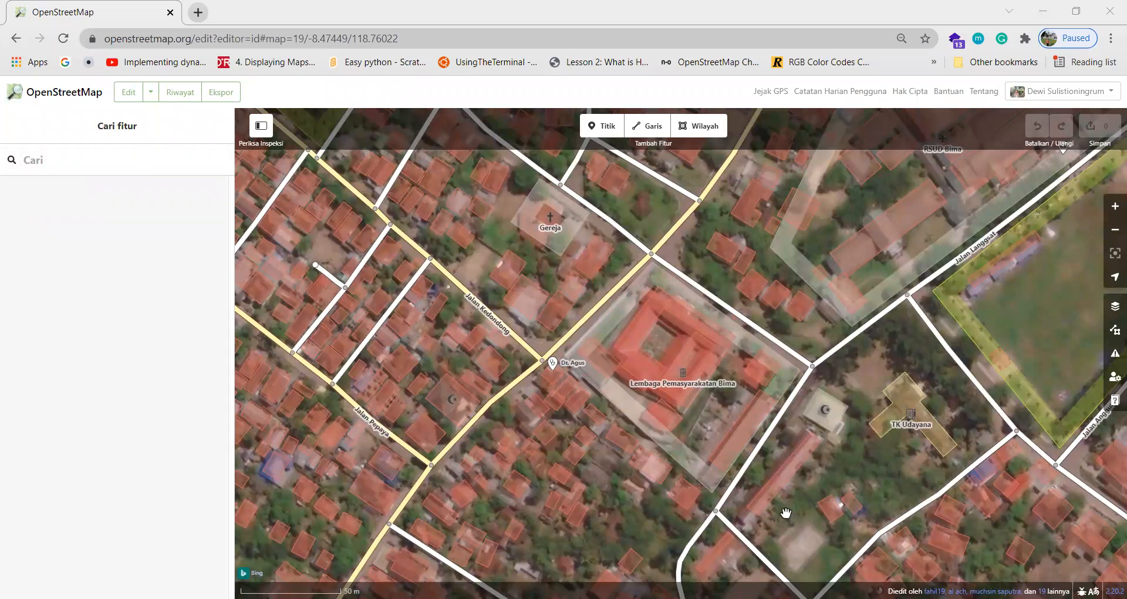
pyautogui.moveTo(786, 514); pyautogui.dragTo(607, 382)
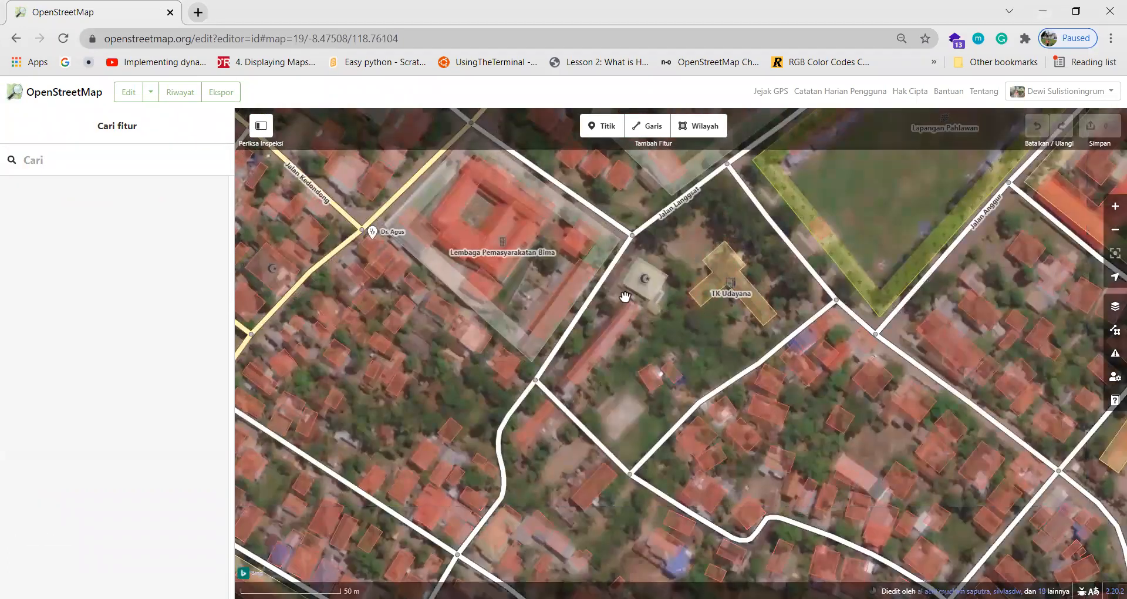
# Select the building inside the Lembaga Pemasyarakatan Bima grounds, keeping its type as building.
pyautogui.click(511, 274)
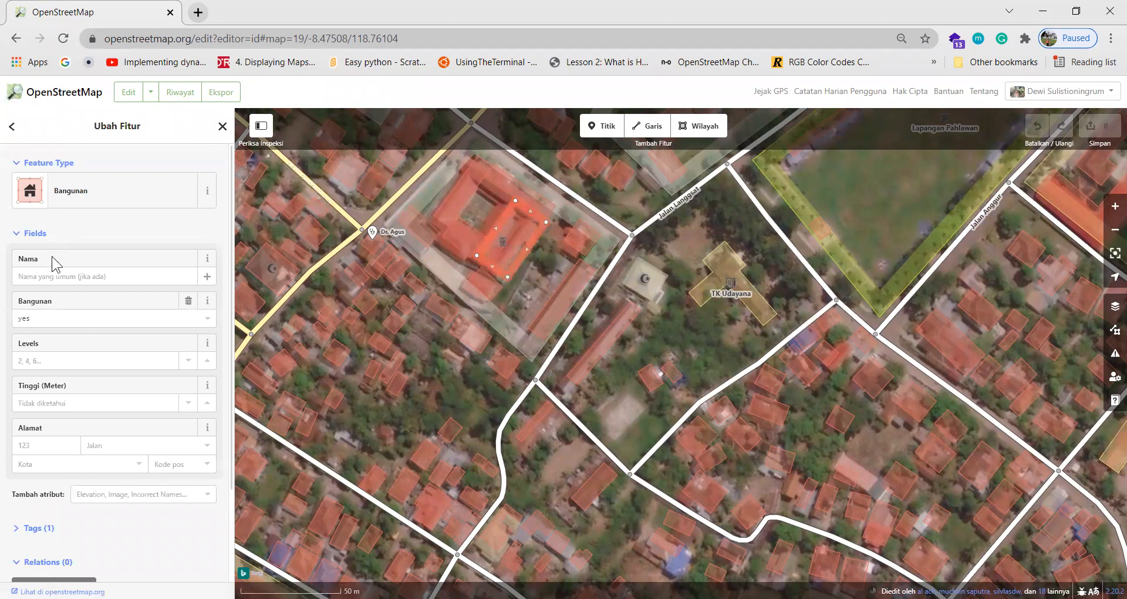
pyautogui.scroll(-1, 55, 314)
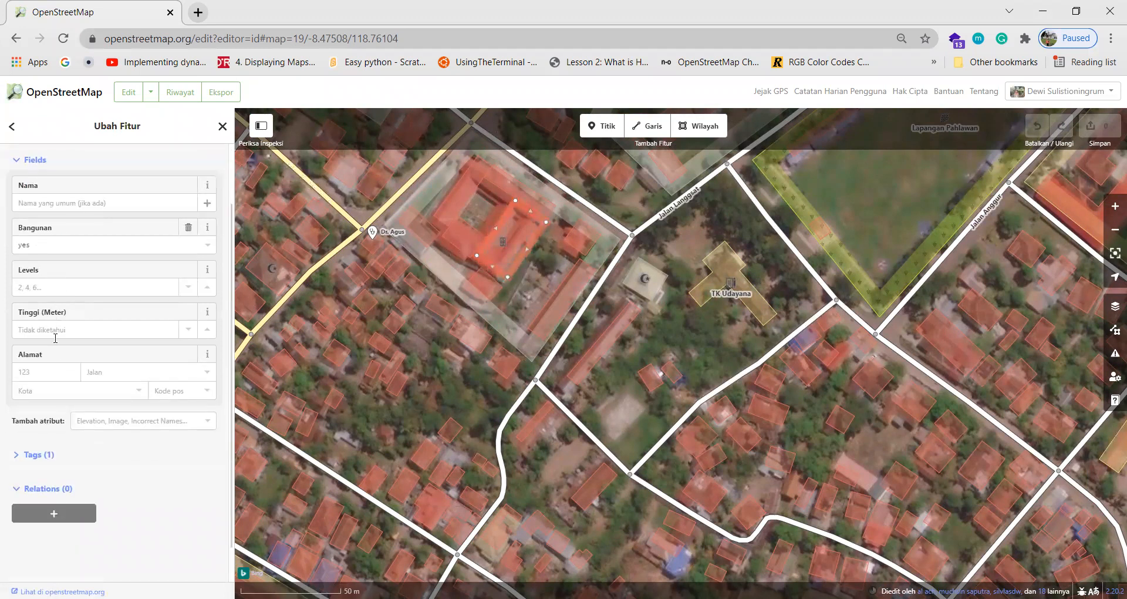
pyautogui.scroll(1, 66, 315)
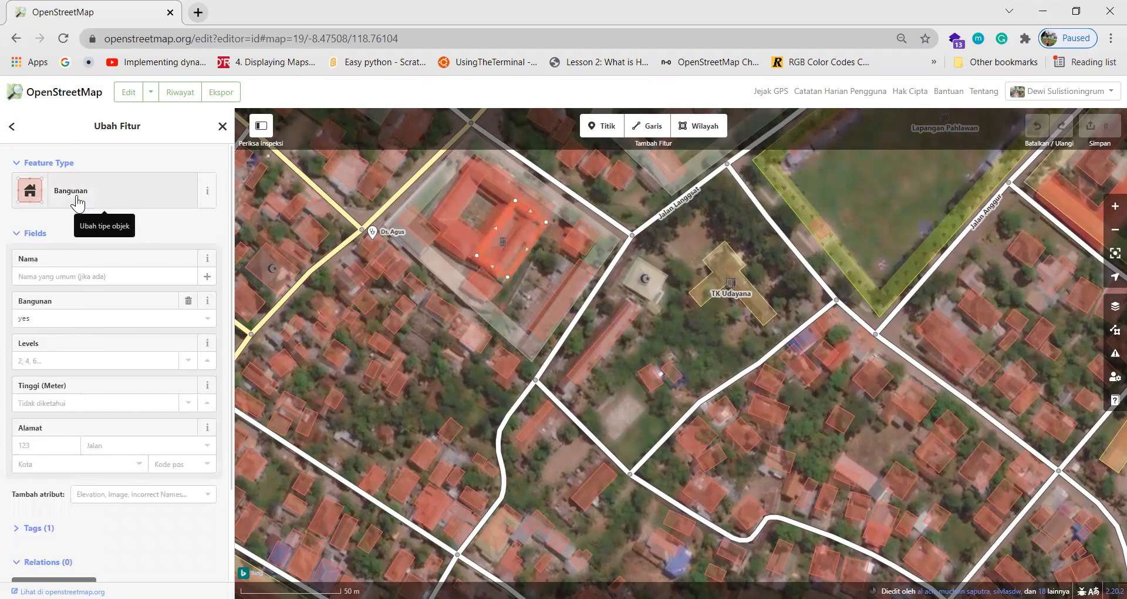
pyautogui.scroll(-1, 130, 340)
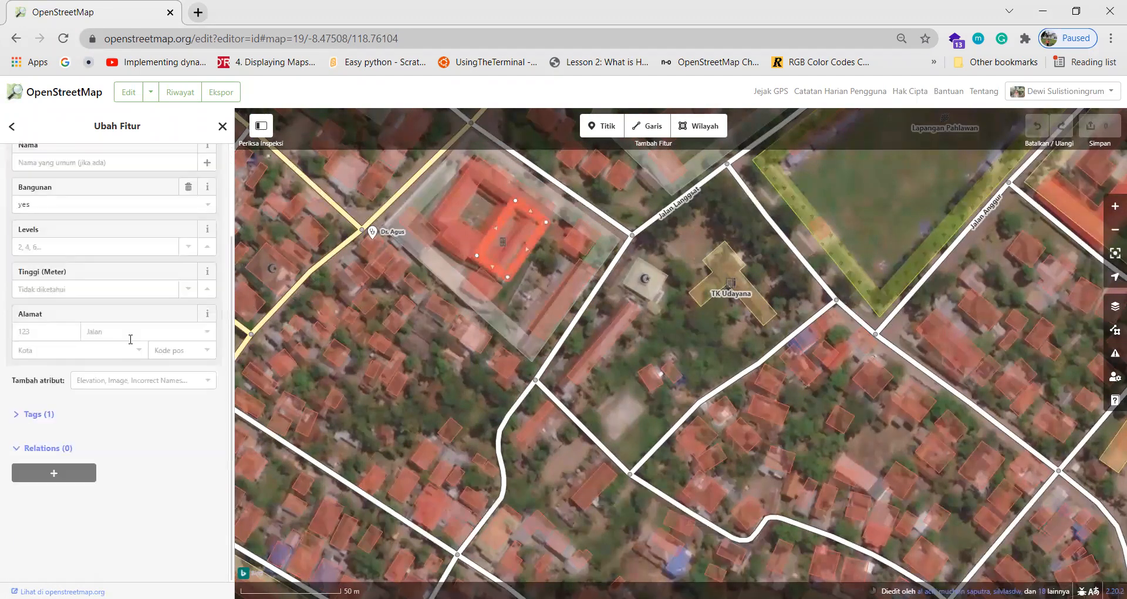
pyautogui.scroll(2, 123, 293)
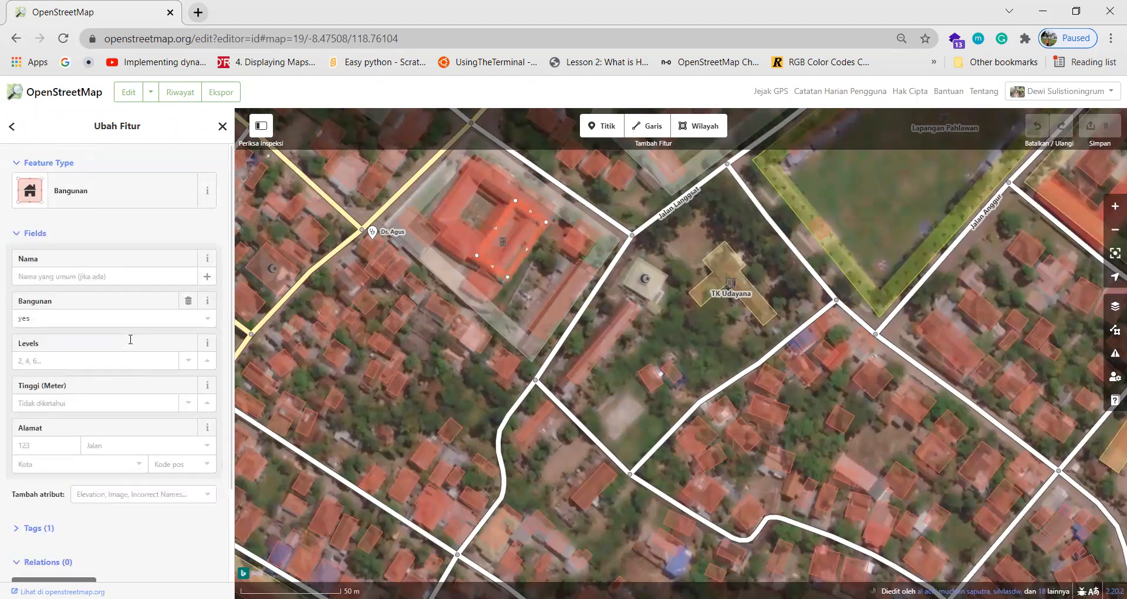
pyautogui.click(116, 201)
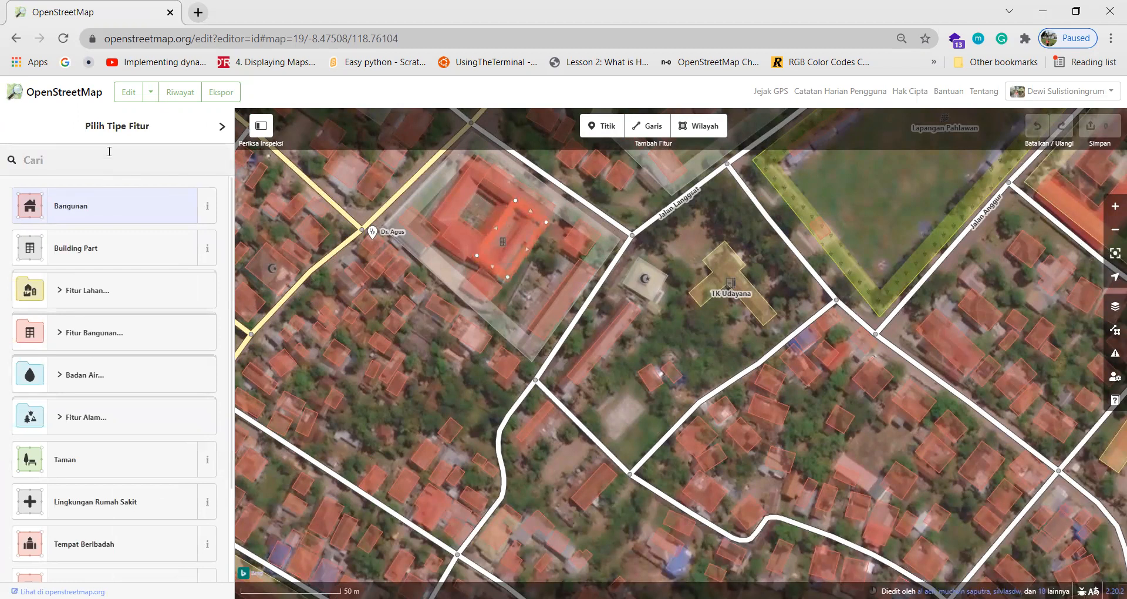
pyautogui.click(102, 210)
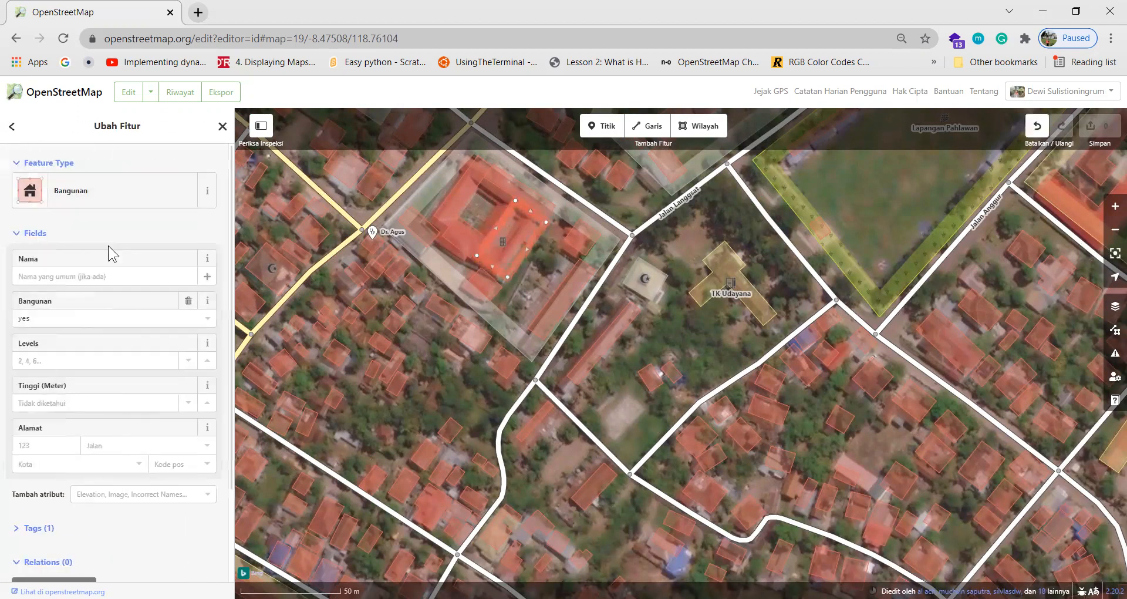
pyautogui.scroll(-1, 110, 280)
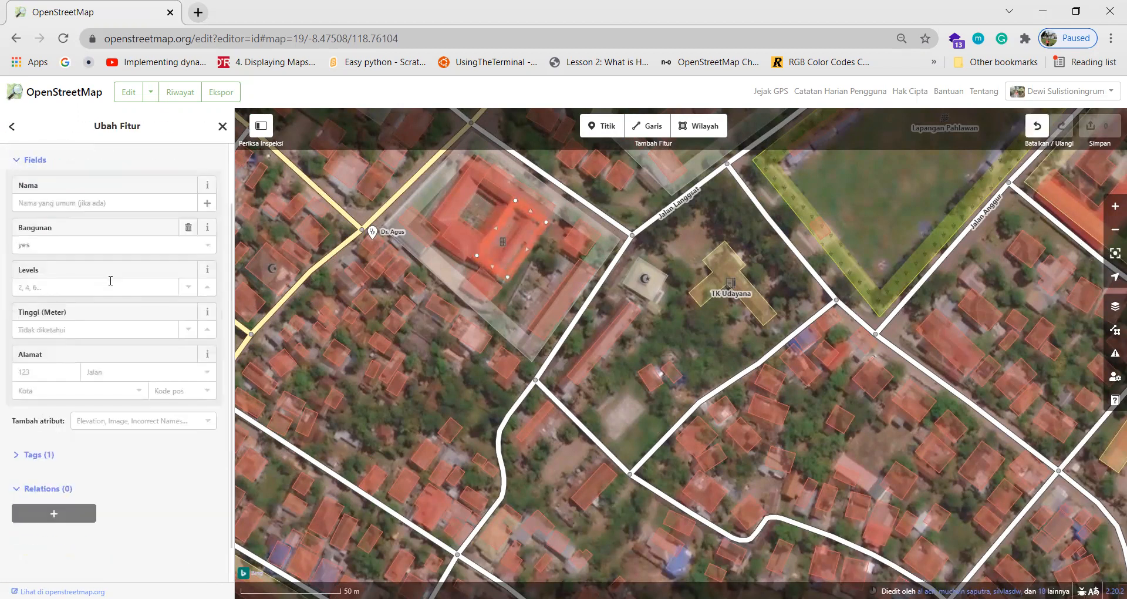
# Add the tag toilets:wheelchair=yes to the building and deselect it.
pyautogui.click(51, 458)
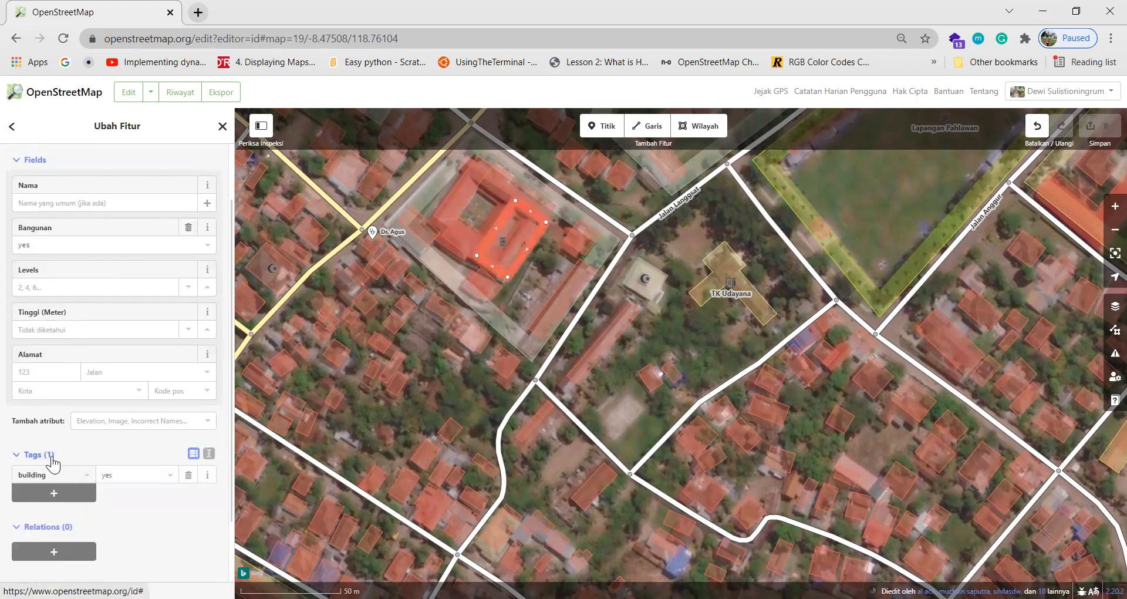
pyautogui.click(54, 493)
pyautogui.scroll(-1, 58, 504)
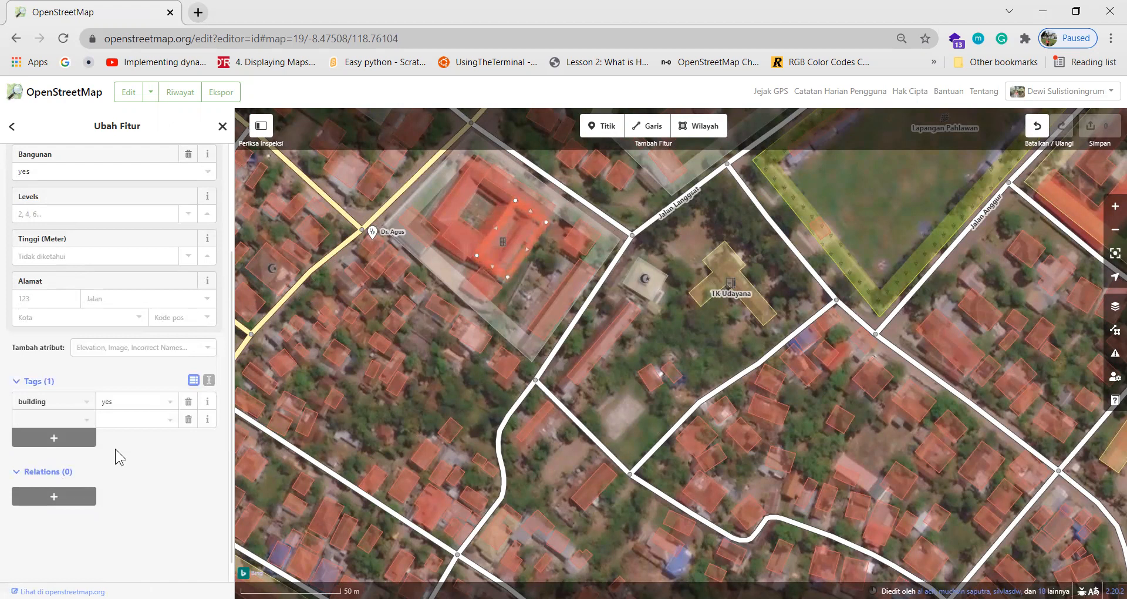
pyautogui.write('toilet')
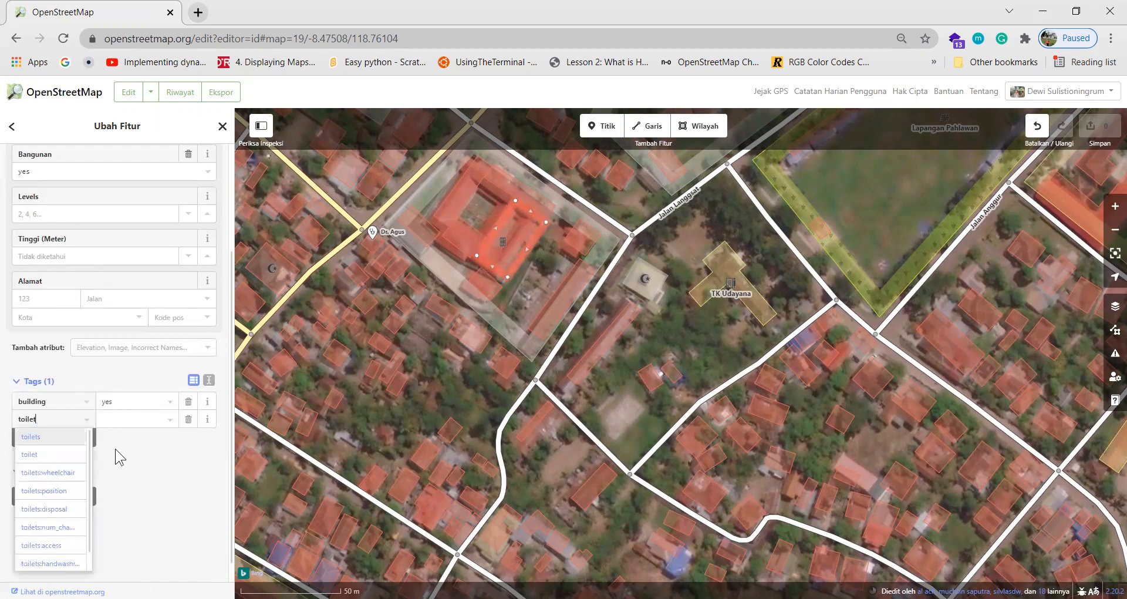
pyautogui.click(58, 472)
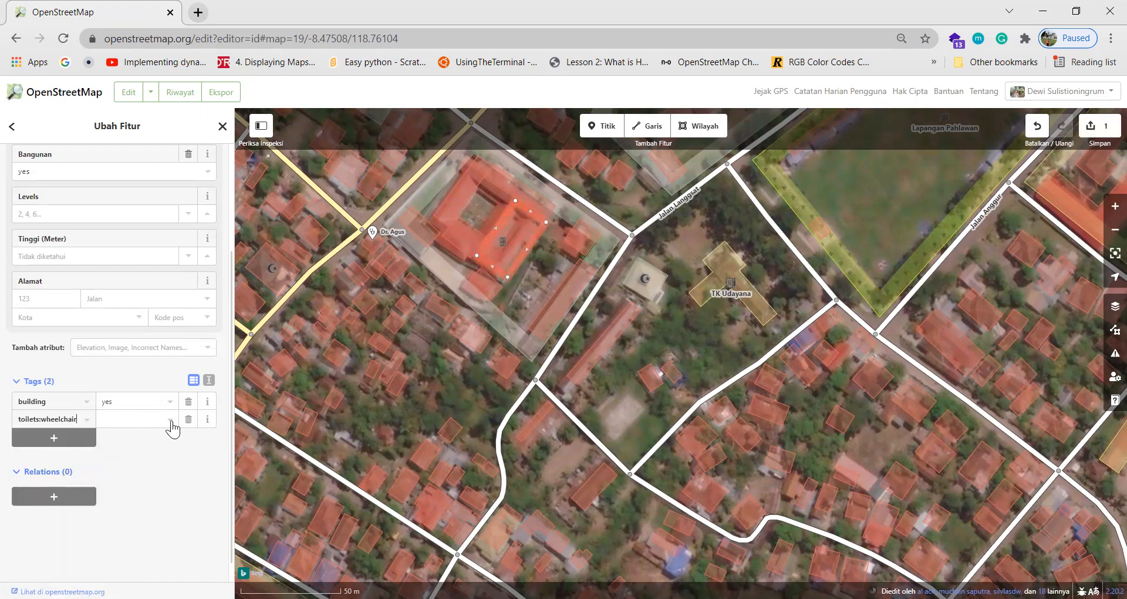
pyautogui.click(171, 421)
pyautogui.click(171, 421)
pyautogui.click(136, 424)
pyautogui.click(128, 437)
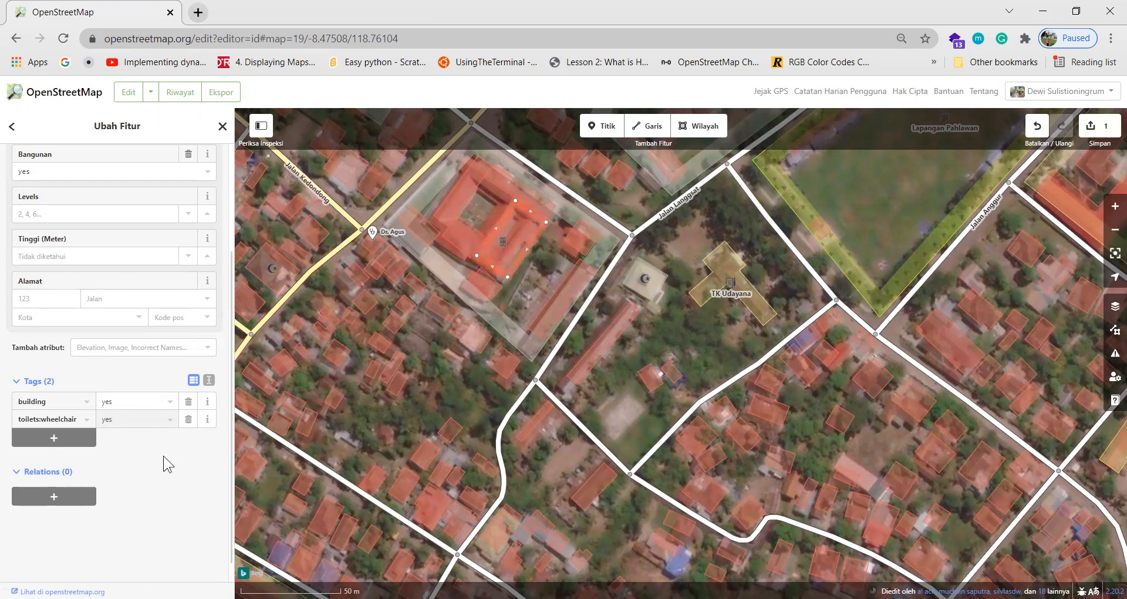
pyautogui.scroll(3, 163, 457)
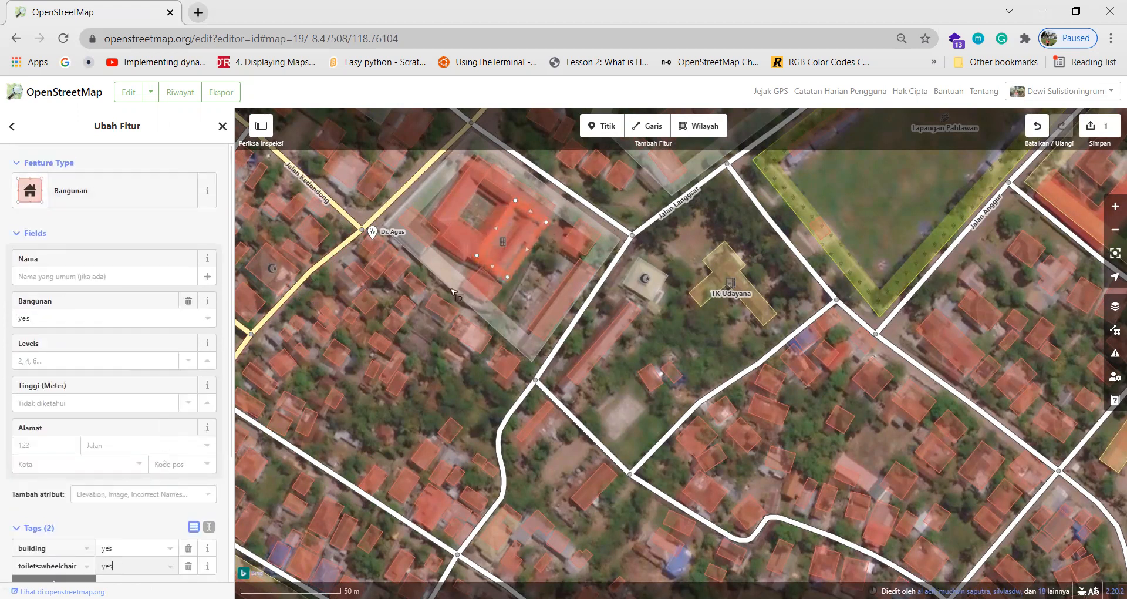
pyautogui.click(584, 337)
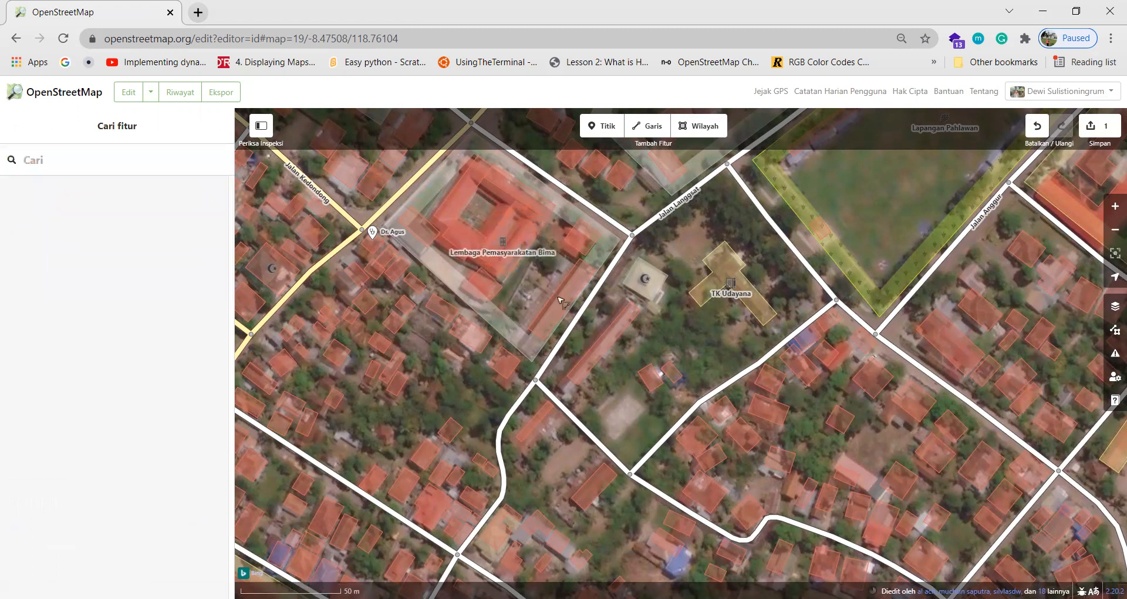
# Rename the mosque from Mesjid Mujahin to Masjid Mujahin, keeping religion muslim.
pyautogui.scroll(2, 666, 316)
pyautogui.click(657, 279)
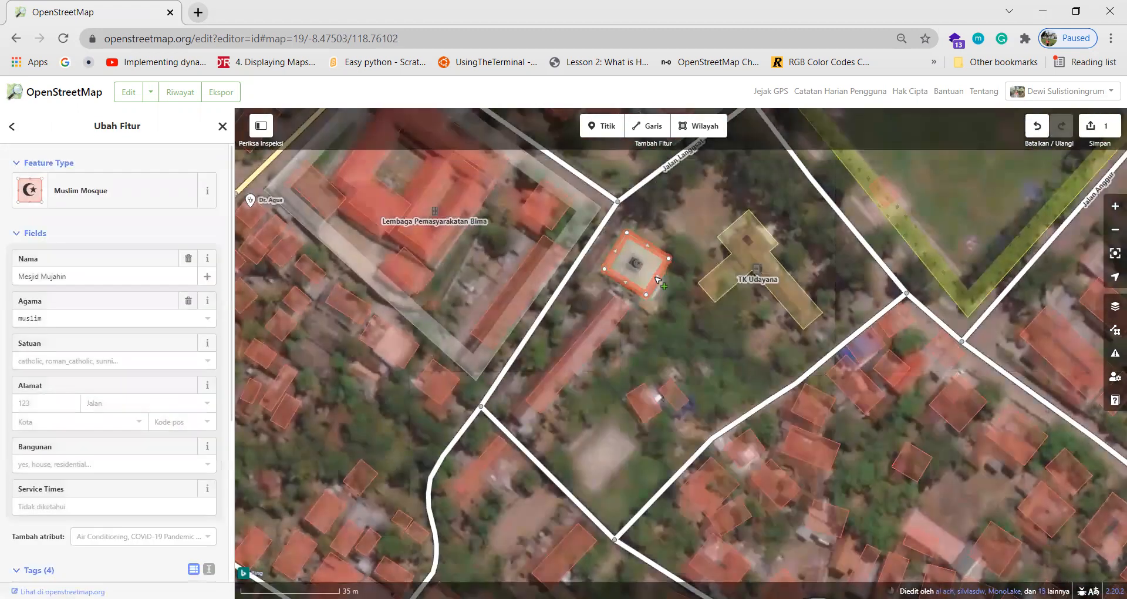
pyautogui.click(92, 275)
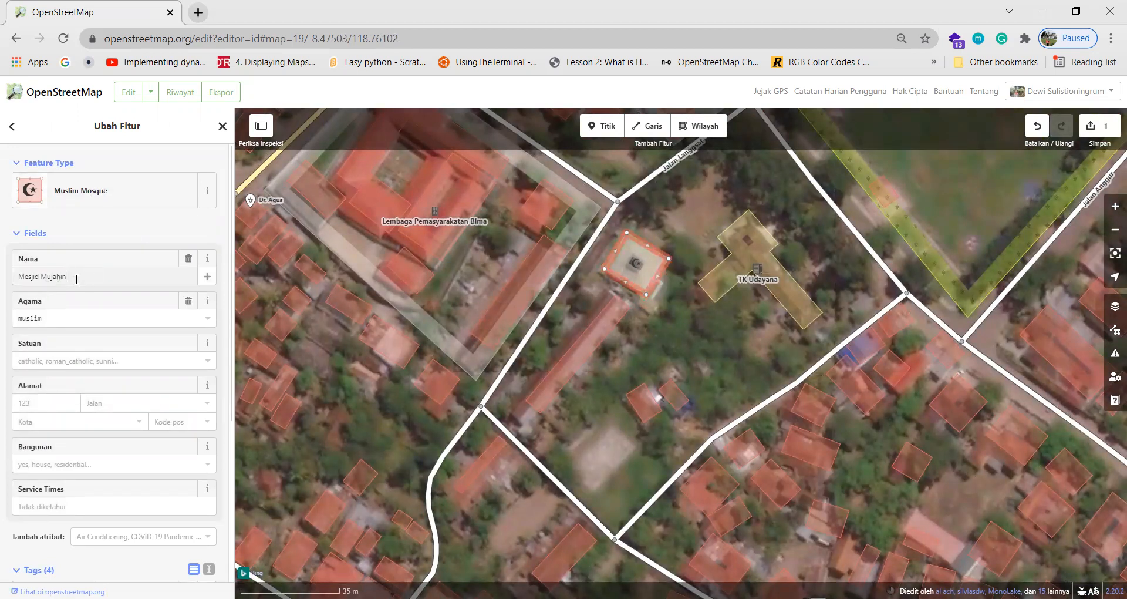
pyautogui.press('Left')
pyautogui.press('Left')
pyautogui.press('Left')
pyautogui.press('Left')
pyautogui.press('Left')
pyautogui.press('Left')
pyautogui.press('Left')
pyautogui.press('Left')
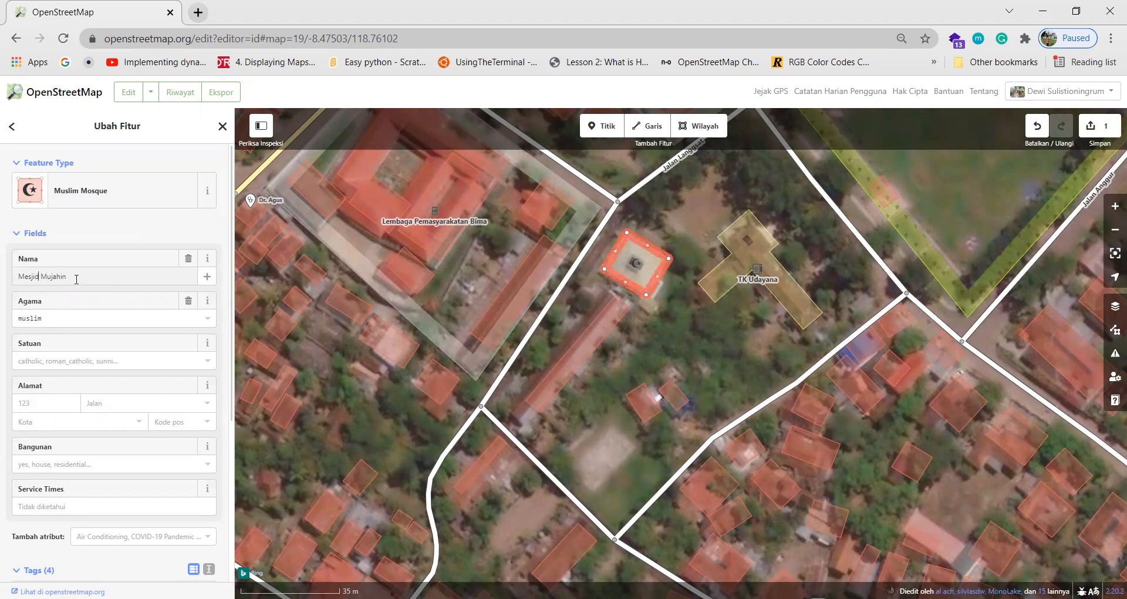
pyautogui.press('Right')
pyautogui.press('Right')
pyautogui.press('Right')
pyautogui.press('Right')
pyautogui.press('Right')
pyautogui.press('Right')
pyautogui.press('Right')
pyautogui.press('Right')
pyautogui.press('Right')
pyautogui.press('Right')
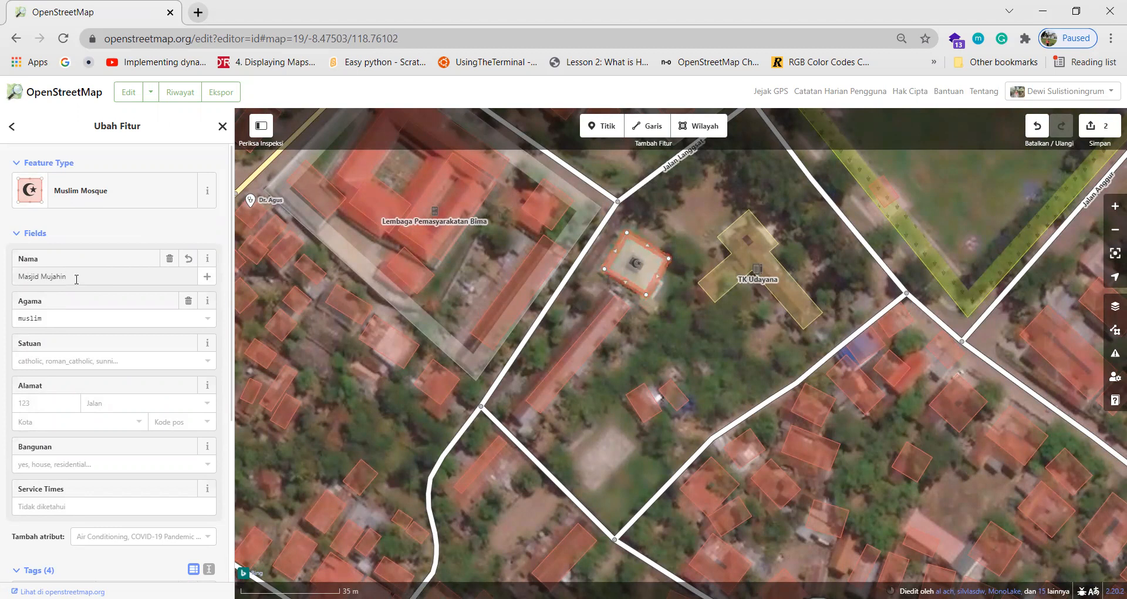
pyautogui.click(58, 322)
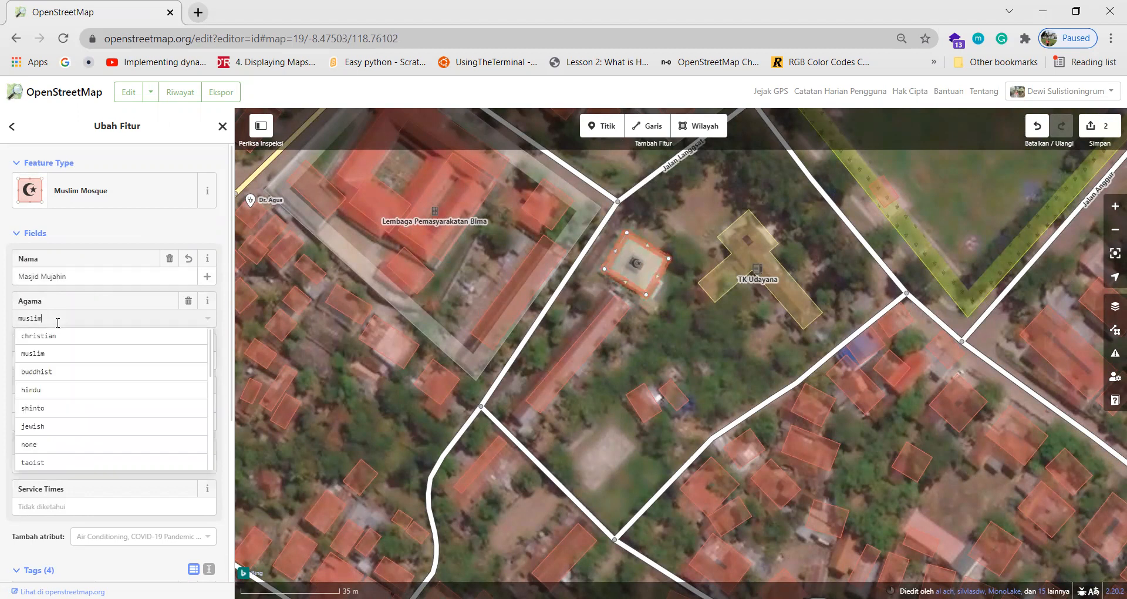
pyautogui.click(128, 235)
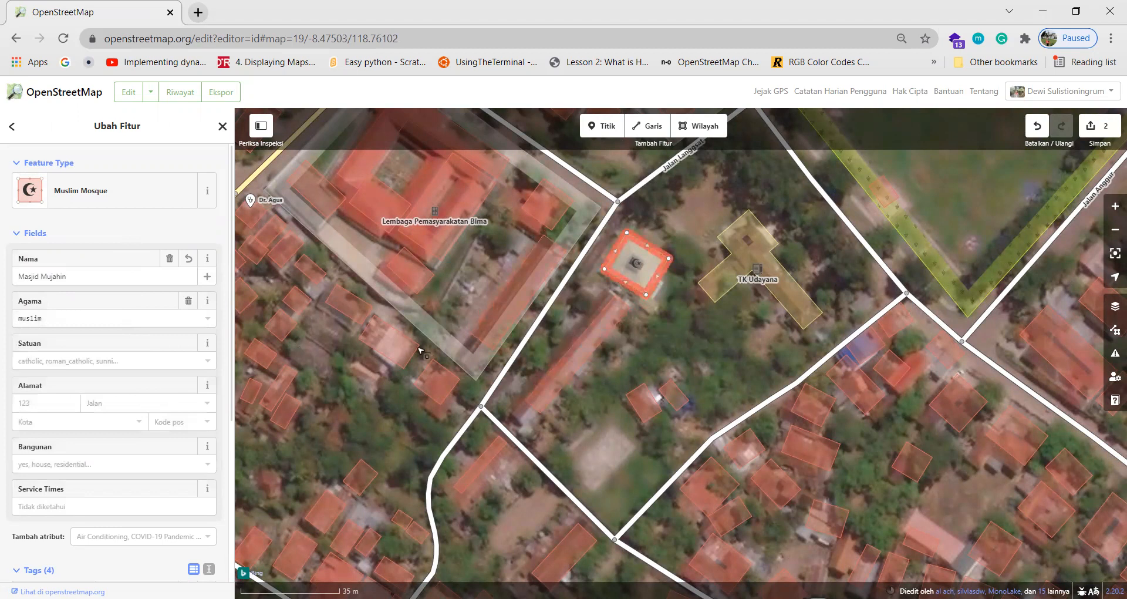
pyautogui.moveTo(662, 339); pyautogui.dragTo(672, 389)
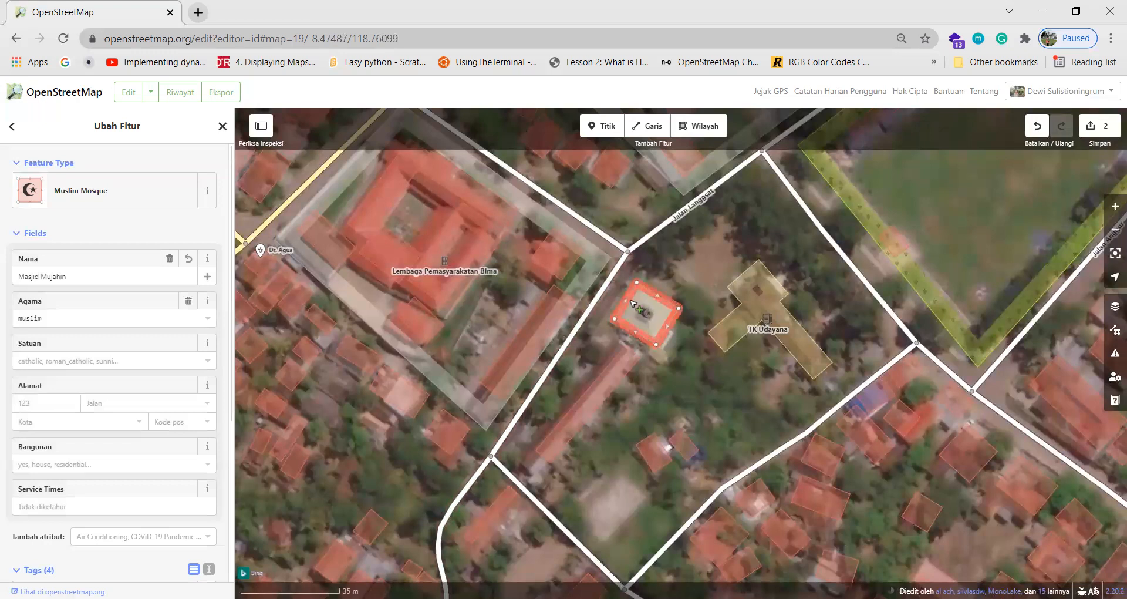
pyautogui.click(582, 331)
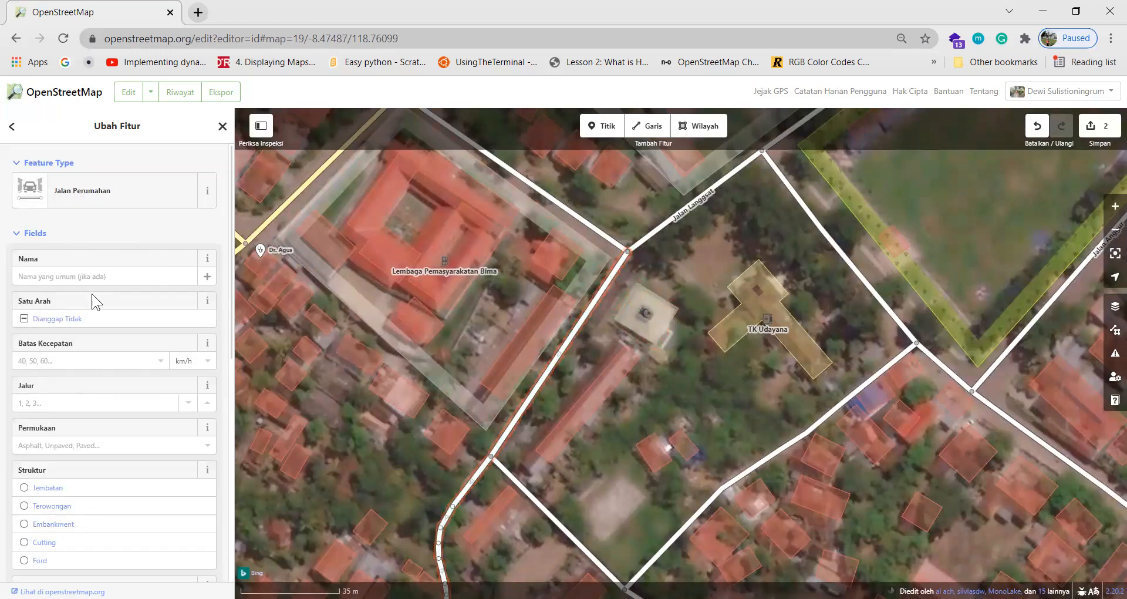
pyautogui.scroll(-4, 92, 295)
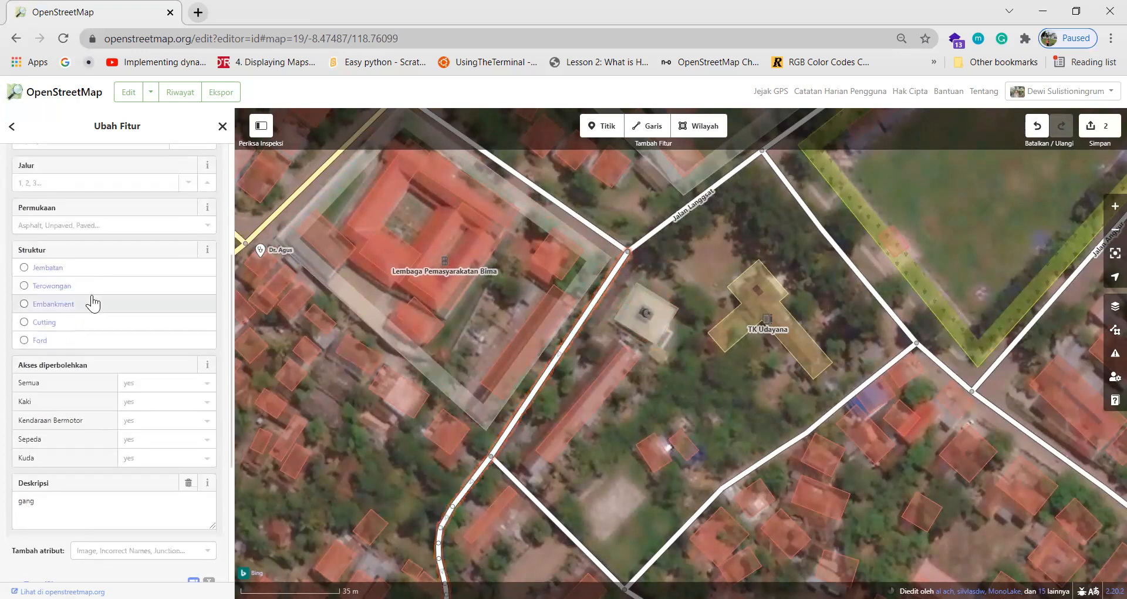
pyautogui.scroll(-2, 92, 298)
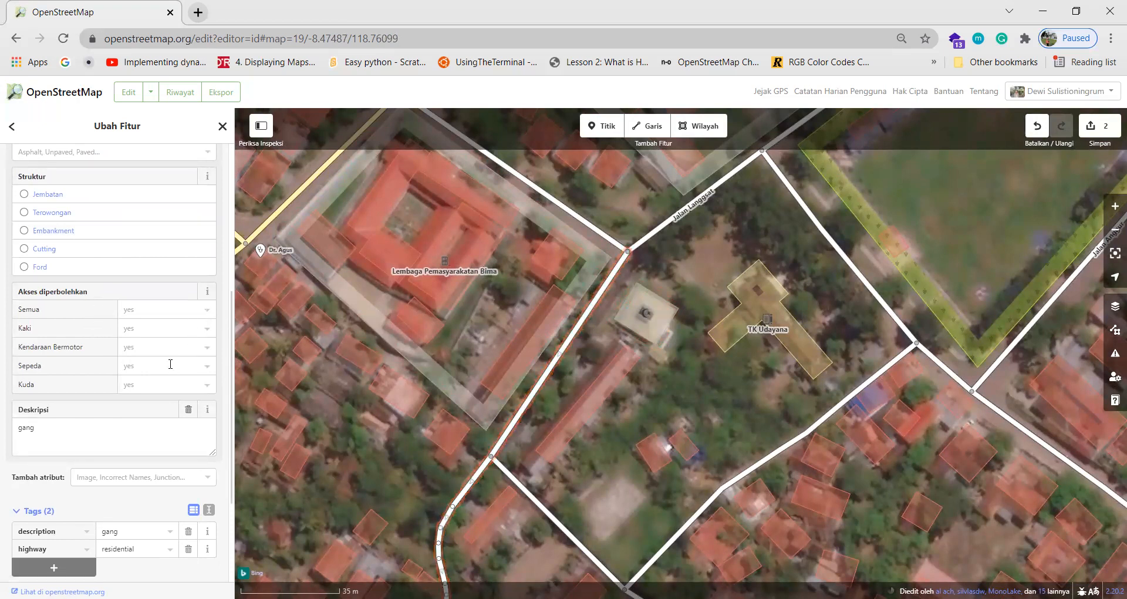
pyautogui.scroll(-2, 170, 364)
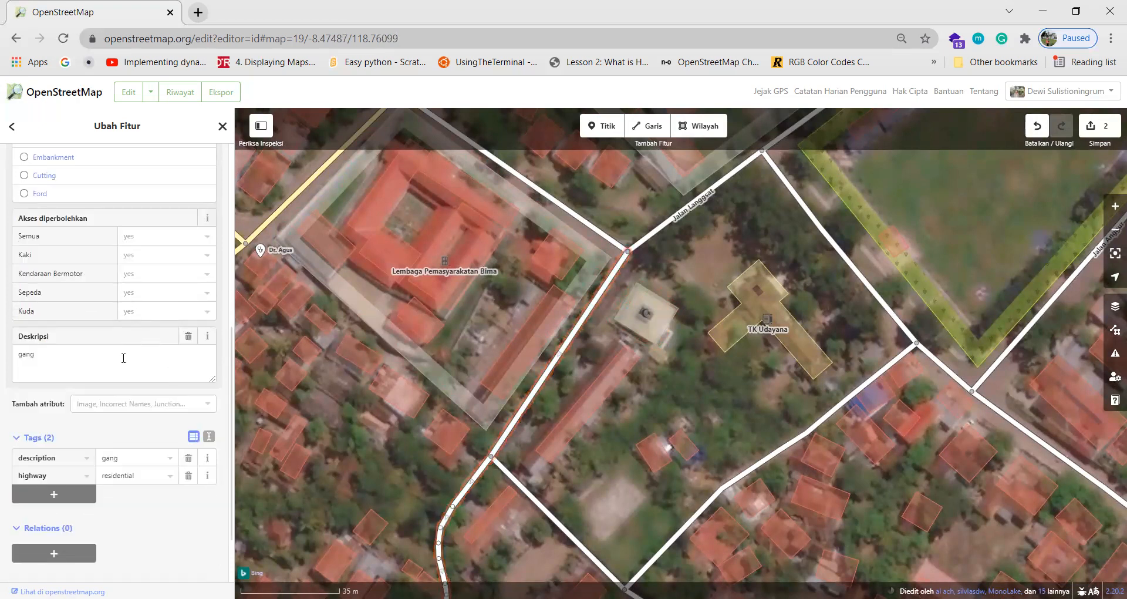
pyautogui.scroll(-2, 123, 357)
pyautogui.click(64, 422)
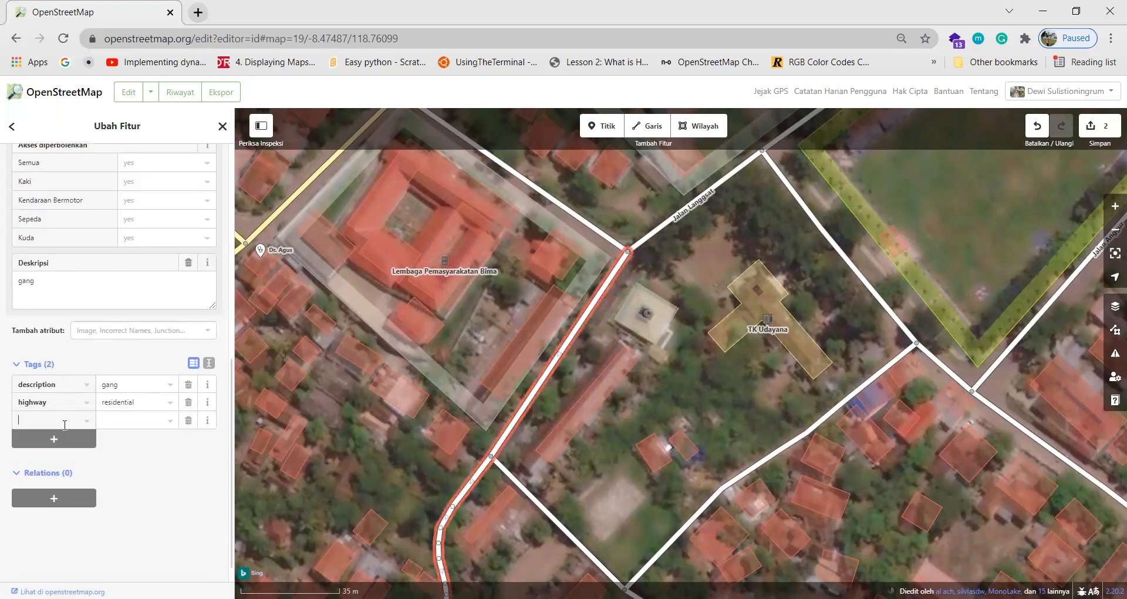
pyautogui.write('wheelchair')
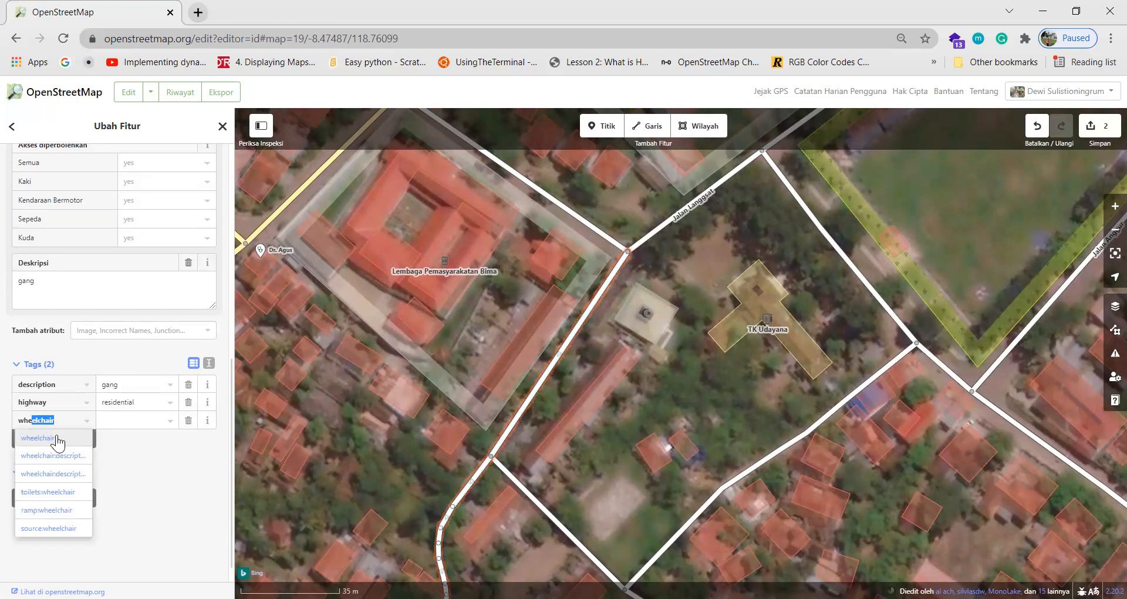
pyautogui.click(67, 510)
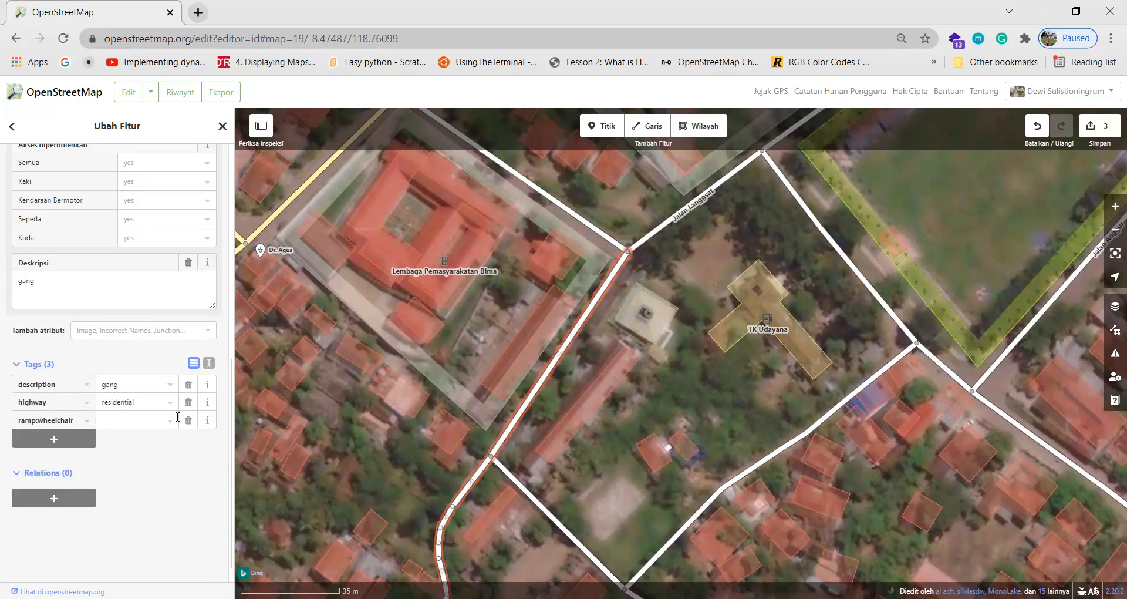
pyautogui.click(173, 424)
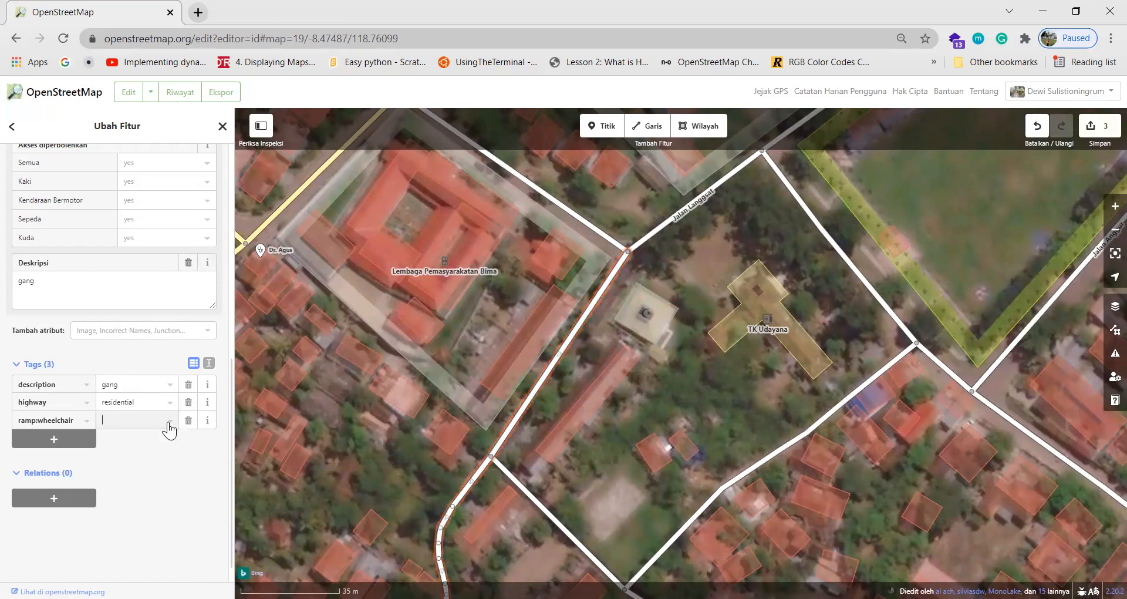
pyautogui.click(170, 422)
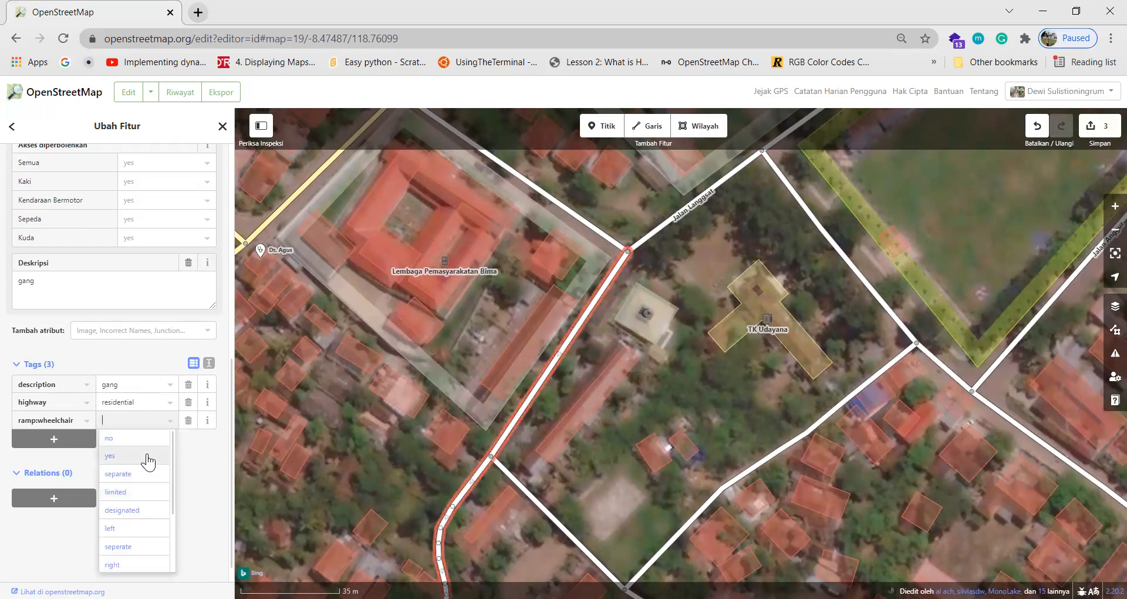
pyautogui.scroll(-2, 148, 462)
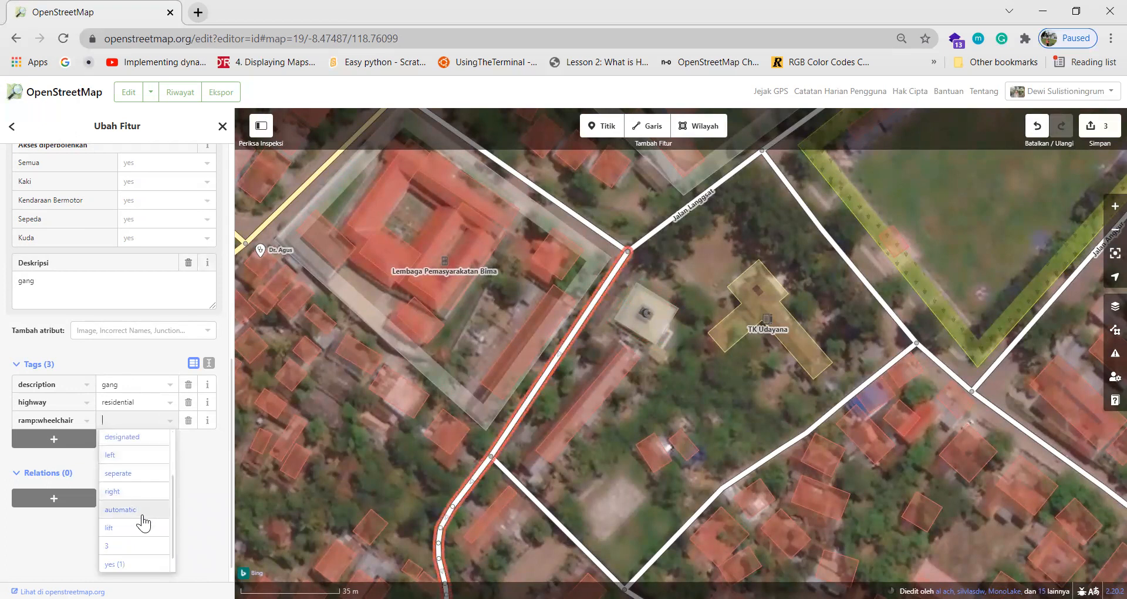
pyautogui.scroll(1, 186, 452)
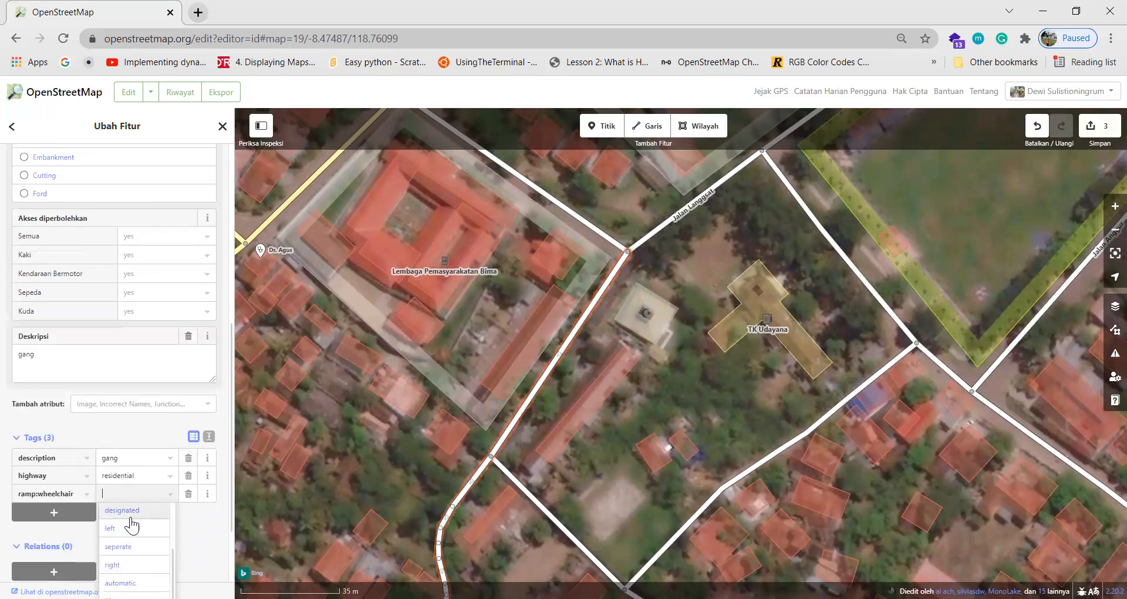
pyautogui.scroll(-1, 188, 495)
pyautogui.click(191, 469)
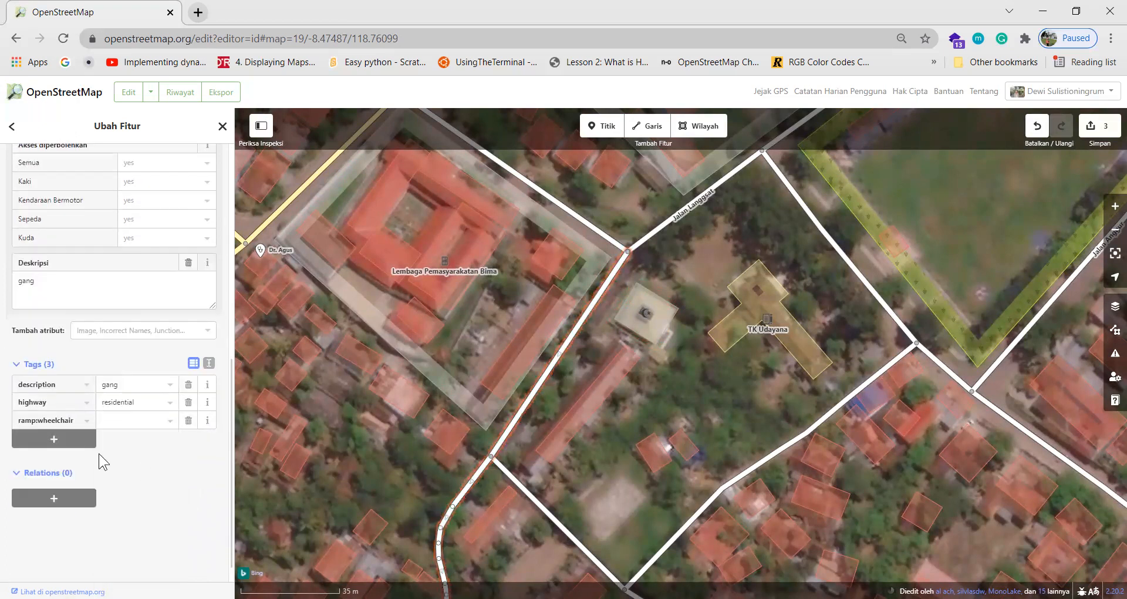
pyautogui.click(87, 421)
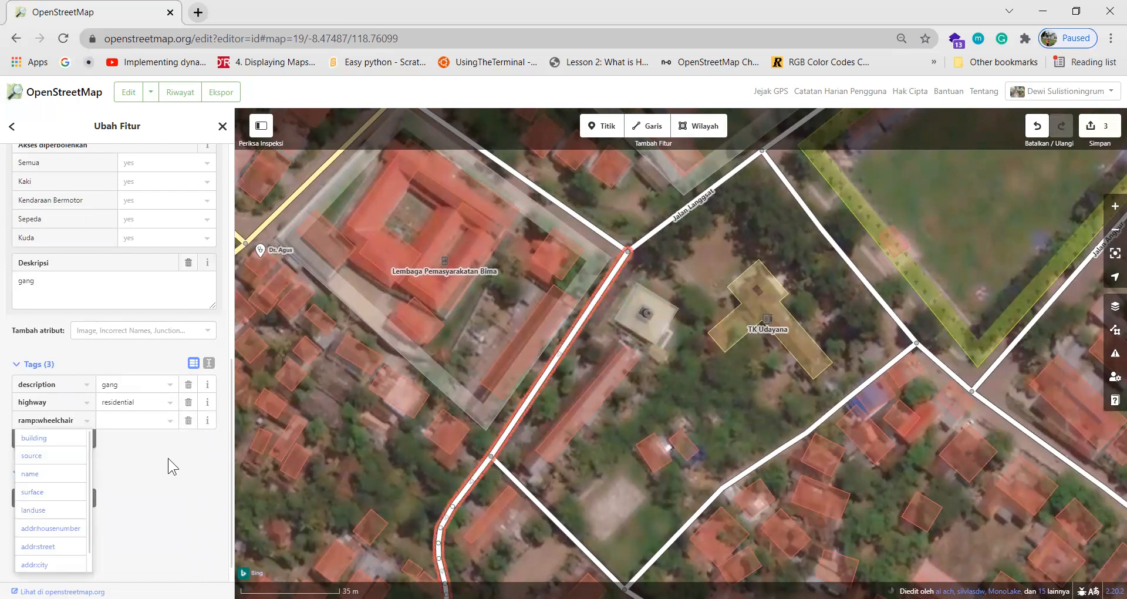
pyautogui.click(168, 458)
pyautogui.doubleClick(71, 420)
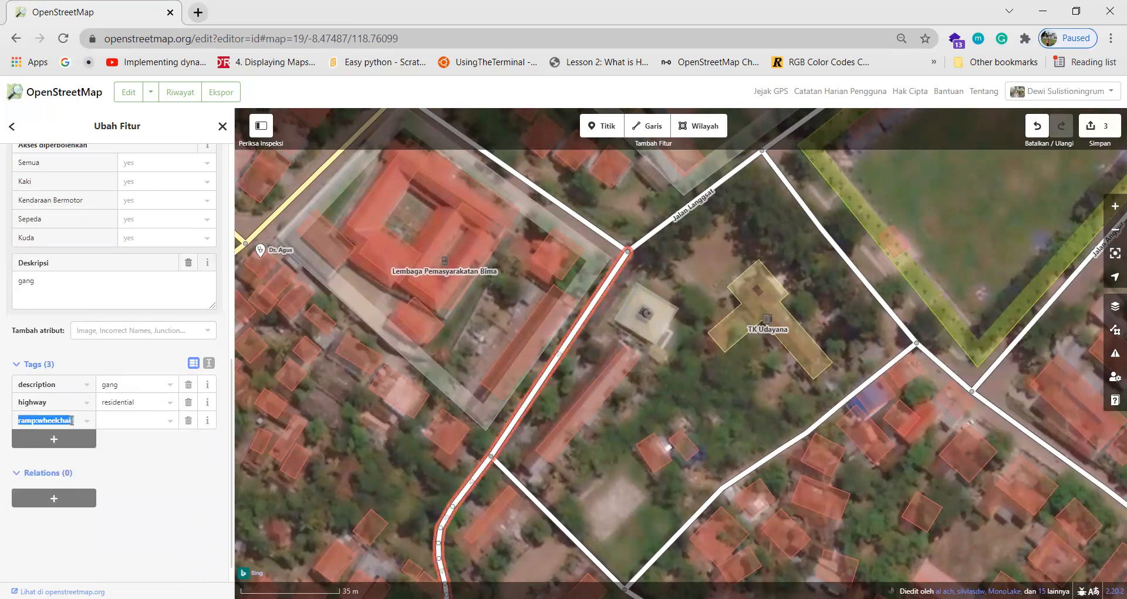
pyautogui.press('BackSpace')
pyautogui.click(159, 509)
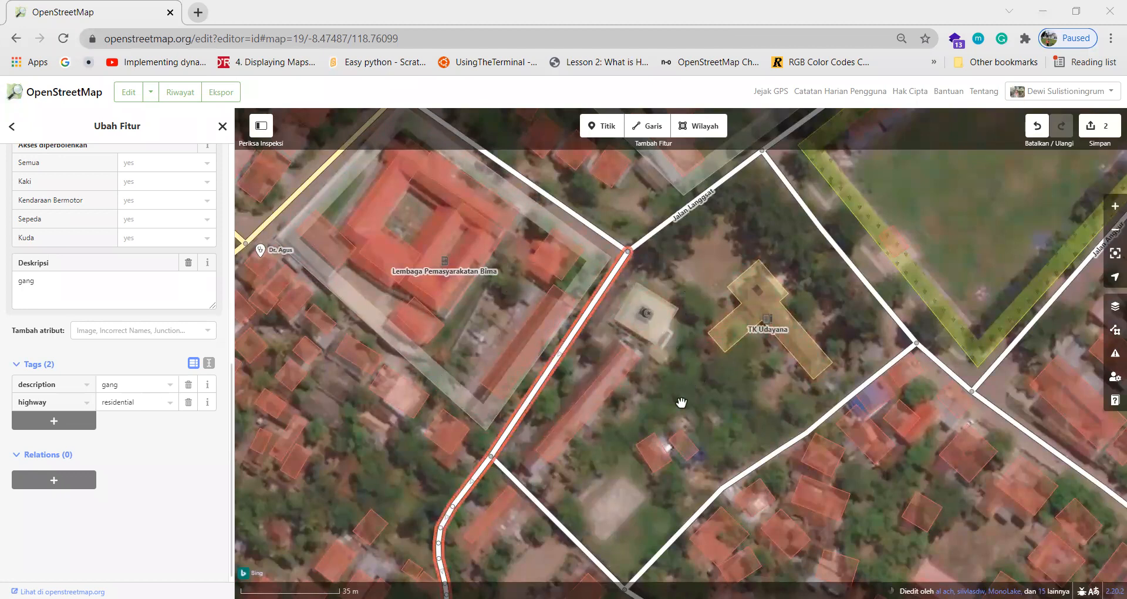
pyautogui.moveTo(681, 402); pyautogui.dragTo(697, 321)
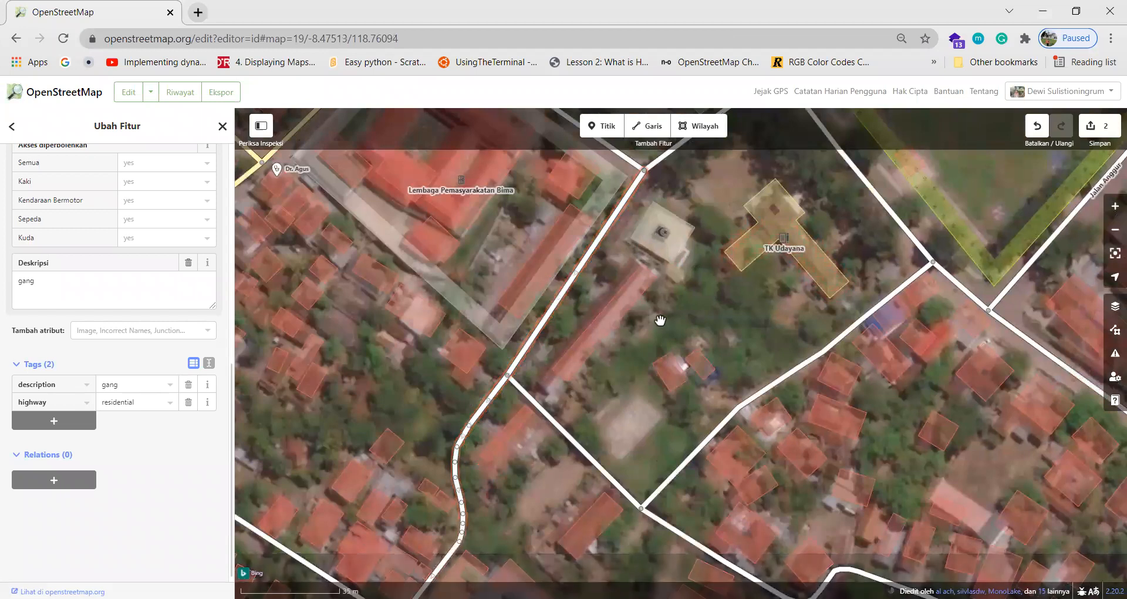
# Place a new point beside the road southeast of TK Udayana and list its feature types.
pyautogui.click(605, 133)
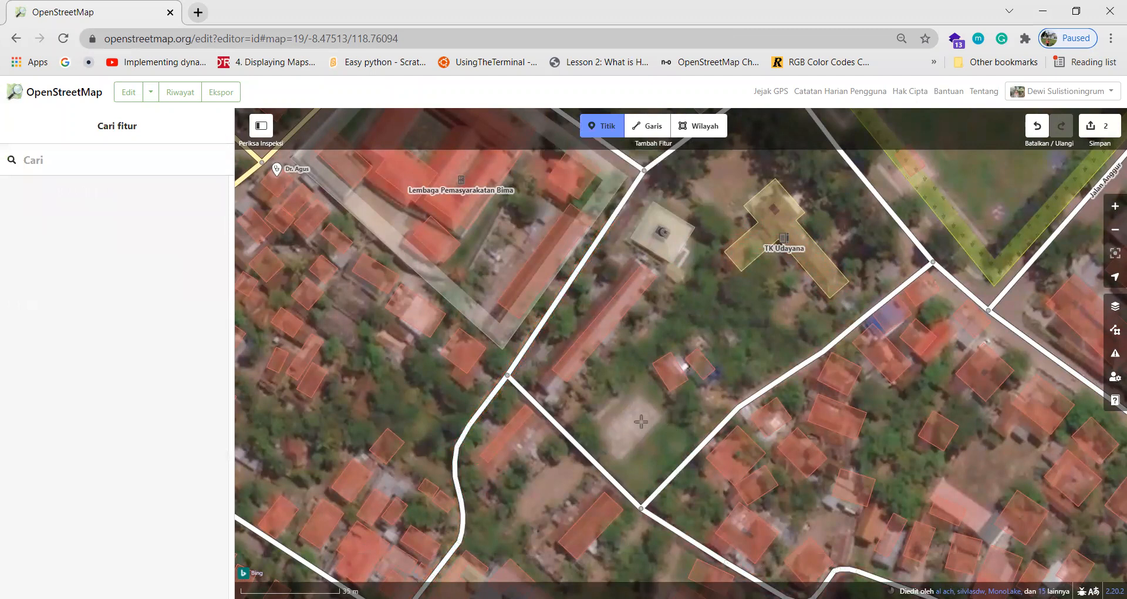
pyautogui.click(629, 415)
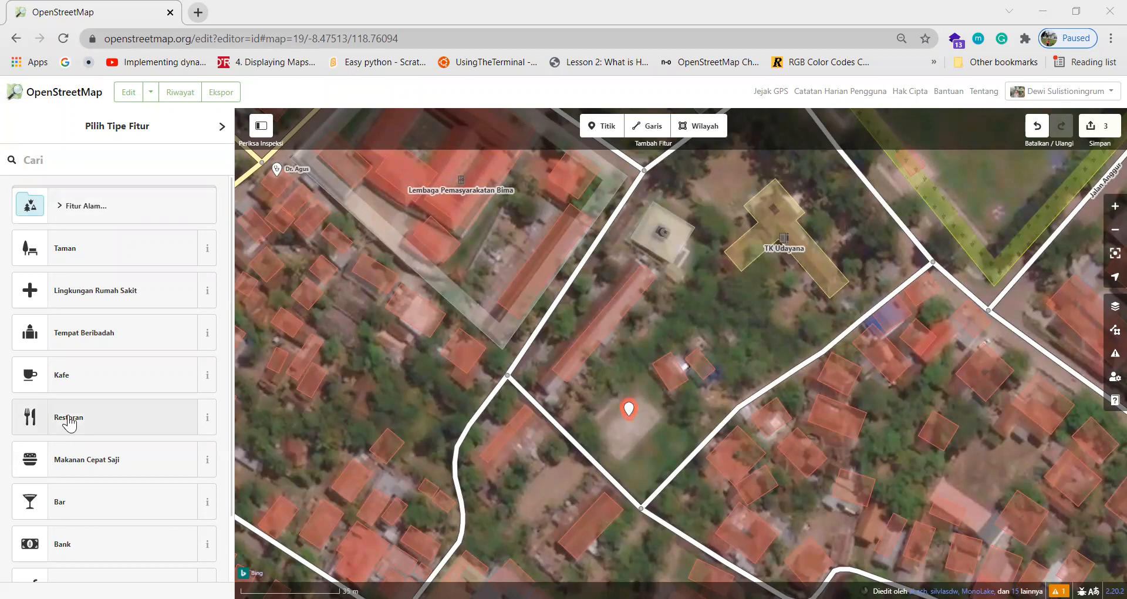
pyautogui.moveTo(629, 409)
pyautogui.mouseDown()
pyautogui.moveTo(662, 300)
pyautogui.moveTo(728, 269)
pyautogui.moveTo(822, 265)
pyautogui.moveTo(834, 283)
pyautogui.moveTo(820, 308)
pyautogui.mouseUp()
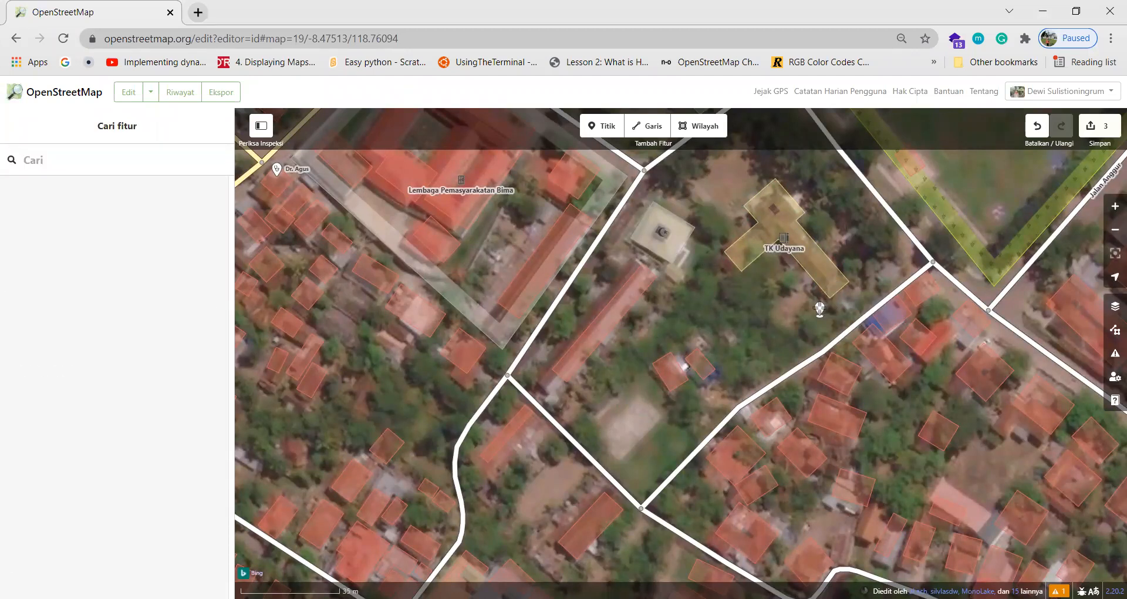
pyautogui.moveTo(819, 308)
pyautogui.mouseDown()
pyautogui.moveTo(808, 322)
pyautogui.moveTo(474, 355)
pyautogui.moveTo(898, 360)
pyautogui.moveTo(810, 389)
pyautogui.moveTo(775, 418)
pyautogui.moveTo(788, 389)
pyautogui.mouseUp()
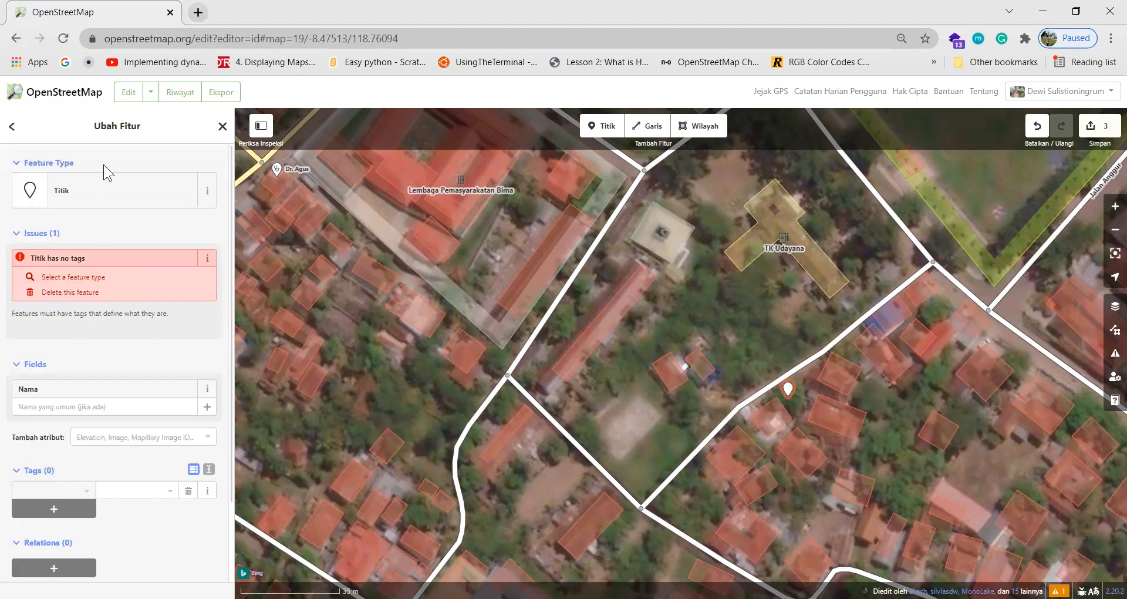
pyautogui.click(98, 203)
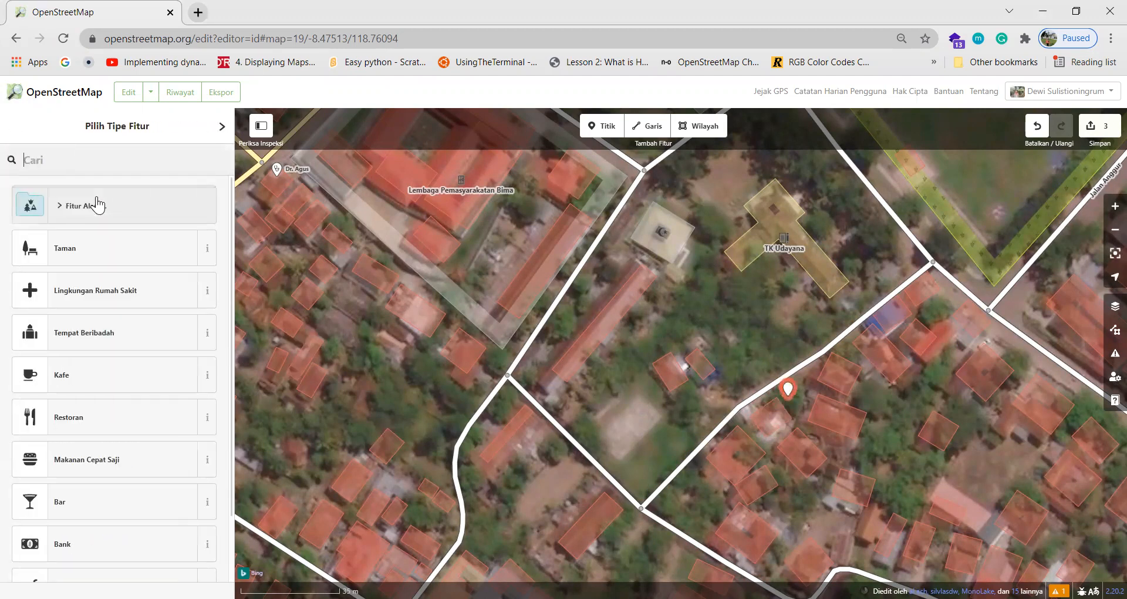
# Apply the Restoran preset to the new point, making it amenity=restaurant.
pyautogui.click(103, 411)
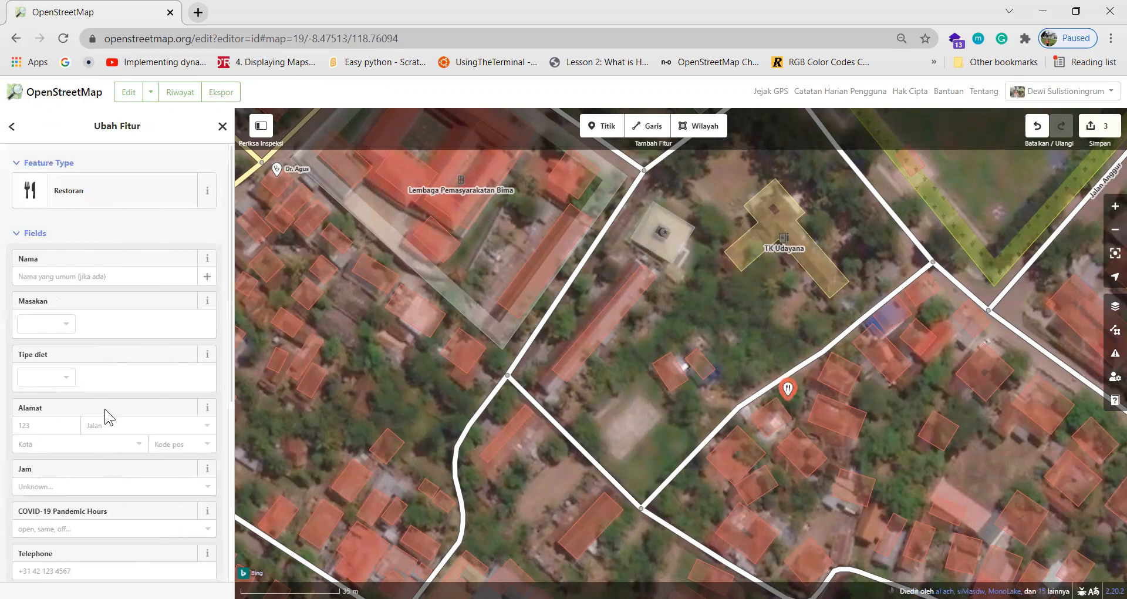
pyautogui.click(118, 274)
pyautogui.scroll(-3, 118, 273)
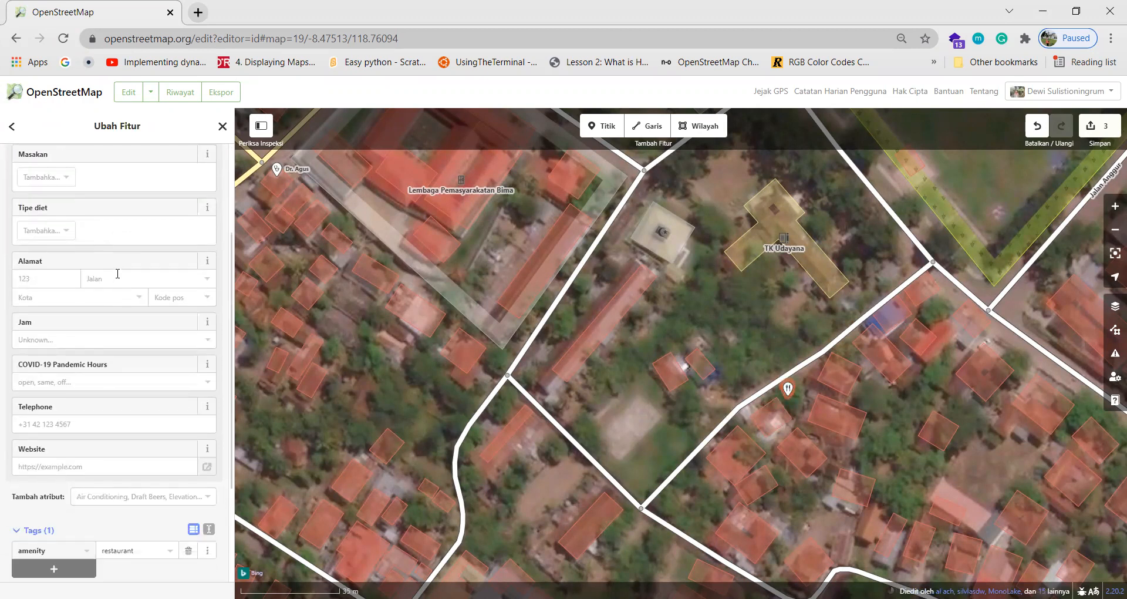
pyautogui.click(93, 376)
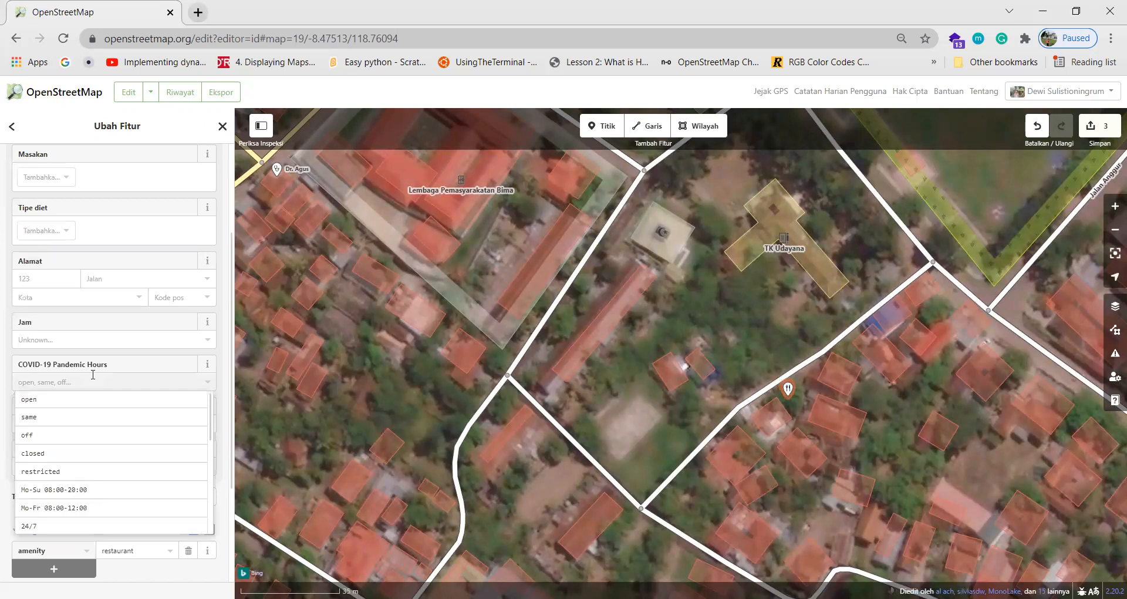
pyautogui.click(27, 351)
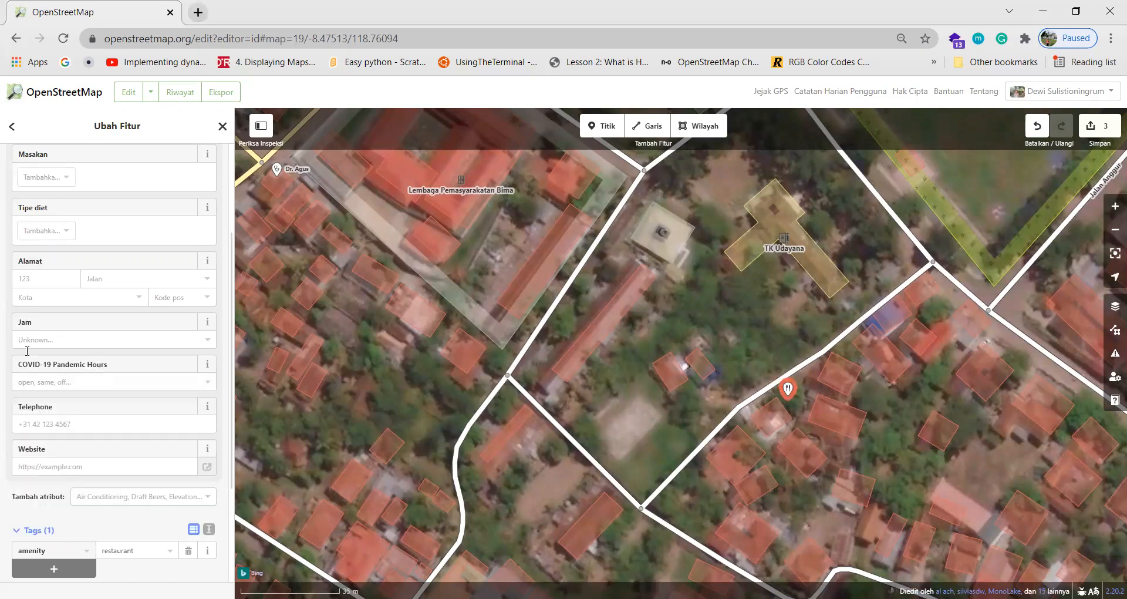
pyautogui.scroll(-3, 73, 387)
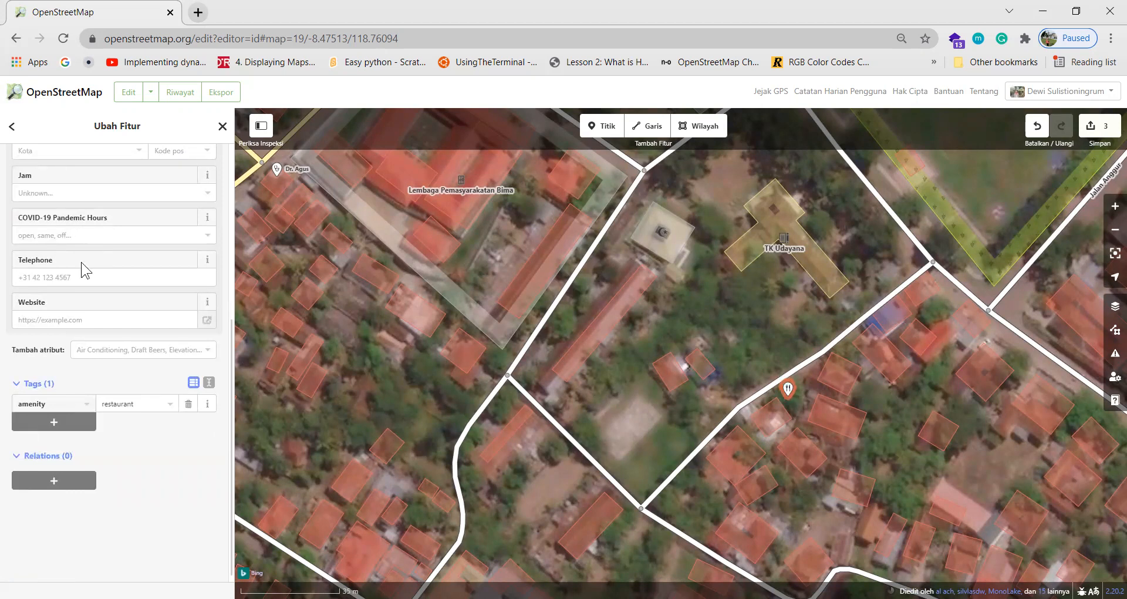
# Add the tag toilets:wheelchair=no to the restaurant.
pyautogui.click(69, 422)
pyautogui.write('wheelchair')
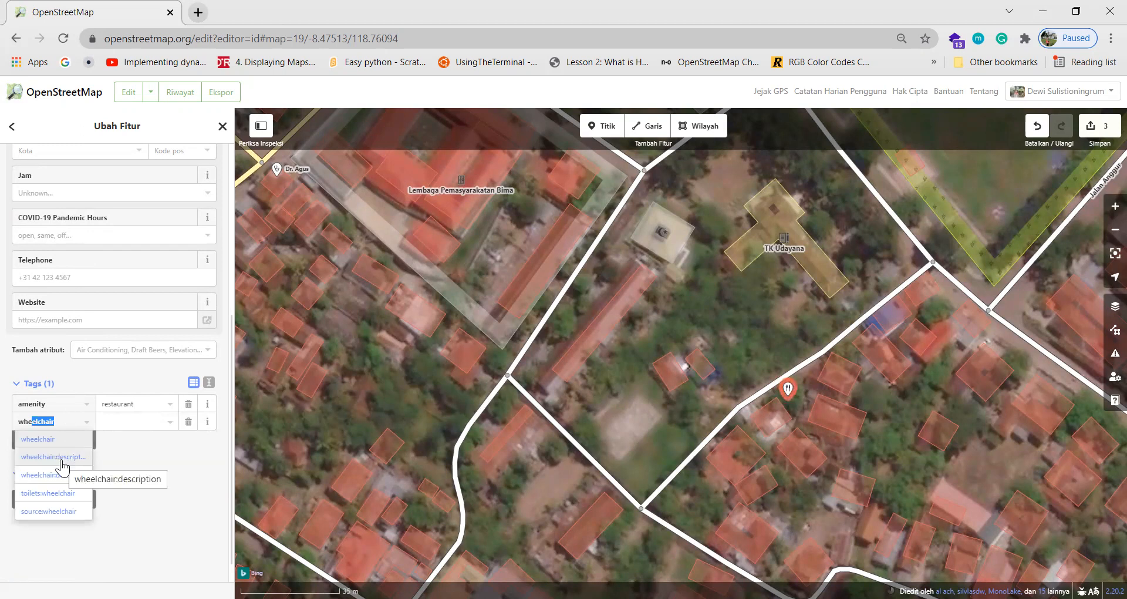
pyautogui.click(65, 493)
pyautogui.click(172, 424)
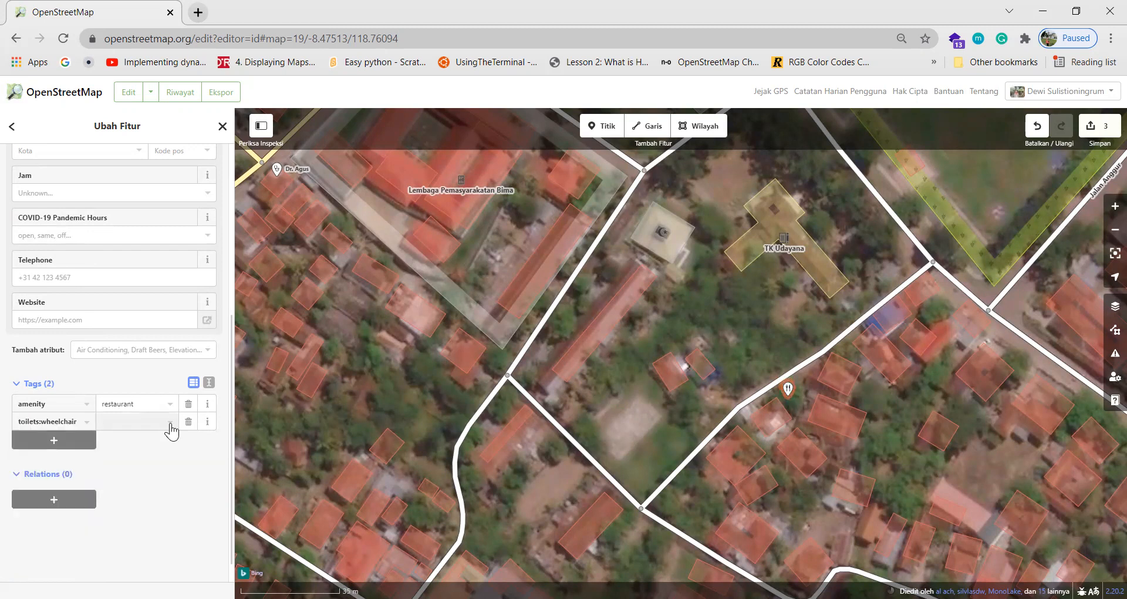
pyautogui.click(165, 442)
# Upload the three pending edits with the changeset comment 'menambahkan beberapa fasilitas umum'.
pyautogui.click(1101, 131)
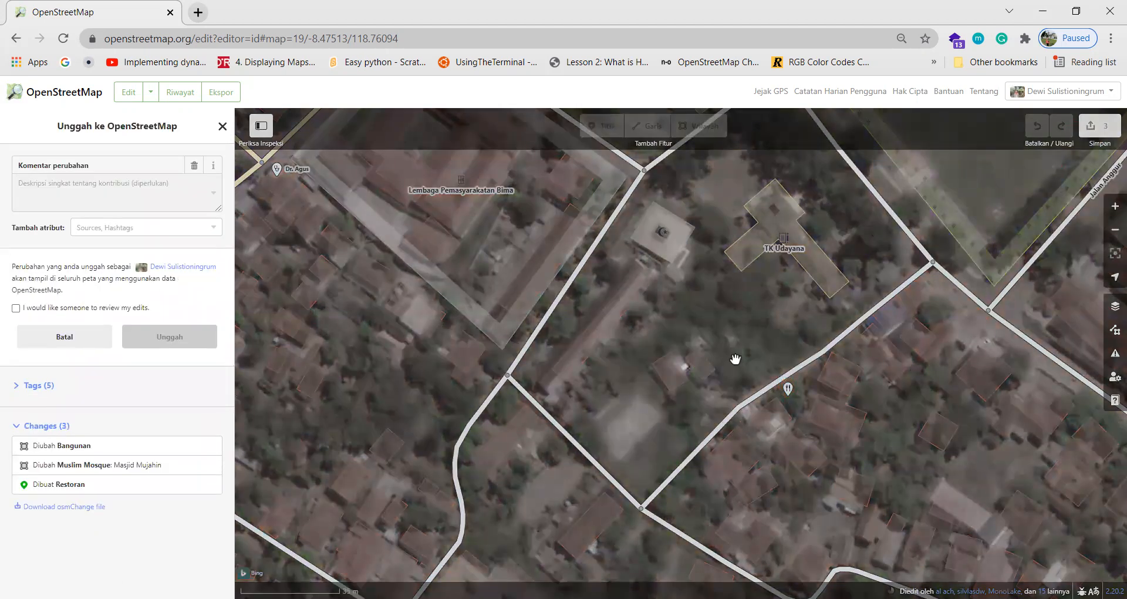
pyautogui.click(47, 183)
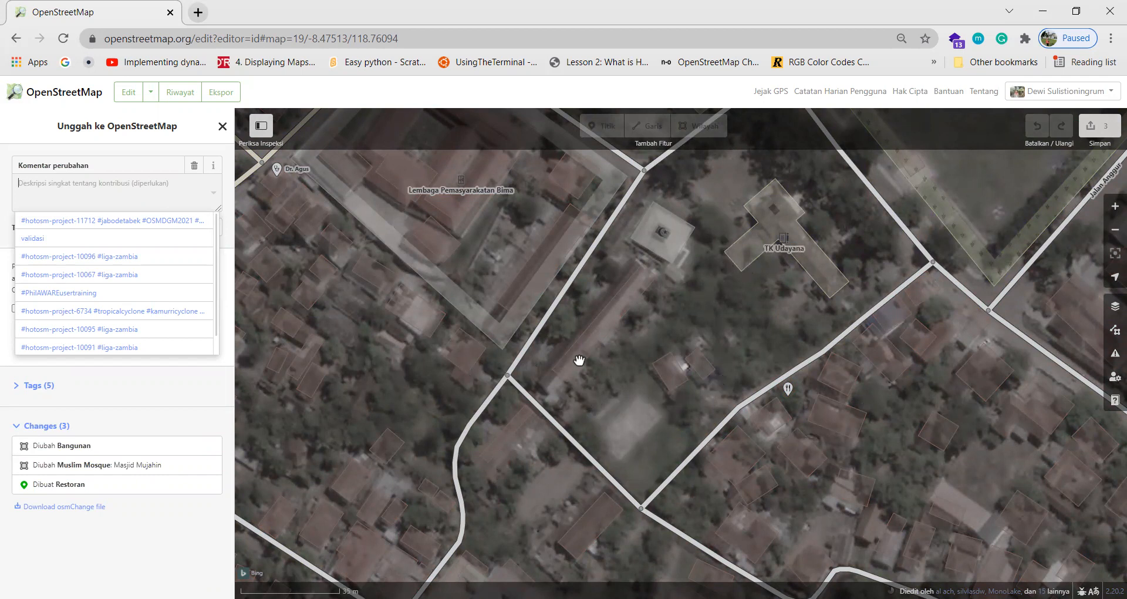
pyautogui.press('Escape')
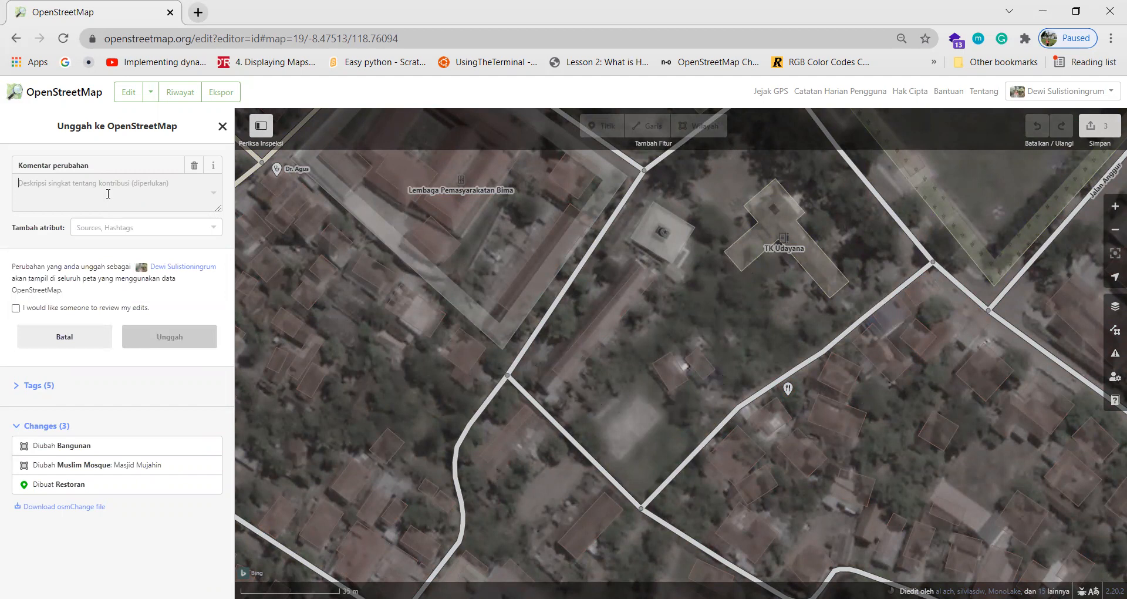
pyautogui.write('menambahkan beberapa fasilitas umum')
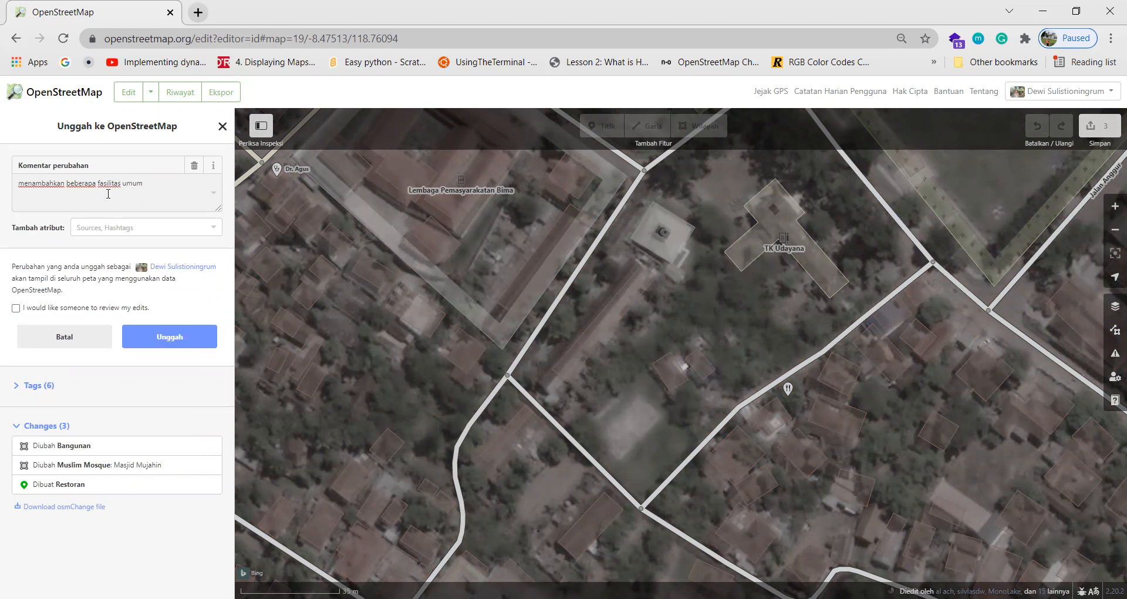
pyautogui.click(172, 345)
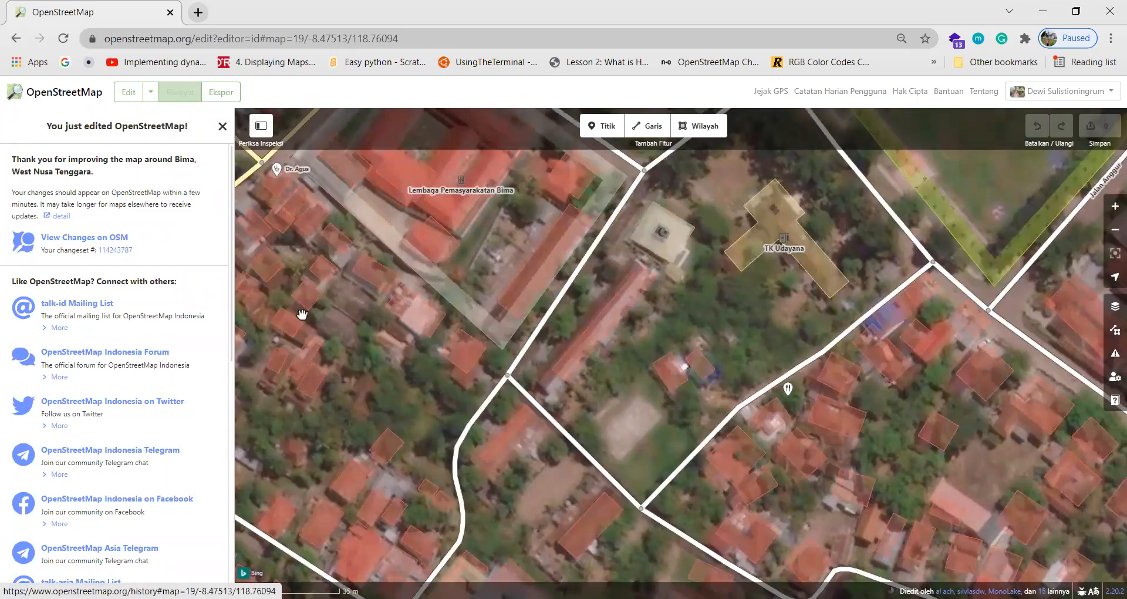
pyautogui.moveTo(632, 426); pyautogui.dragTo(656, 455)
pyautogui.moveTo(391, 458); pyautogui.dragTo(507, 392)
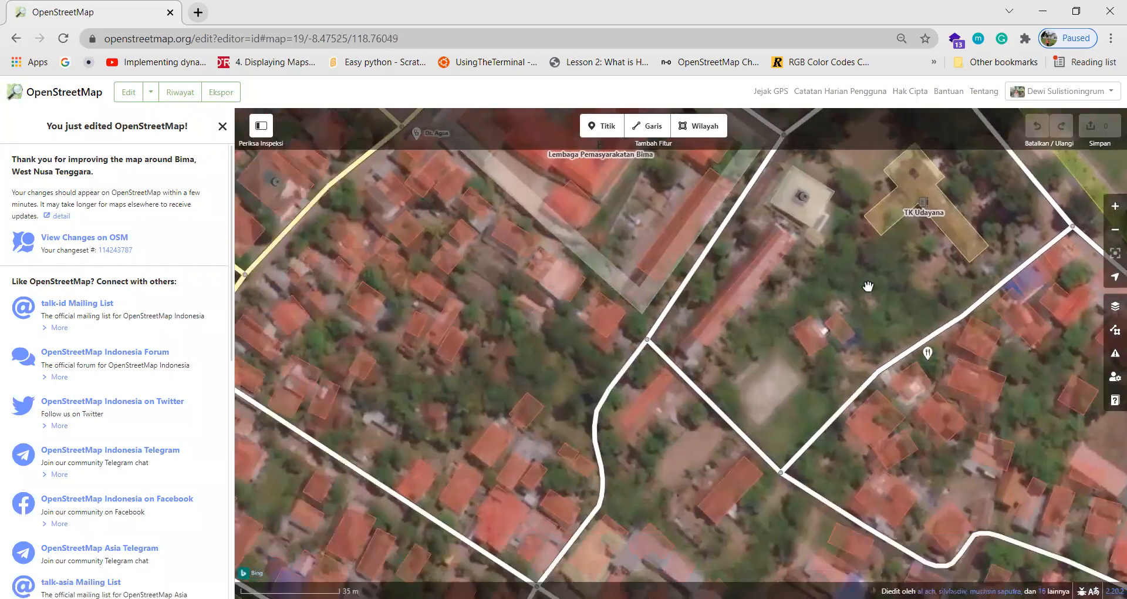
pyautogui.click(1115, 309)
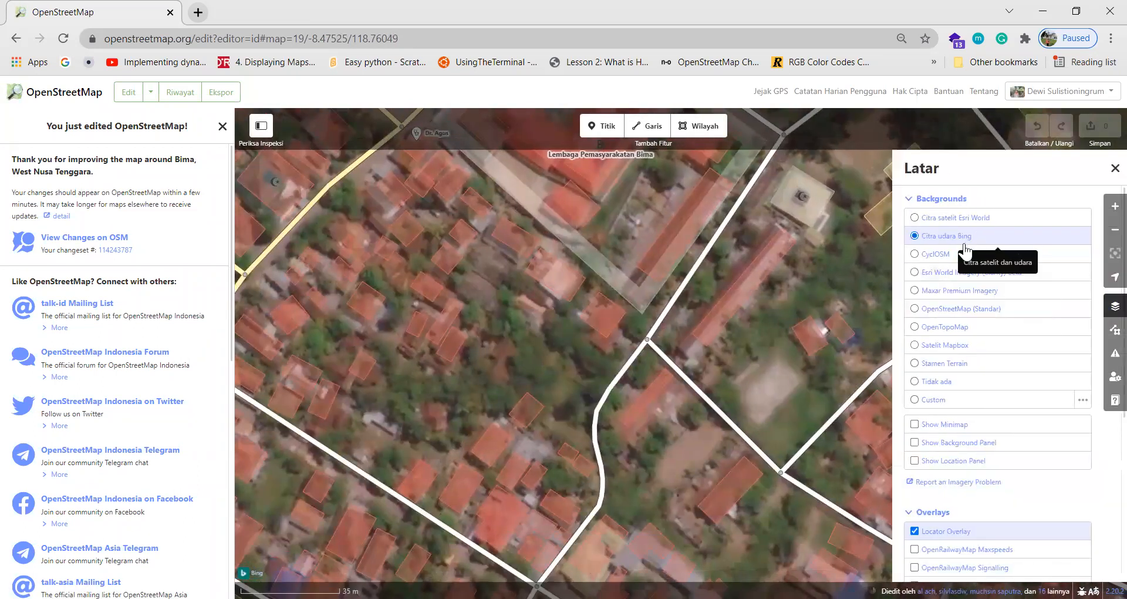
pyautogui.click(961, 290)
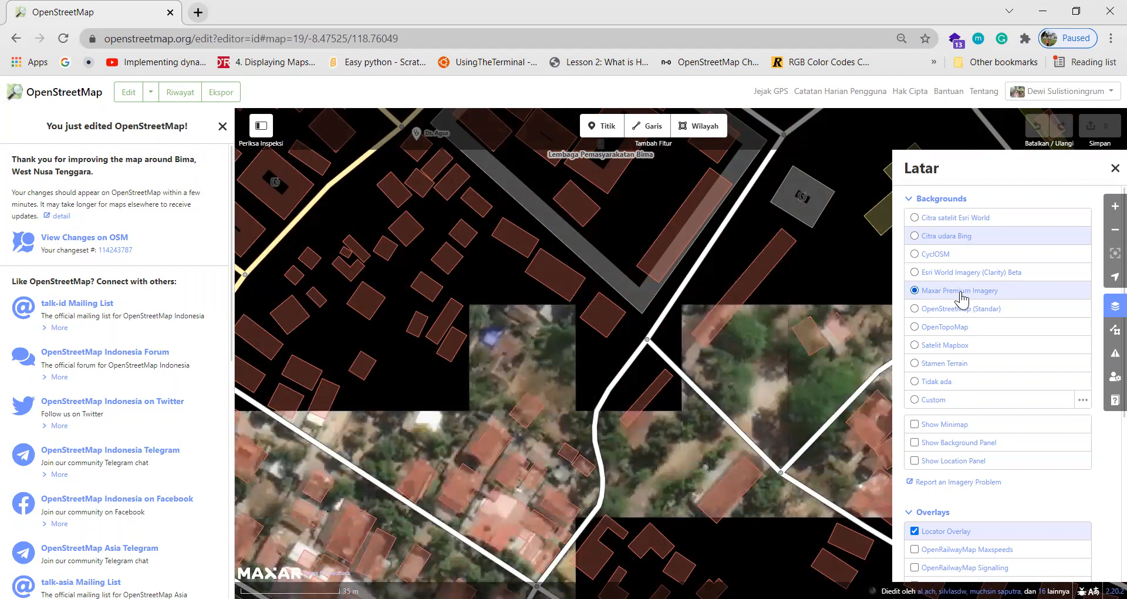
pyautogui.moveTo(780, 403); pyautogui.dragTo(776, 365)
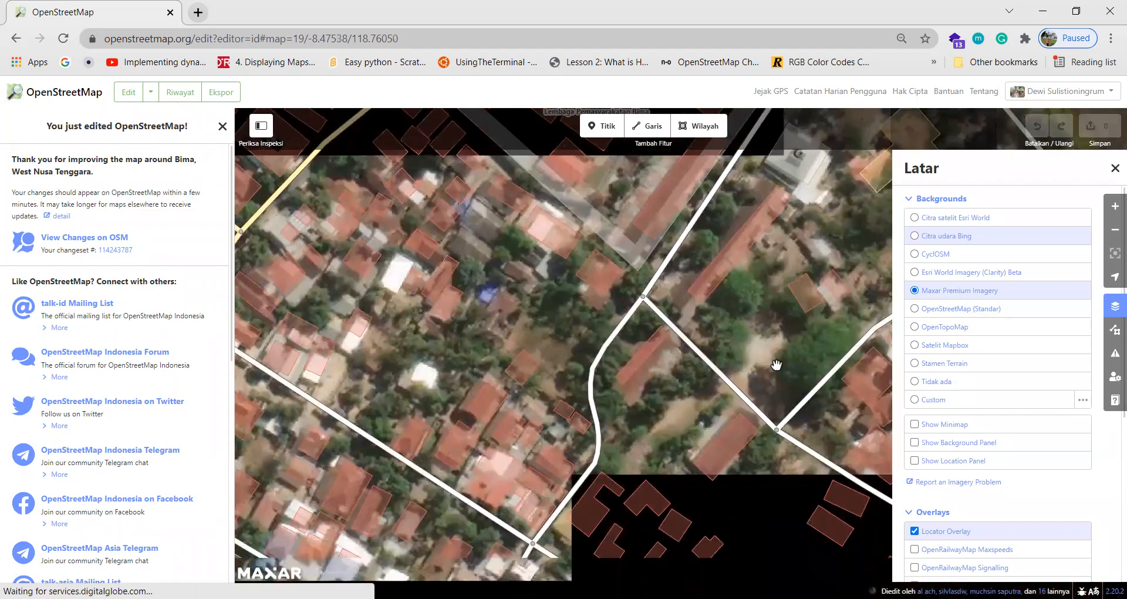
pyautogui.moveTo(768, 299); pyautogui.dragTo(738, 416)
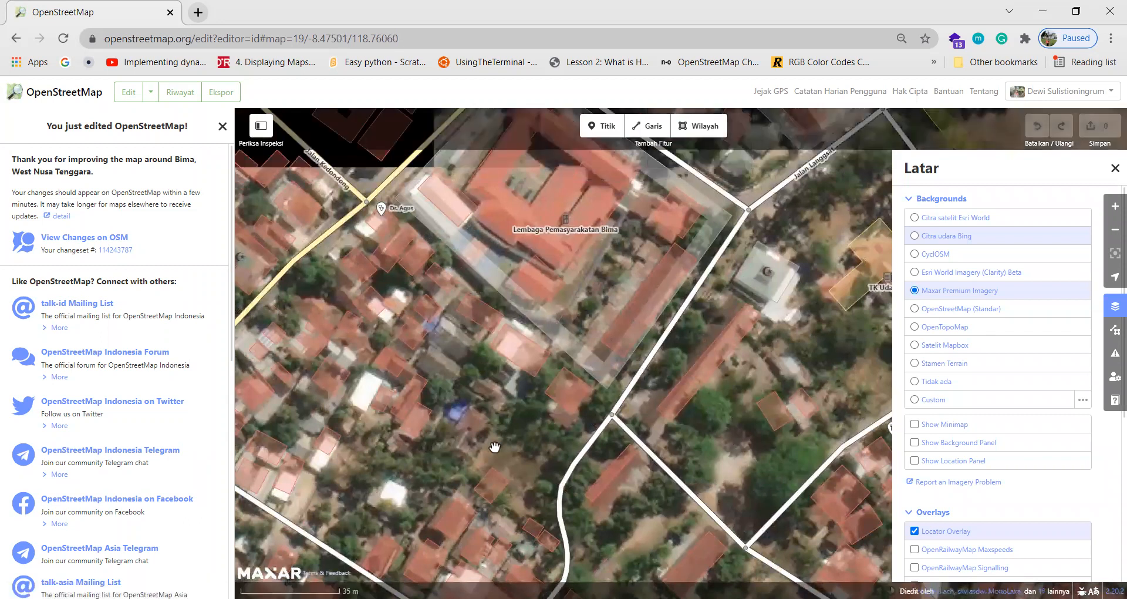
pyautogui.moveTo(495, 448); pyautogui.dragTo(597, 398)
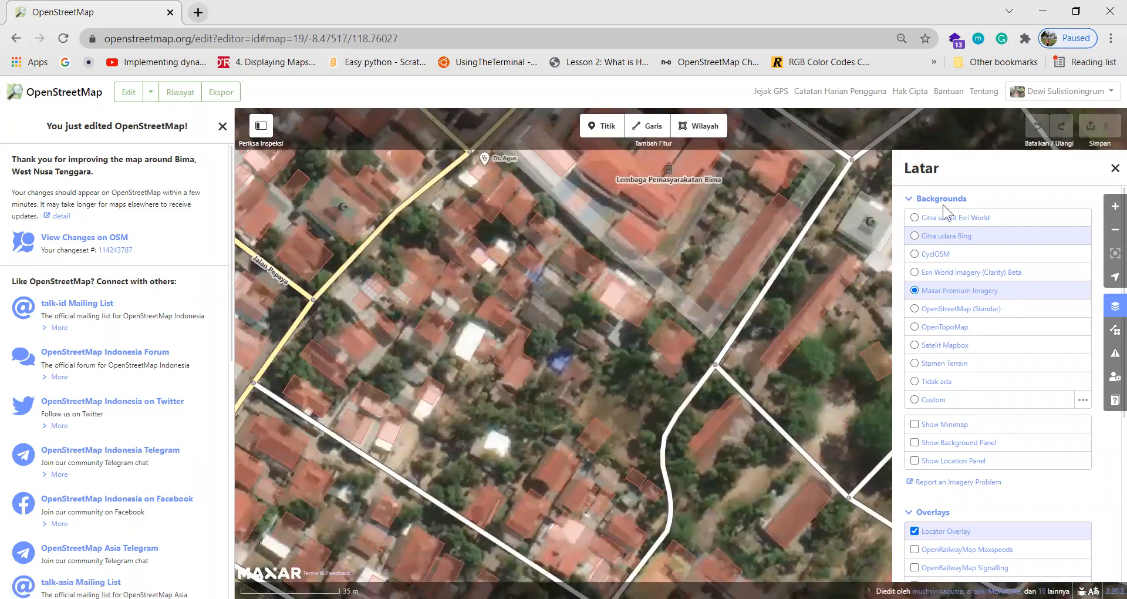
pyautogui.moveTo(803, 378); pyautogui.dragTo(646, 347)
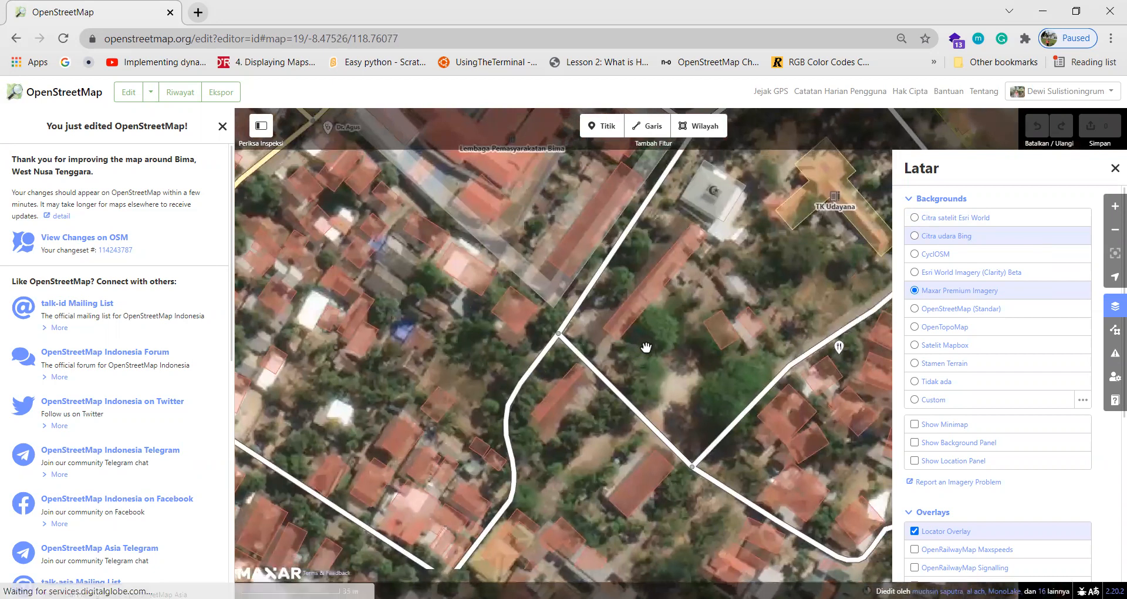
pyautogui.click(954, 237)
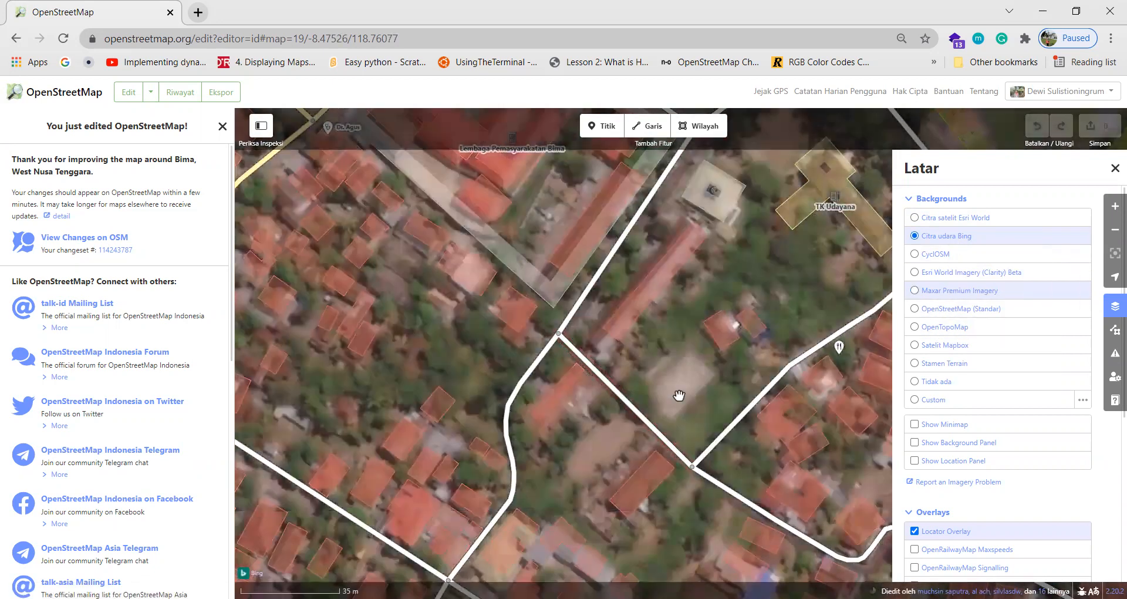
pyautogui.moveTo(681, 404); pyautogui.dragTo(637, 314)
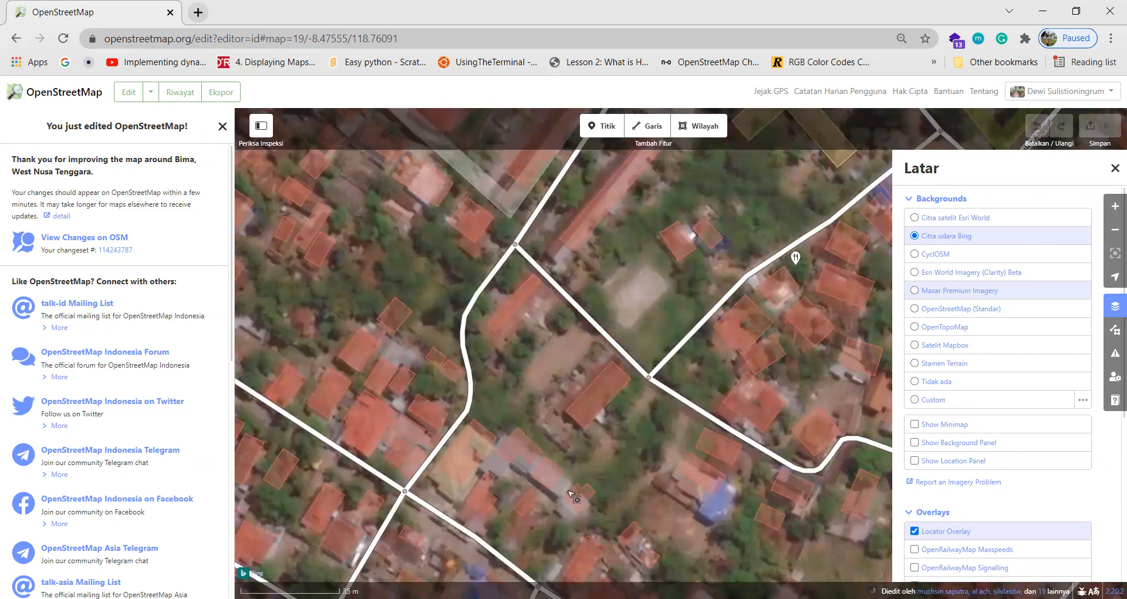
pyautogui.moveTo(519, 405); pyautogui.dragTo(597, 440)
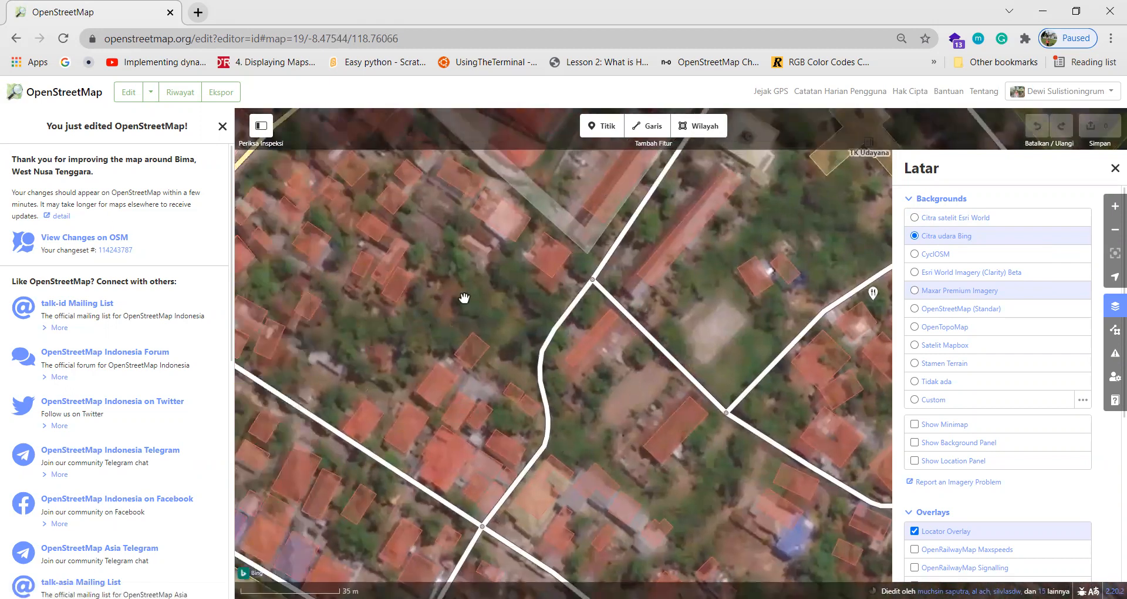
pyautogui.click(1115, 168)
# Review the tags of TK Udayana, its neighbouring building and Masjid Mujahin.
pyautogui.moveTo(747, 351); pyautogui.dragTo(660, 281)
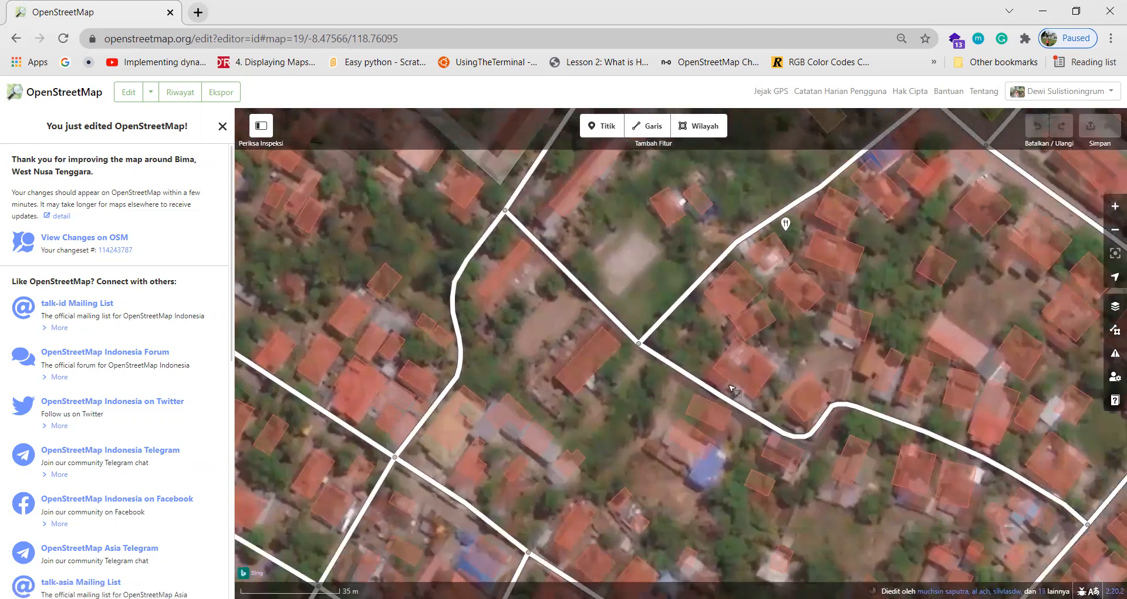
pyautogui.moveTo(614, 320); pyautogui.dragTo(531, 383)
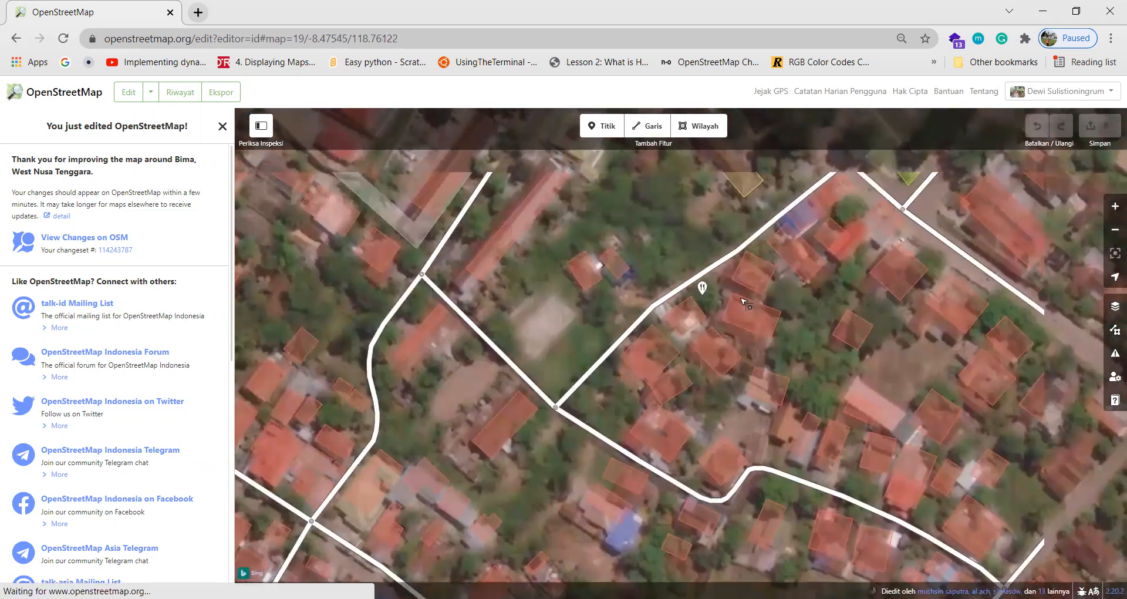
pyautogui.moveTo(672, 243); pyautogui.dragTo(632, 301)
pyautogui.moveTo(593, 191); pyautogui.dragTo(690, 292)
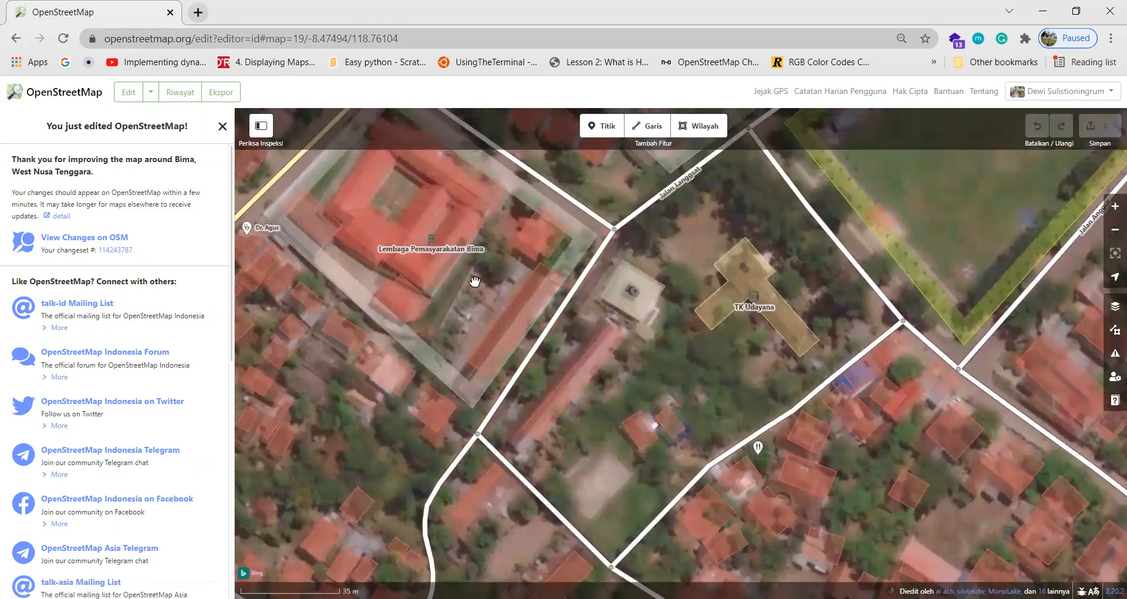
pyautogui.click(761, 320)
pyautogui.click(652, 305)
pyautogui.click(652, 307)
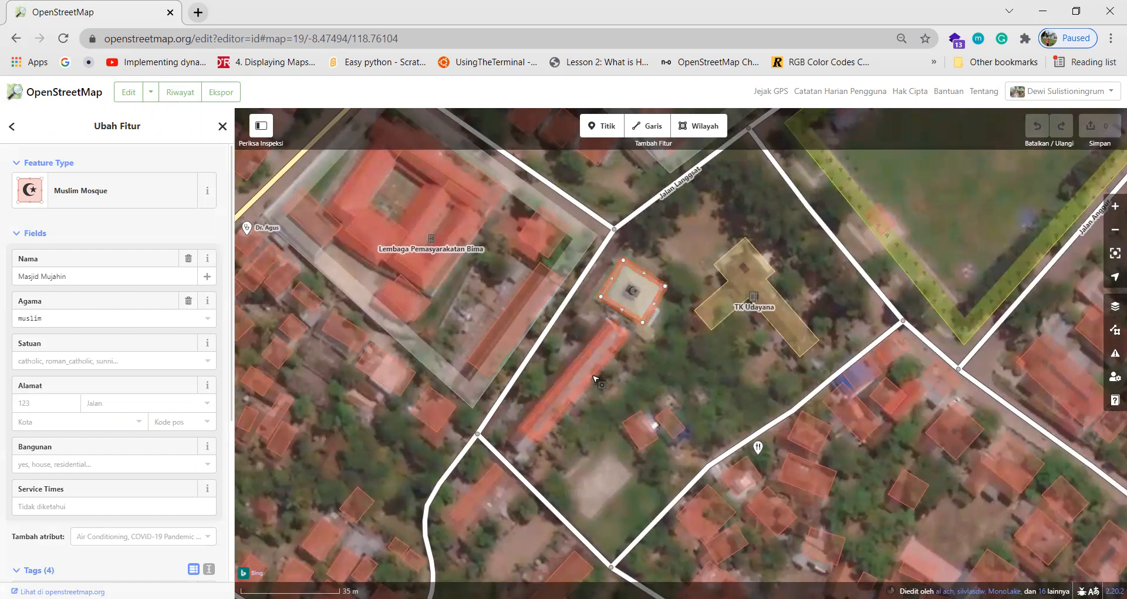
# Inspect the long building south of the mosque and the Lapangan Pahlawan vineyard, then deselect.
pyautogui.click(654, 373)
pyautogui.click(604, 368)
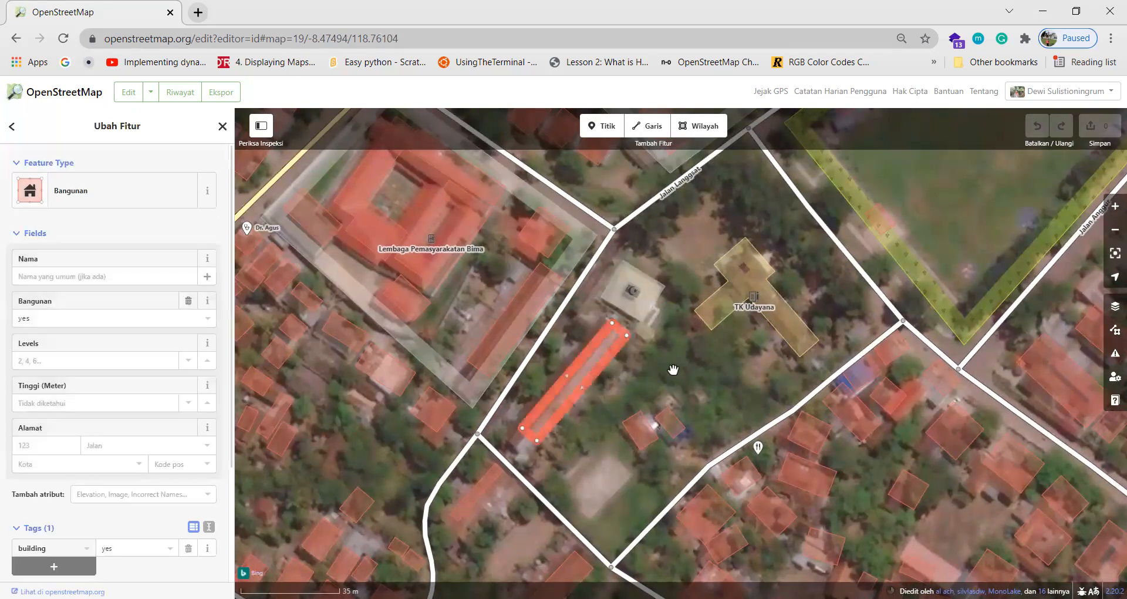
pyautogui.click(673, 370)
pyautogui.moveTo(752, 363); pyautogui.dragTo(660, 474)
pyautogui.moveTo(686, 314); pyautogui.dragTo(685, 428)
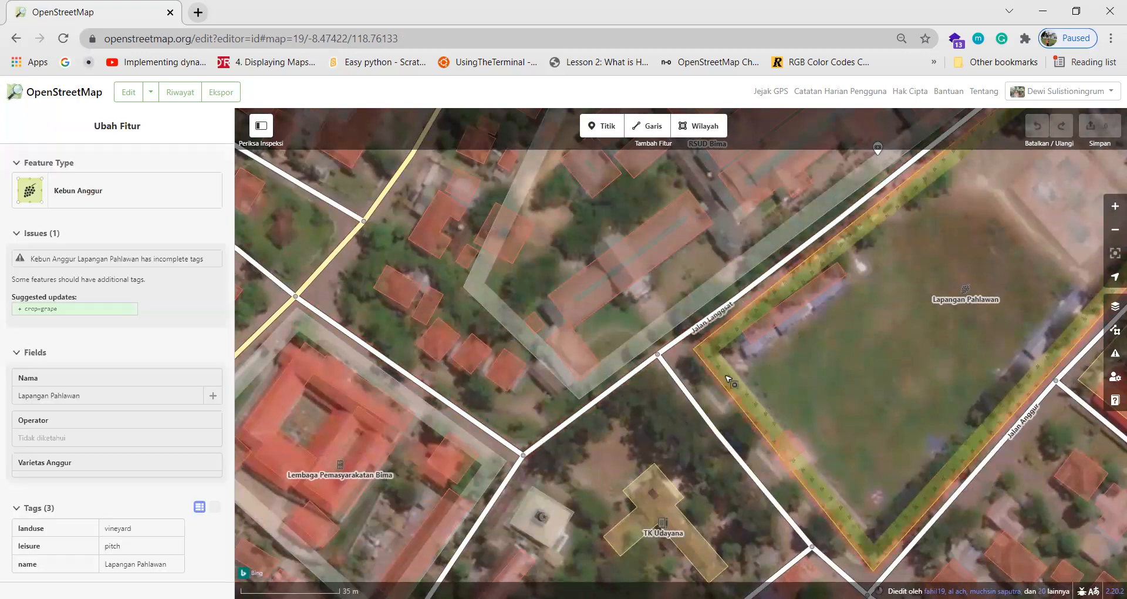
pyautogui.moveTo(649, 427); pyautogui.dragTo(591, 415)
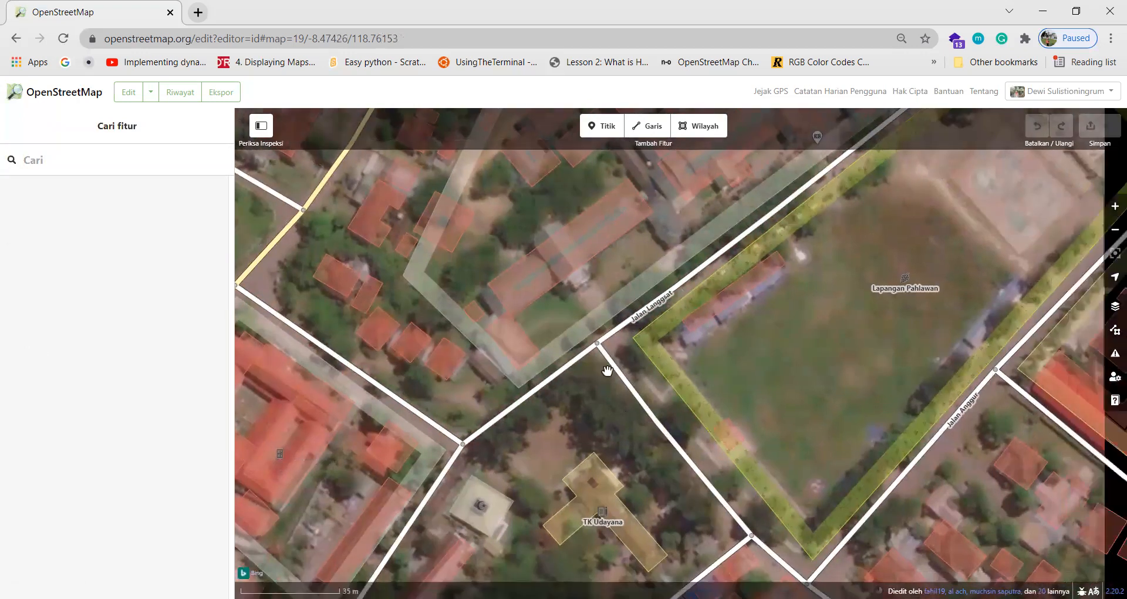
pyautogui.click(648, 342)
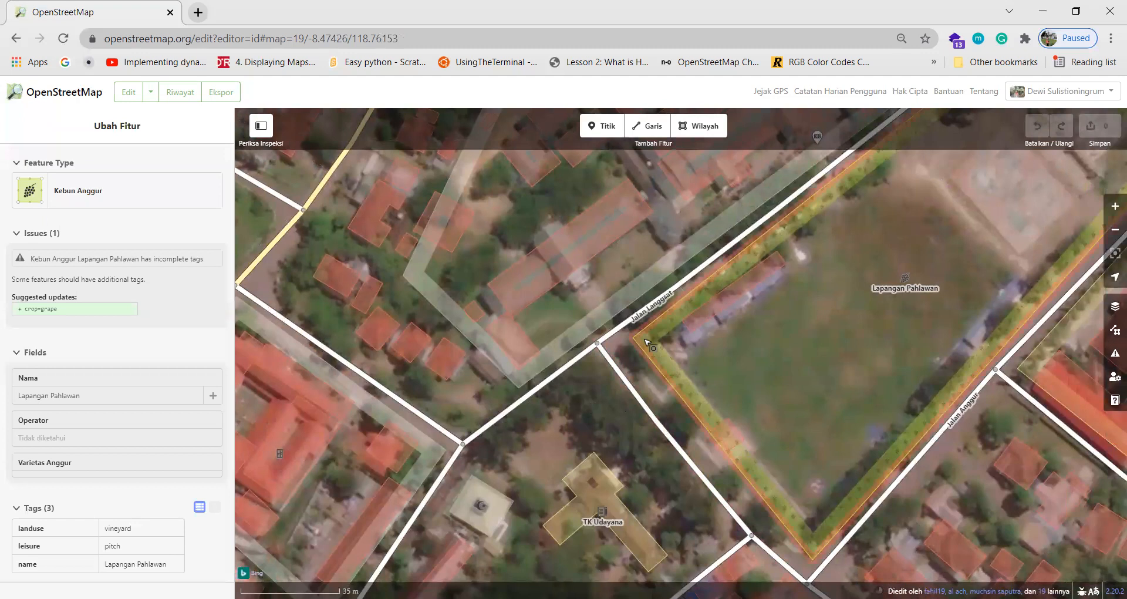
pyautogui.press('Escape')
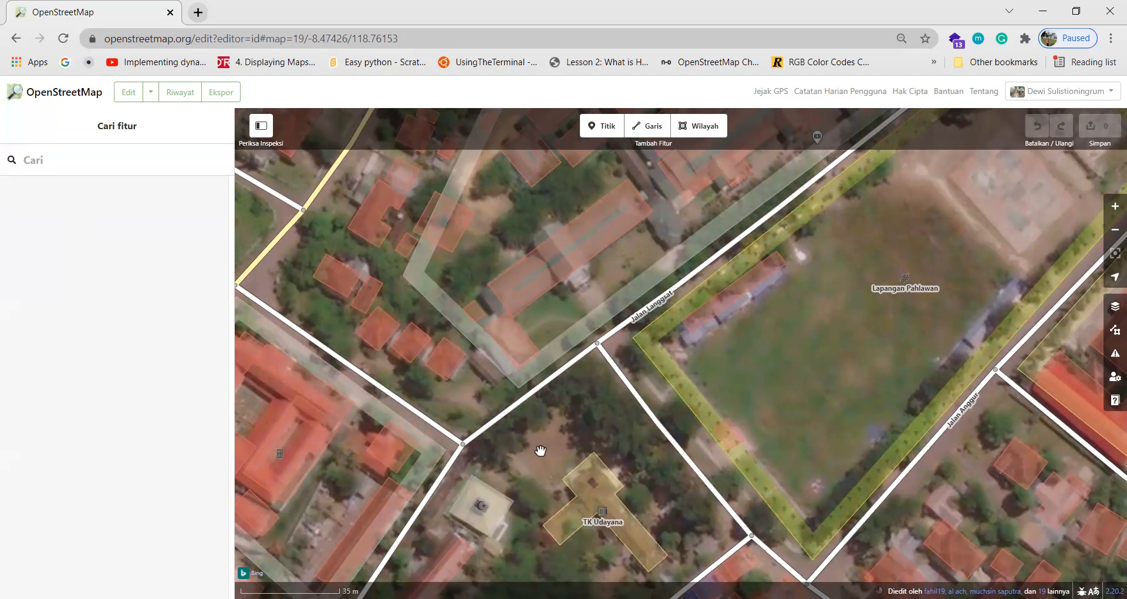
pyautogui.moveTo(540, 451); pyautogui.dragTo(655, 368)
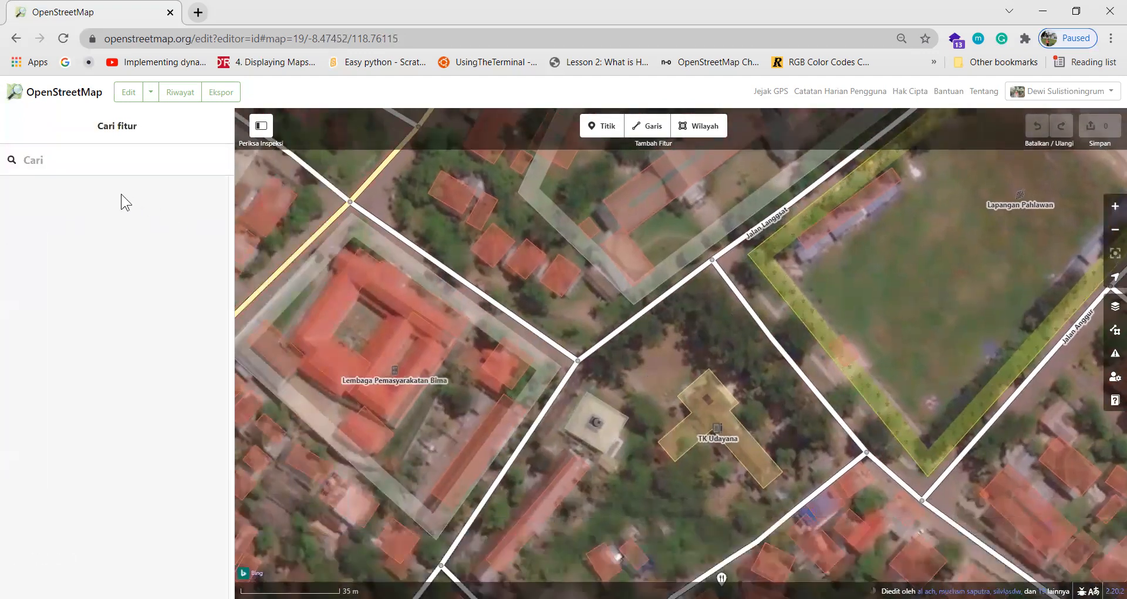
# View the Riwayat changeset history, topped by 'menambahkan beberapa fasilitas umum', zoomed out over central Bima.
pyautogui.click(185, 96)
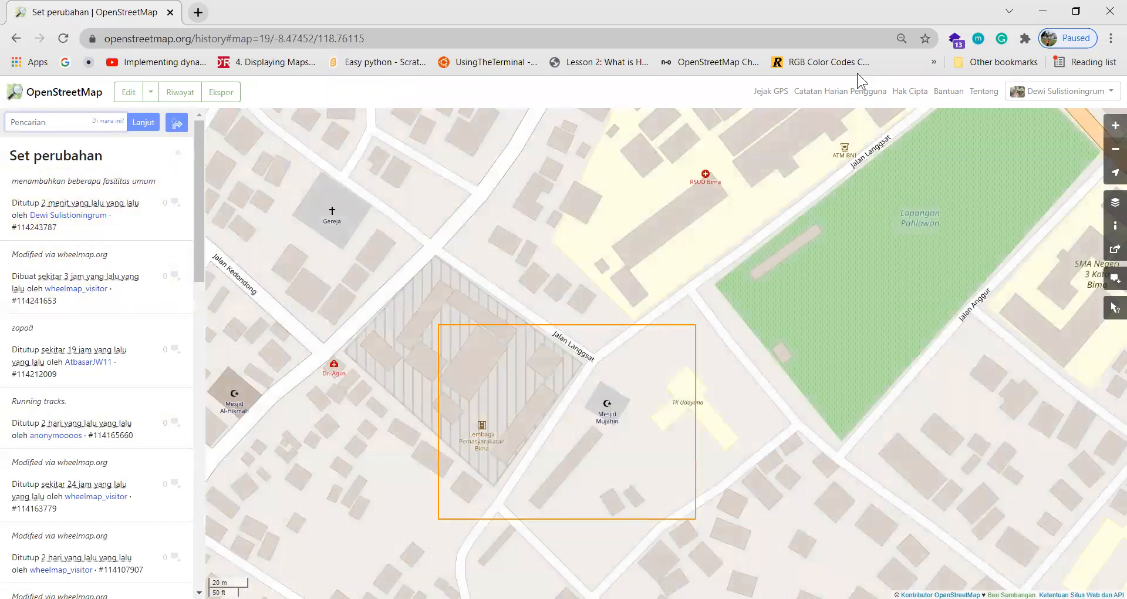
pyautogui.scroll(-1, 583, 352)
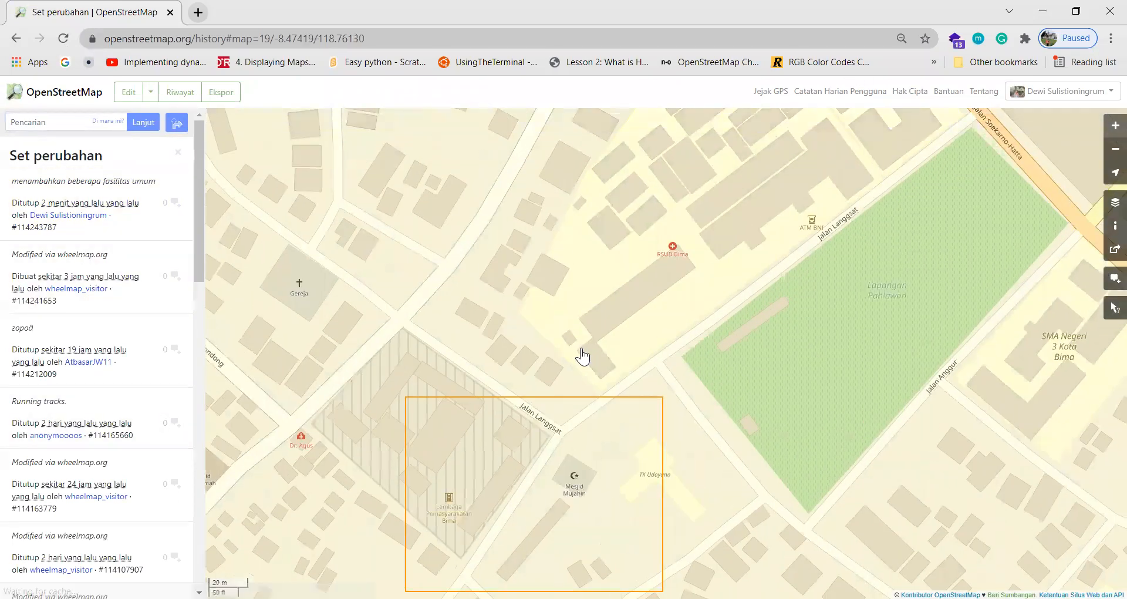
pyautogui.scroll(1, 554, 456)
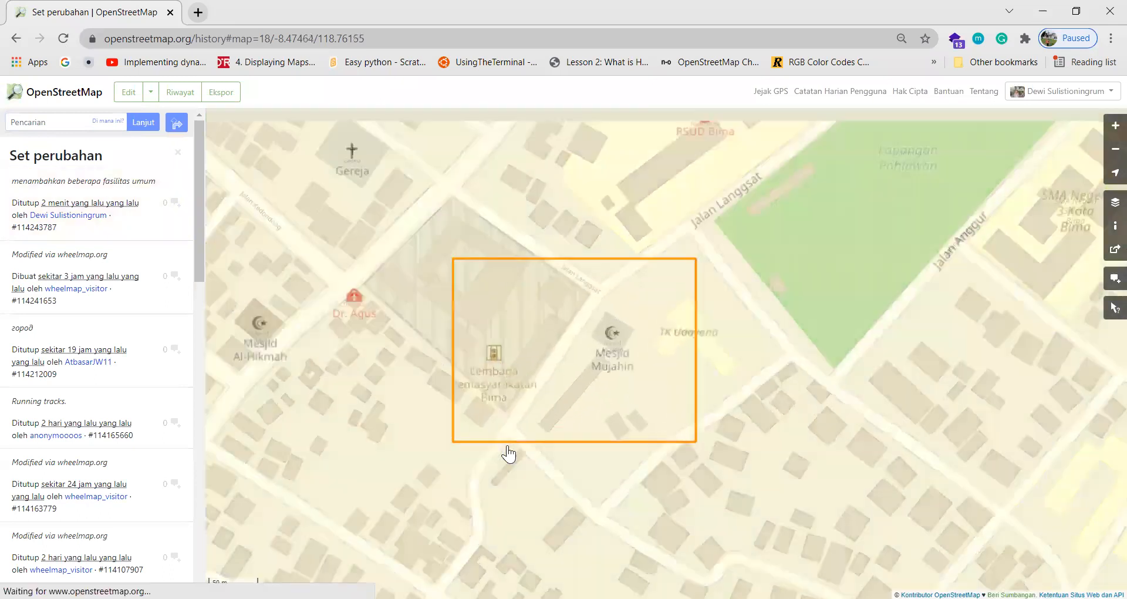
pyautogui.scroll(-2, 508, 453)
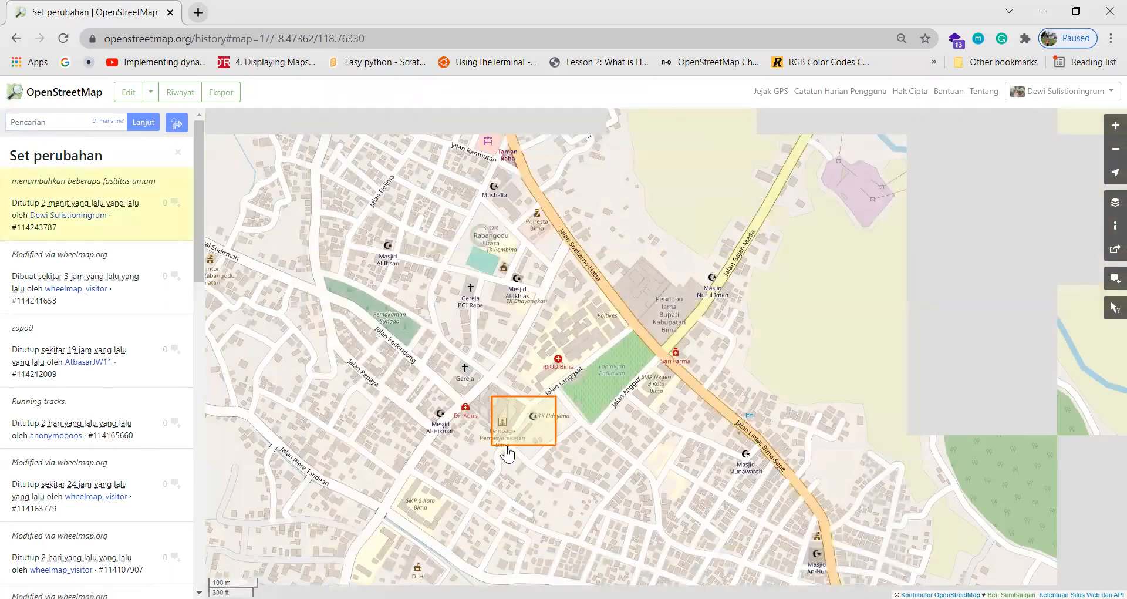